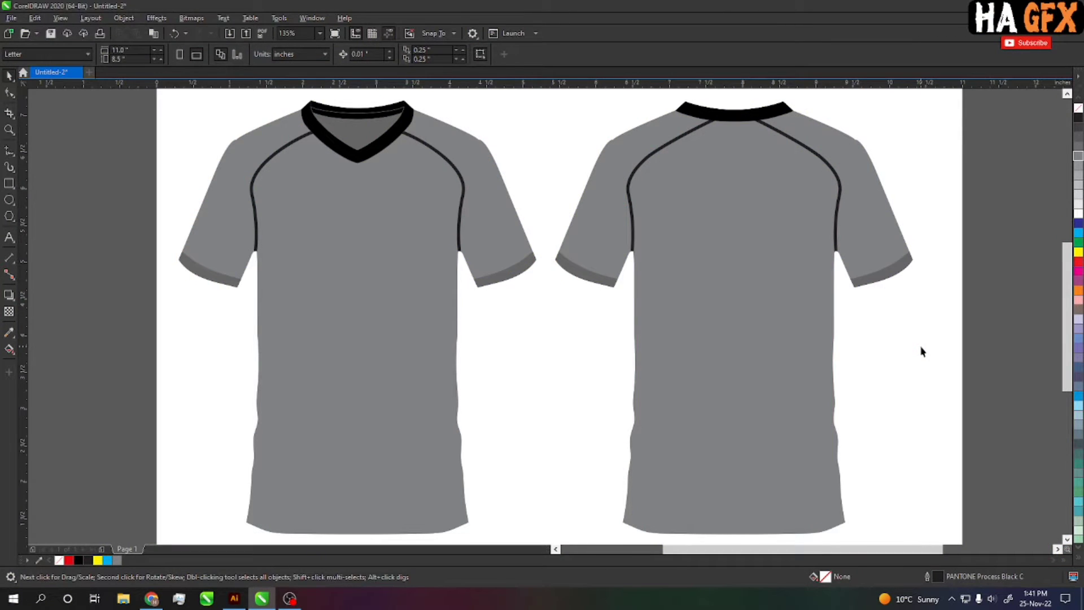
Zoom in on the left V-neck shirt and leave empty room beside it.
right_click(901, 342)
key("Escape")
scroll(649, 363, "down", 3)
scroll(518, 334, "up", 3)
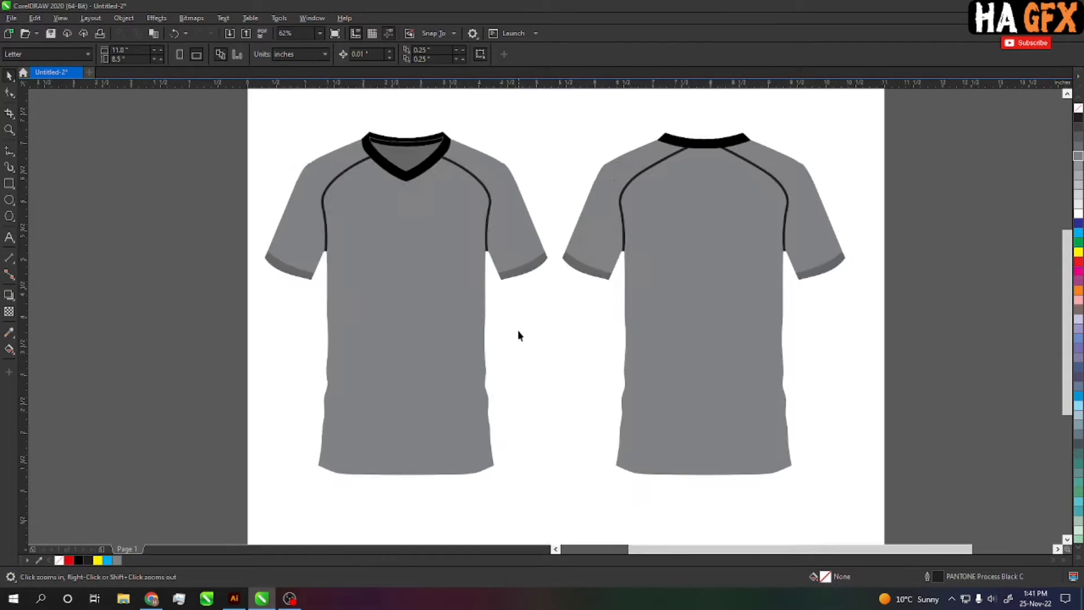
left_click_drag(518, 334, 558, 383)
right_click(584, 364)
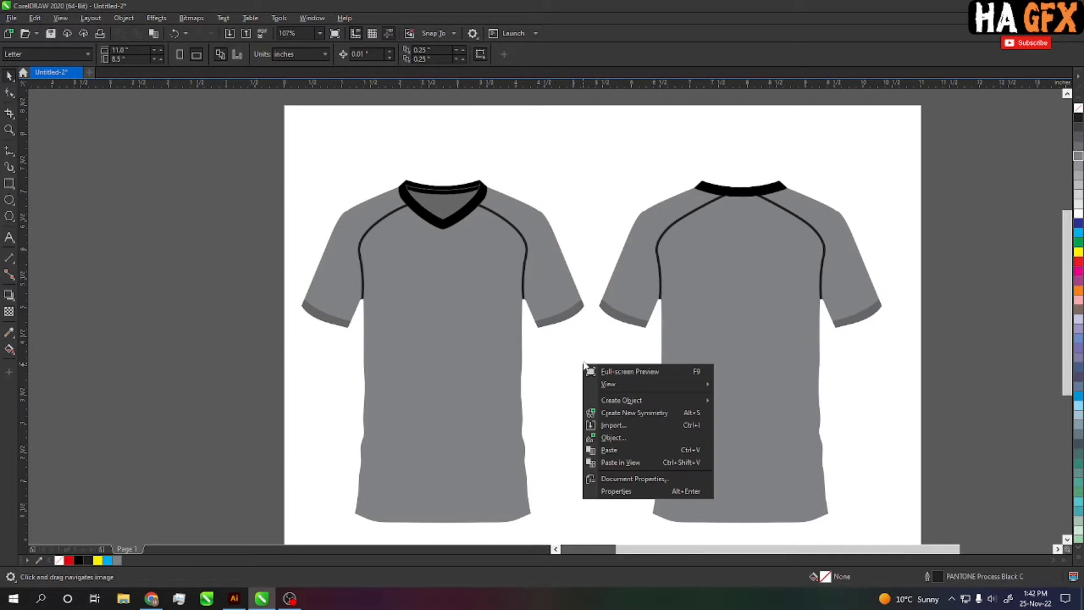
key("Escape")
left_click_drag(567, 373, 638, 372)
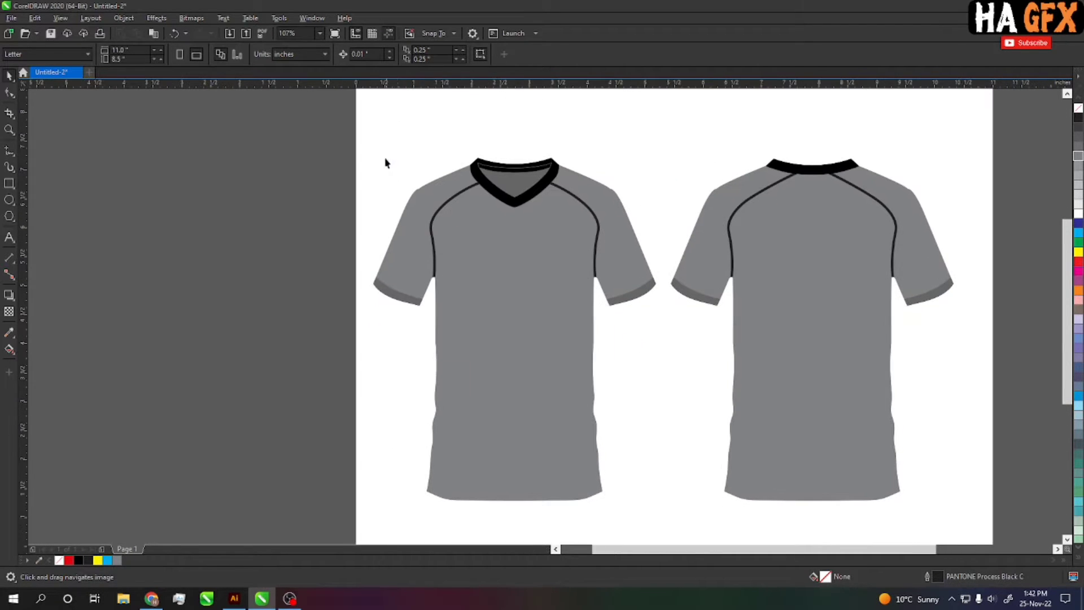
key("z")
left_click_drag(356, 137, 713, 518)
key("h")
left_click_drag(277, 333, 317, 328)
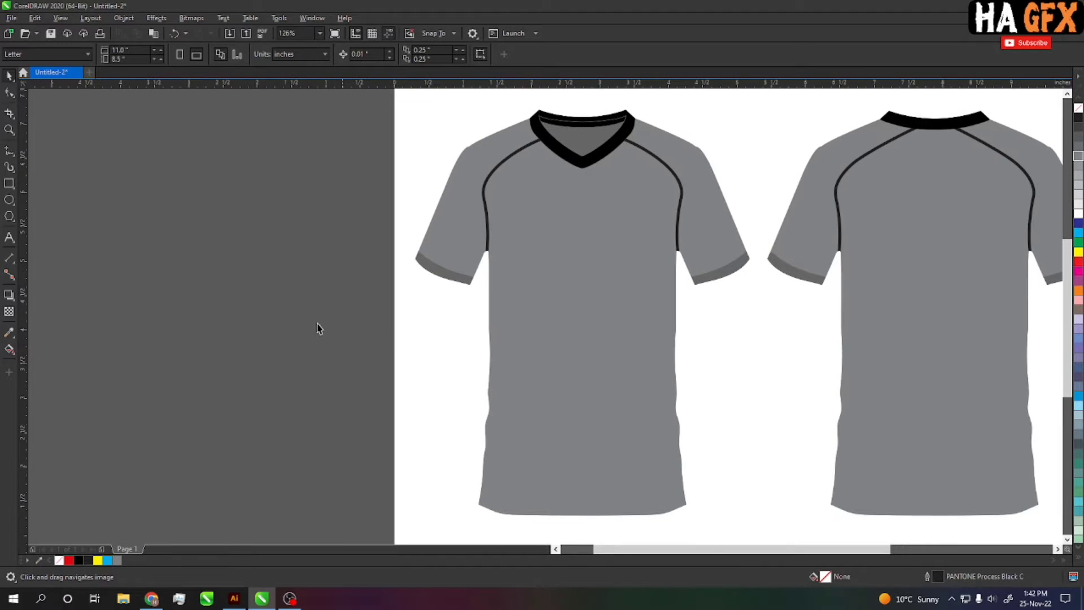
Draw a tall thin rectangle and place it on the shirt's centre, just under the collar point.
left_click(9, 183)
left_click_drag(208, 157, 247, 500)
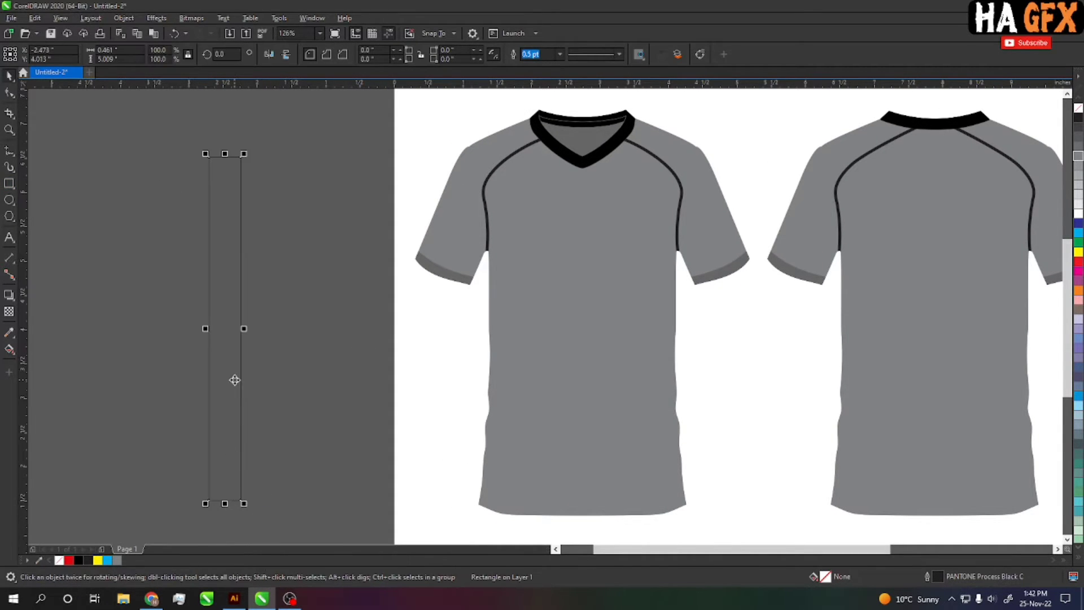
key("space")
left_click_drag(365, 391, 593, 374)
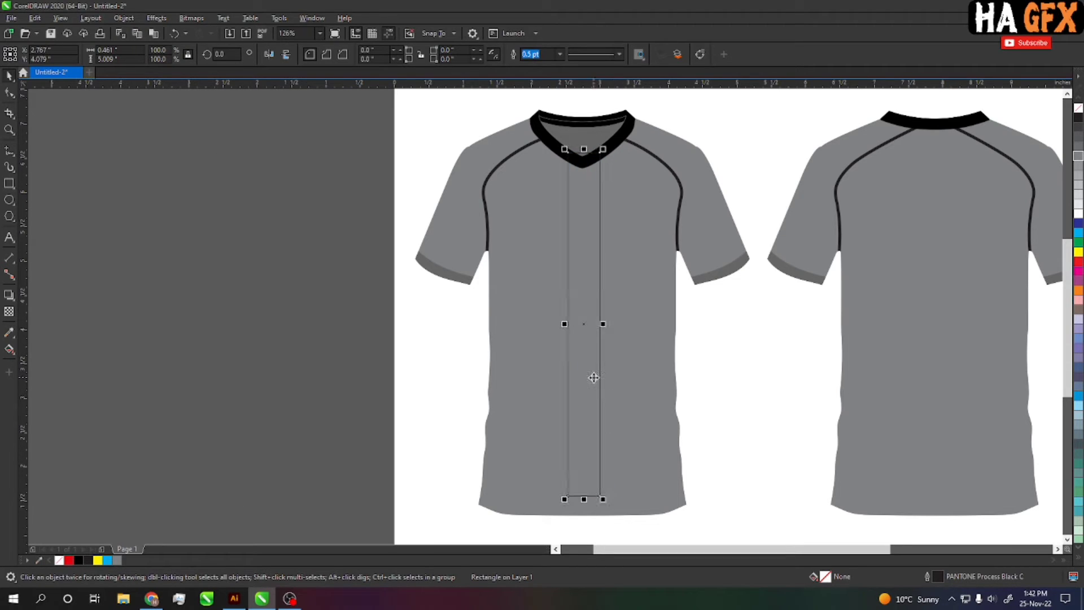
scroll(594, 165, "up", 3)
scroll(581, 252, "up", 3)
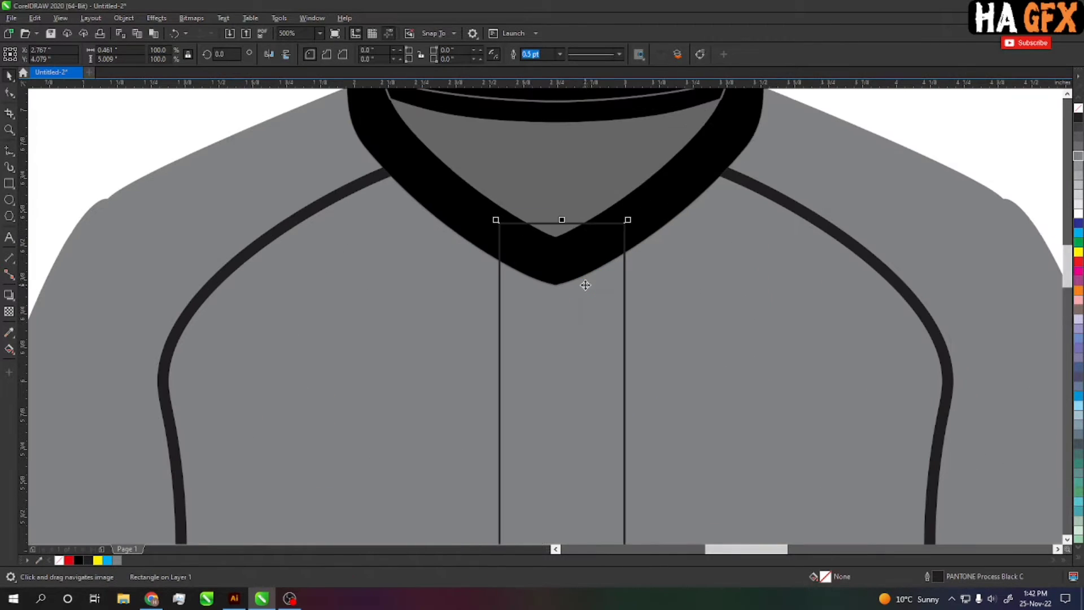
left_click_drag(581, 283, 585, 322)
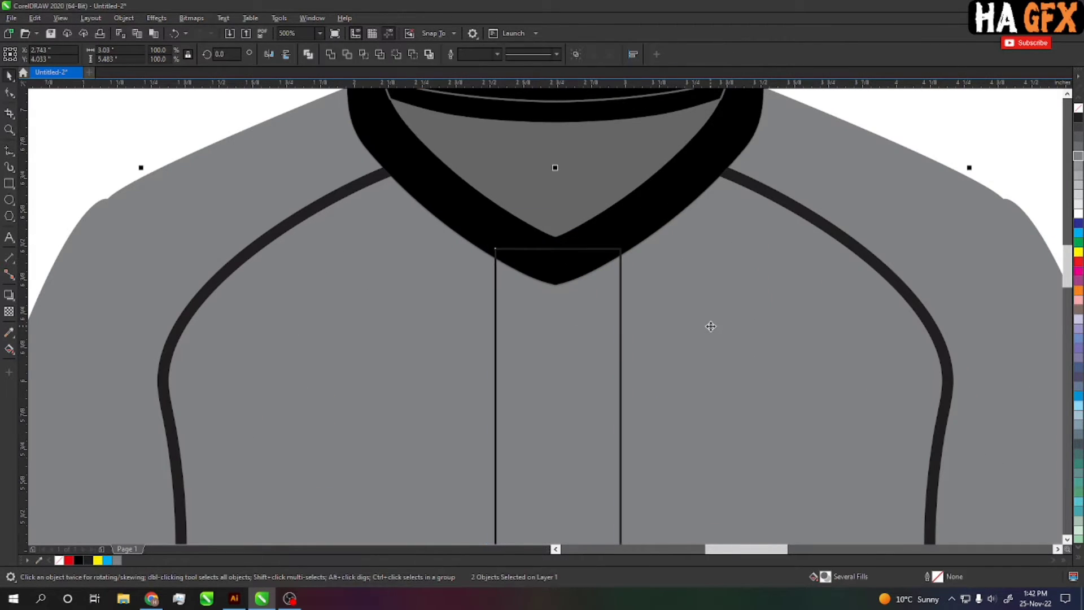
key("Escape")
Stretch the stripe's bottom past the hem and shift it rightward across the shirt.
scroll(624, 256, "down", 6)
scroll(631, 344, "down", 3)
left_click(590, 273)
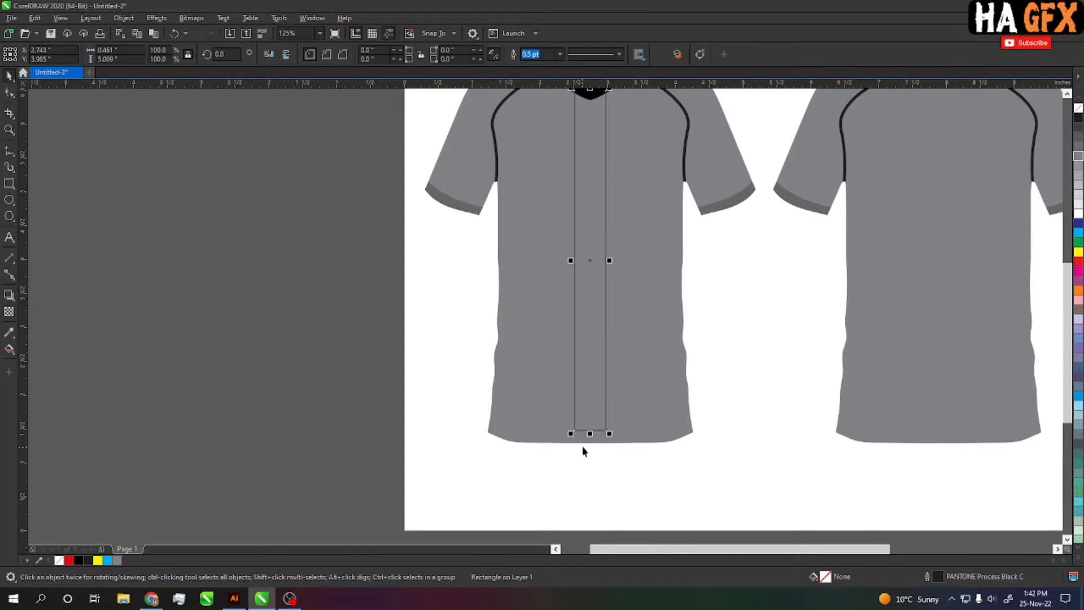
left_click_drag(590, 433, 591, 461)
scroll(682, 308, "up", 2)
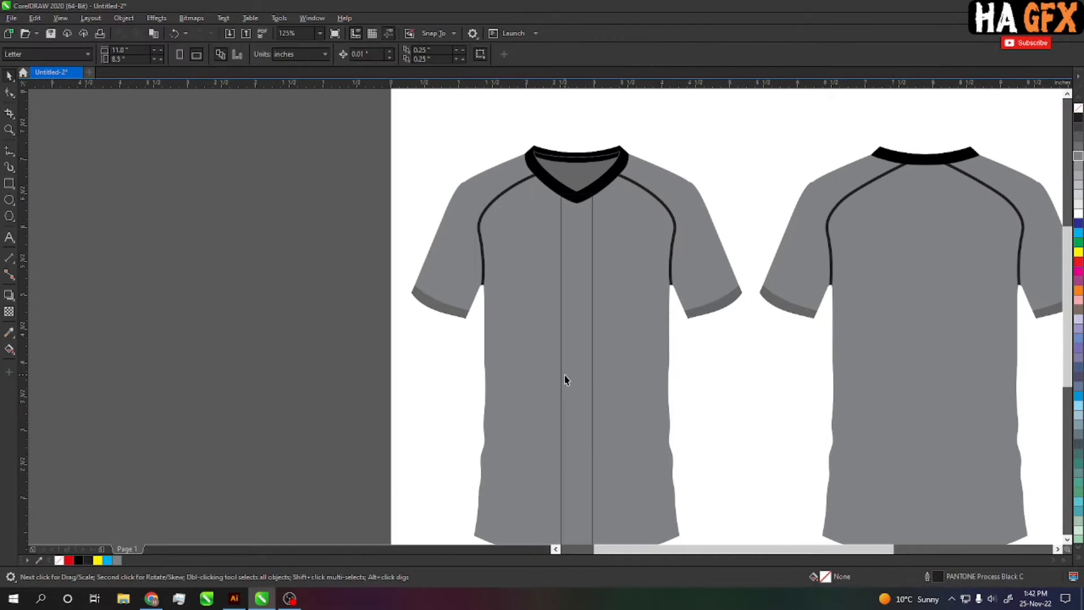
scroll(578, 387, "up", 3)
mouse_move(578, 387)
left_mouse_down()
mouse_move(694, 380)
mouse_move(723, 416)
left_mouse_up()
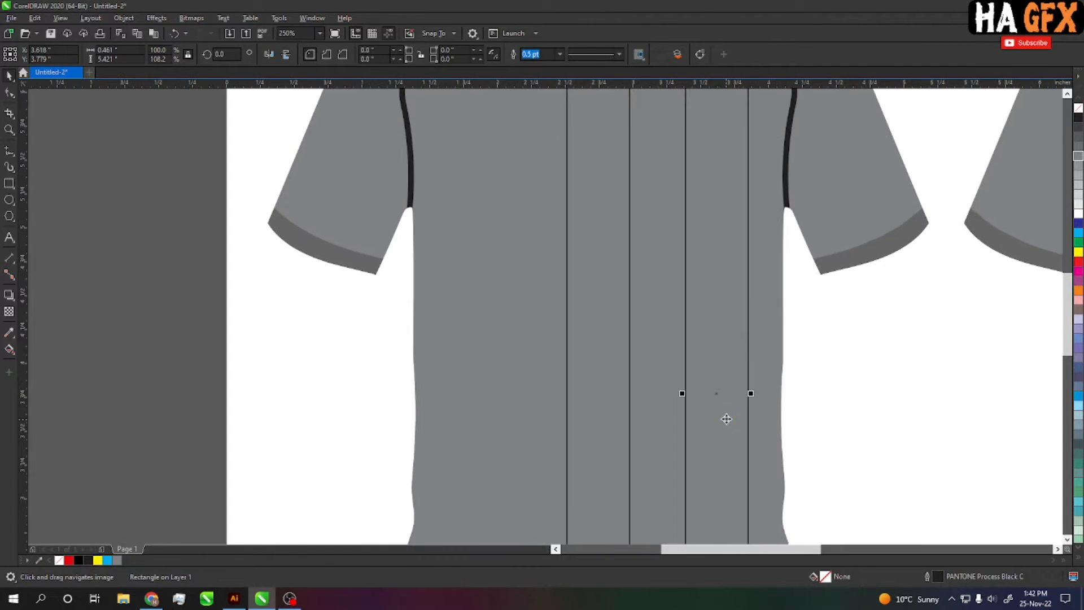
Duplicate the stripe twice and space the three stripes evenly across the shirt front.
key("ctrl+z")
key("ctrl+shift+z")
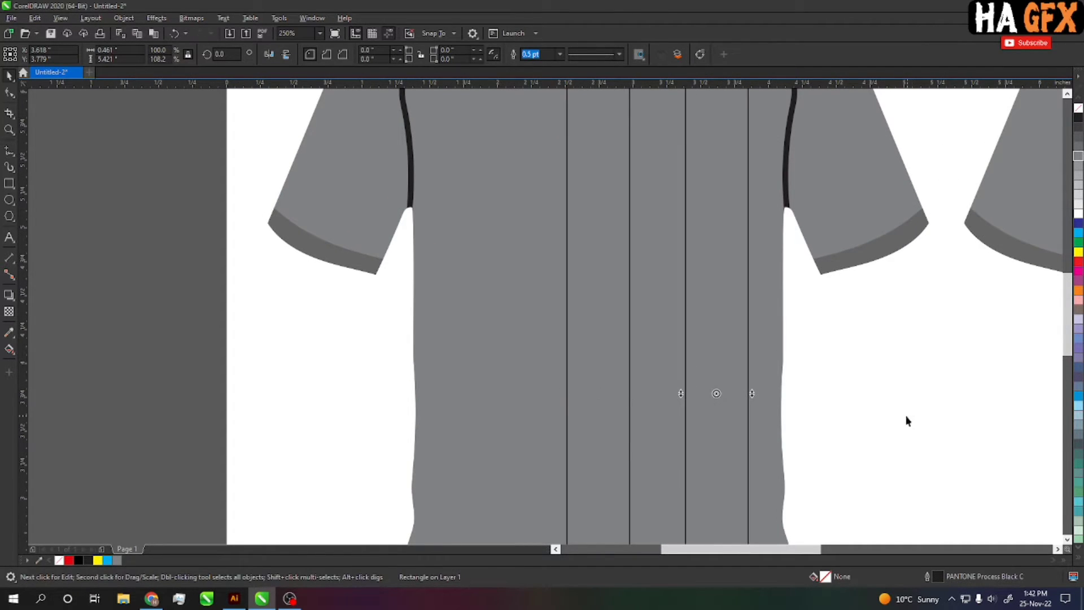
key("ctrl+d")
left_click(904, 402)
left_click(780, 424)
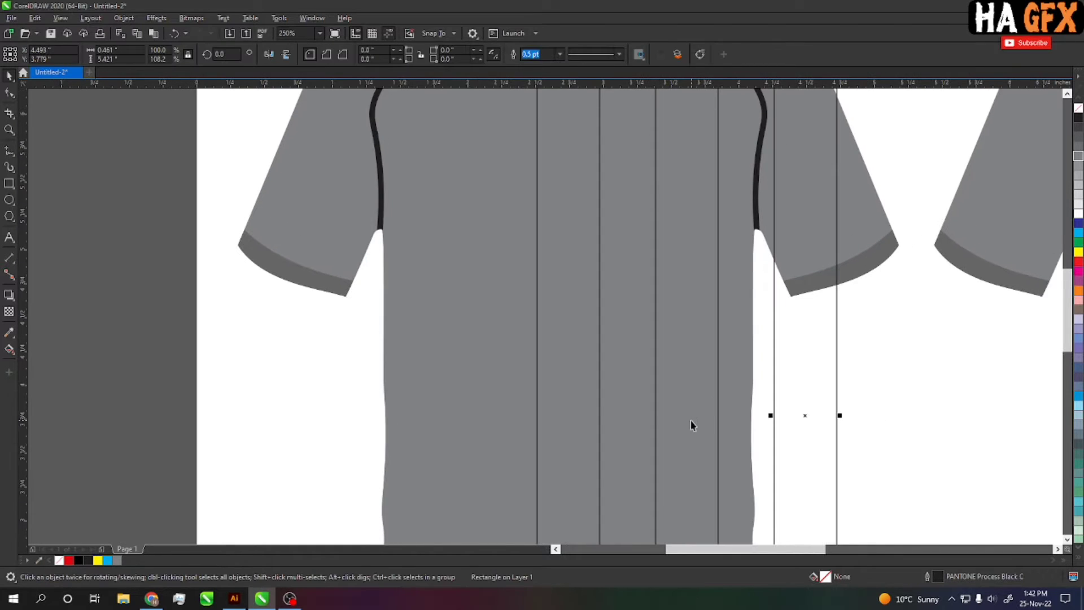
left_click(691, 425, "shift")
left_click(557, 413, "shift")
scroll(558, 412, "up", 3)
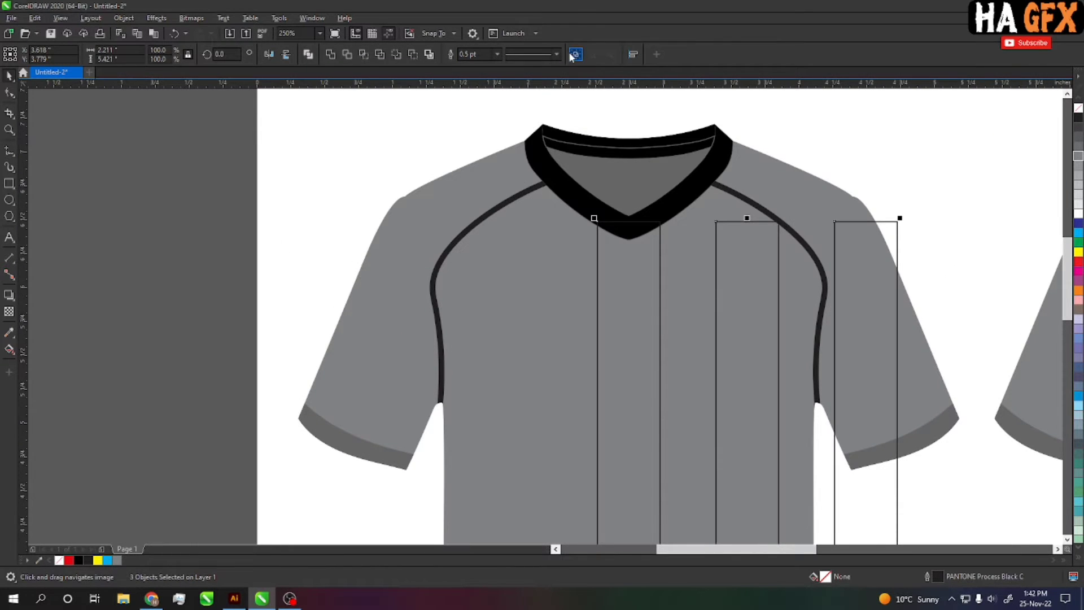
key("ctrl+z")
left_click(902, 186)
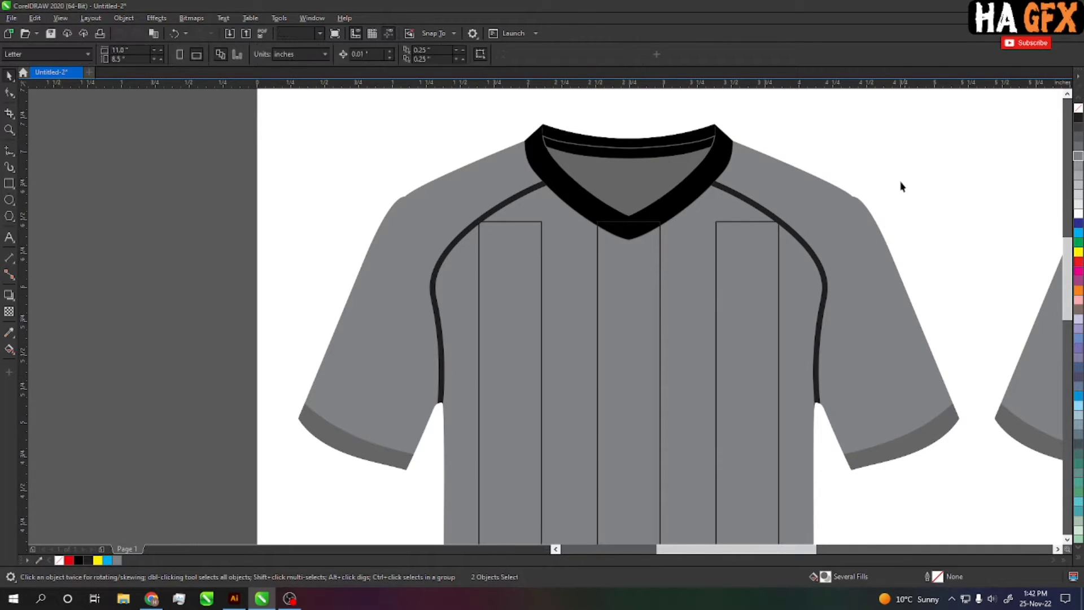
scroll(639, 223, "down", 3)
Zoom in on the collar and the tops of the three stripes.
scroll(724, 523, "up", 1)
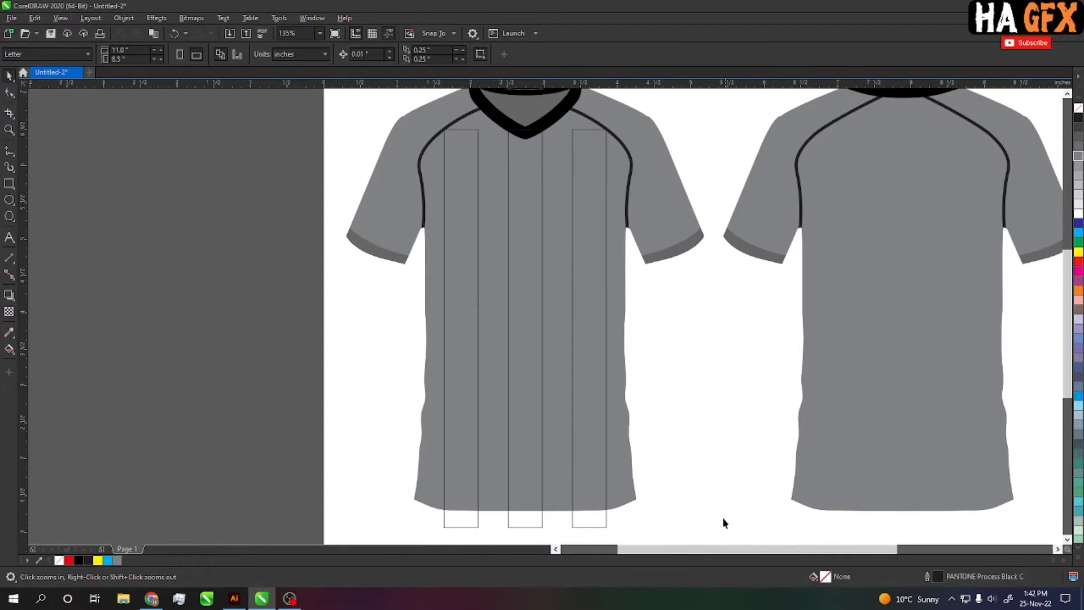
left_click_drag(467, 158, 756, 294)
left_click(519, 275)
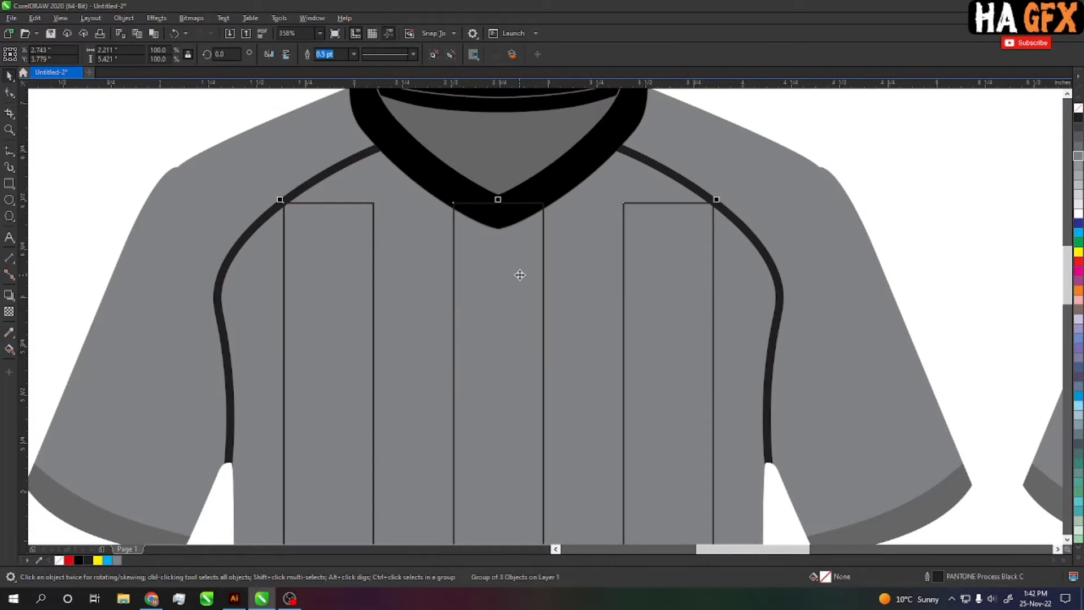
scroll(820, 141, "down", 2)
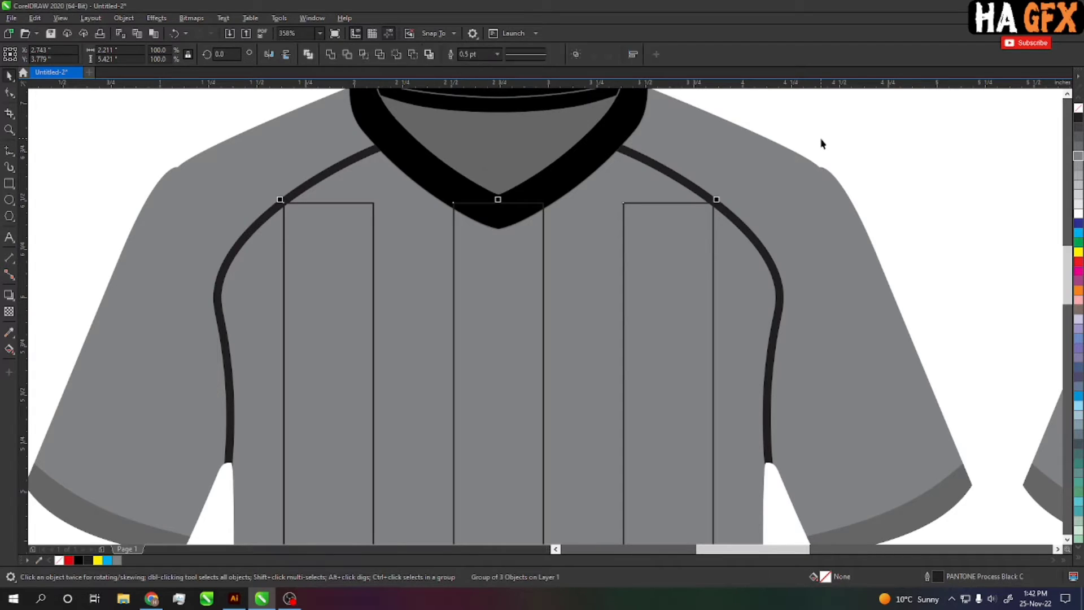
key("Escape")
scroll(583, 261, "down", 2)
scroll(583, 261, "down", 2)
scroll(674, 452, "up", 1)
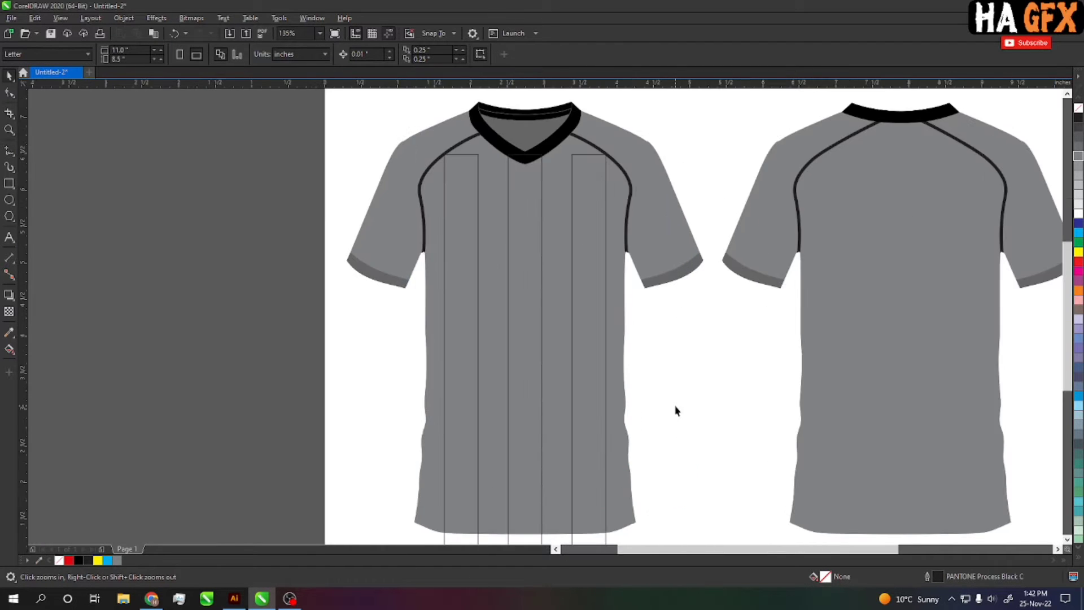
left_click_drag(734, 377, 733, 395)
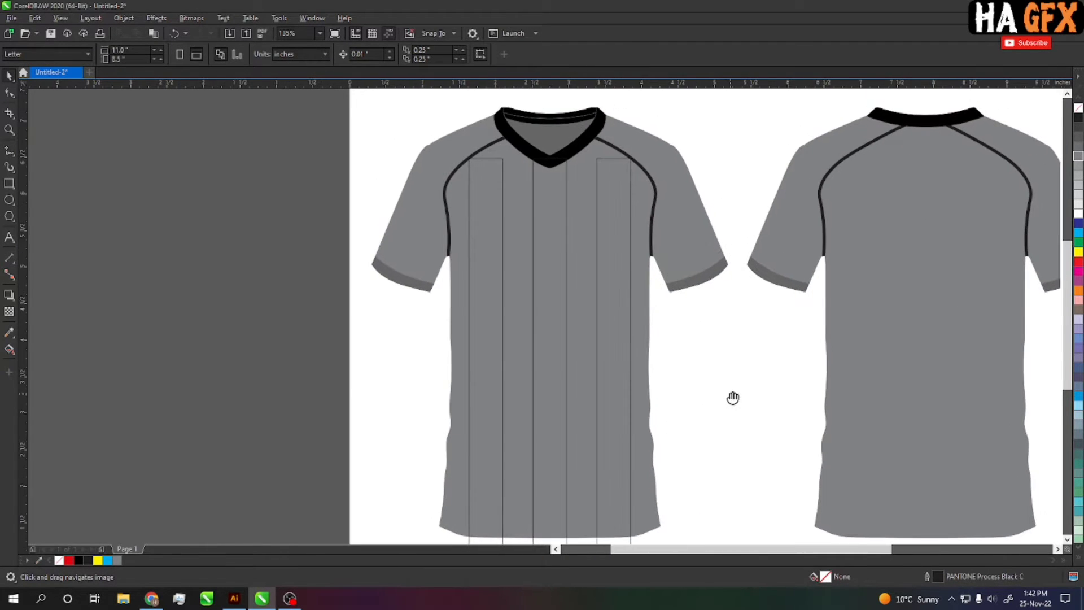
Raise the tops of the left and right stripes up to the neckline.
left_click(490, 335)
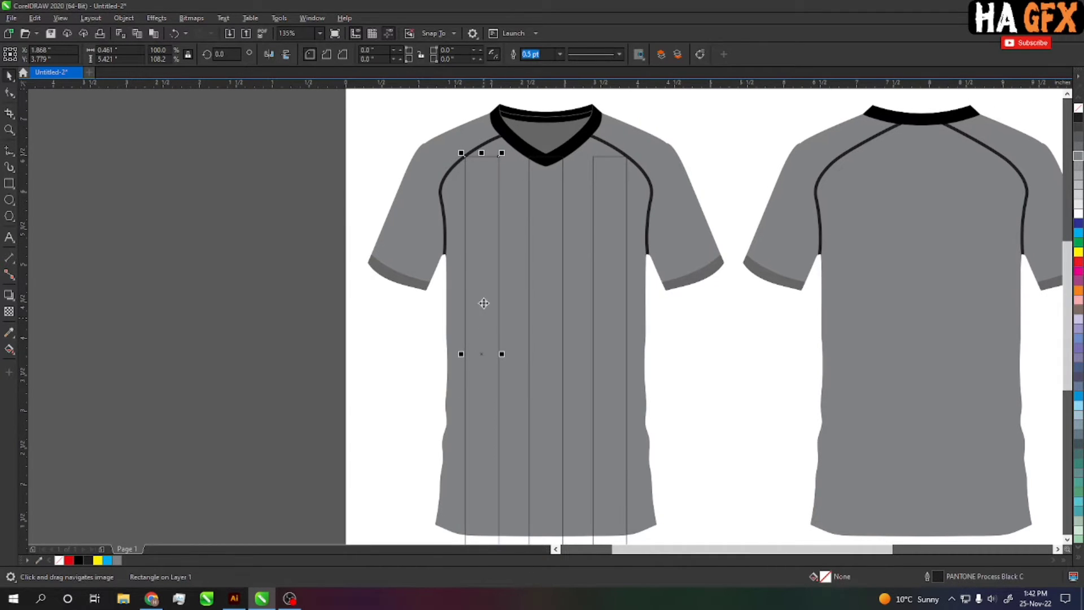
left_click_drag(481, 152, 481, 118)
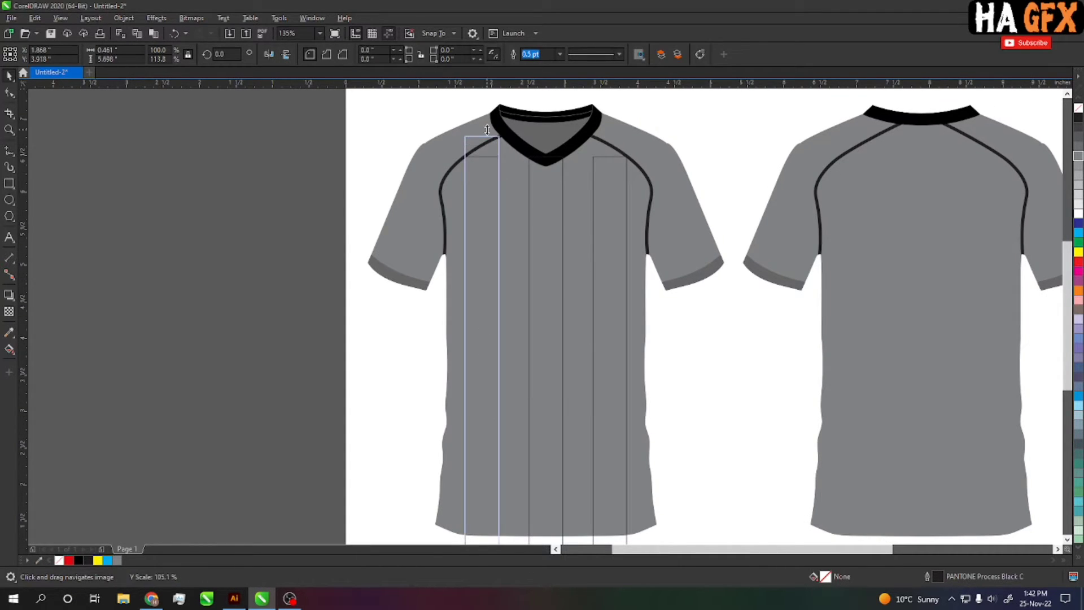
left_click(615, 181)
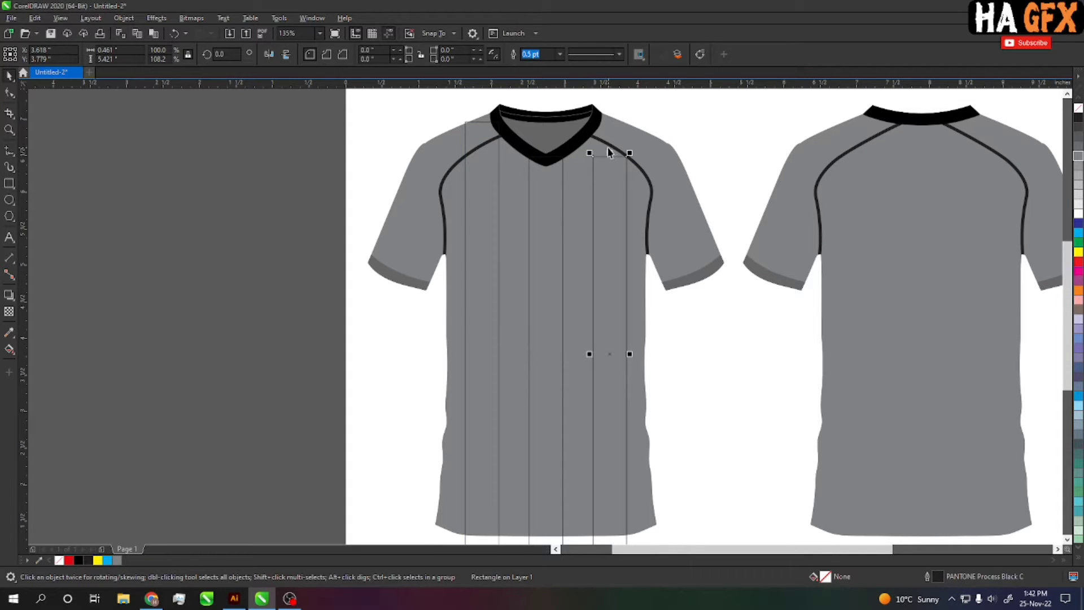
left_click_drag(610, 155, 615, 122)
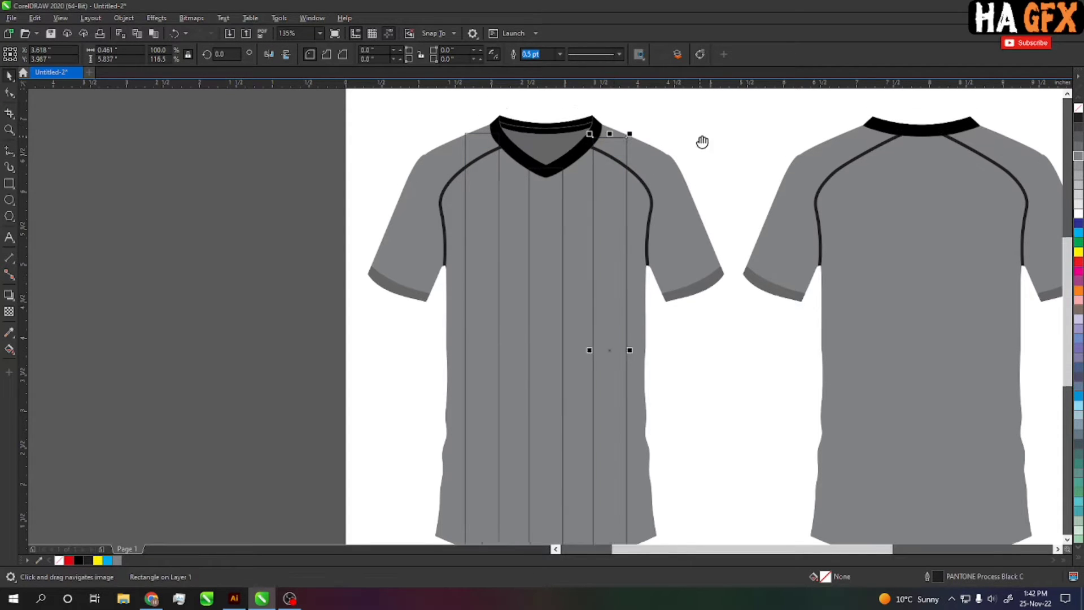
scroll(702, 140, "up", 1)
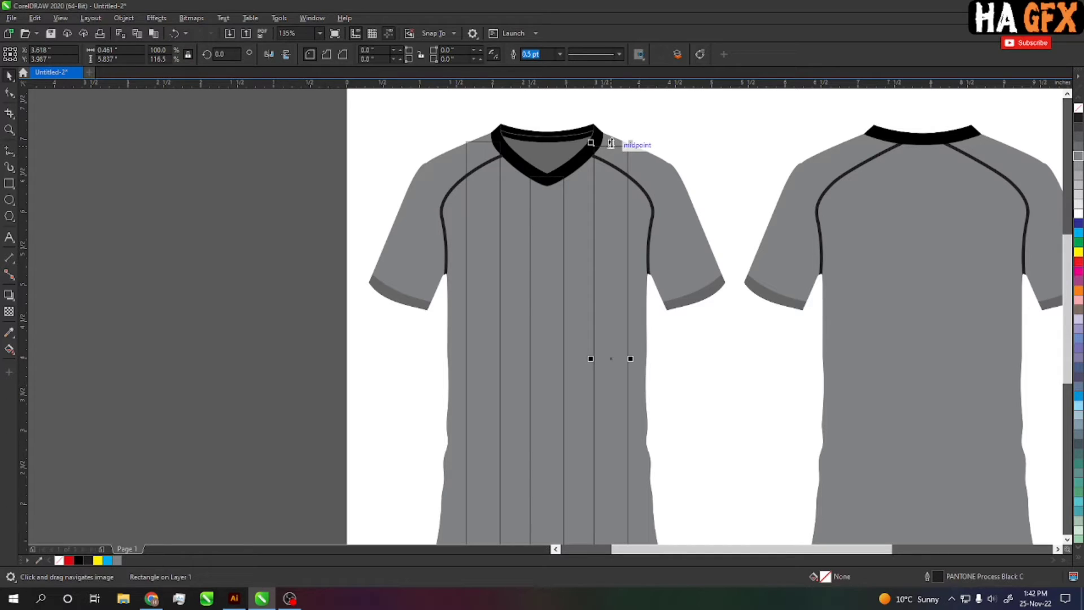
left_click_drag(611, 144, 611, 138)
Select all three stripes and give them a default black-to-white fountain fill with F11.
left_click(700, 147)
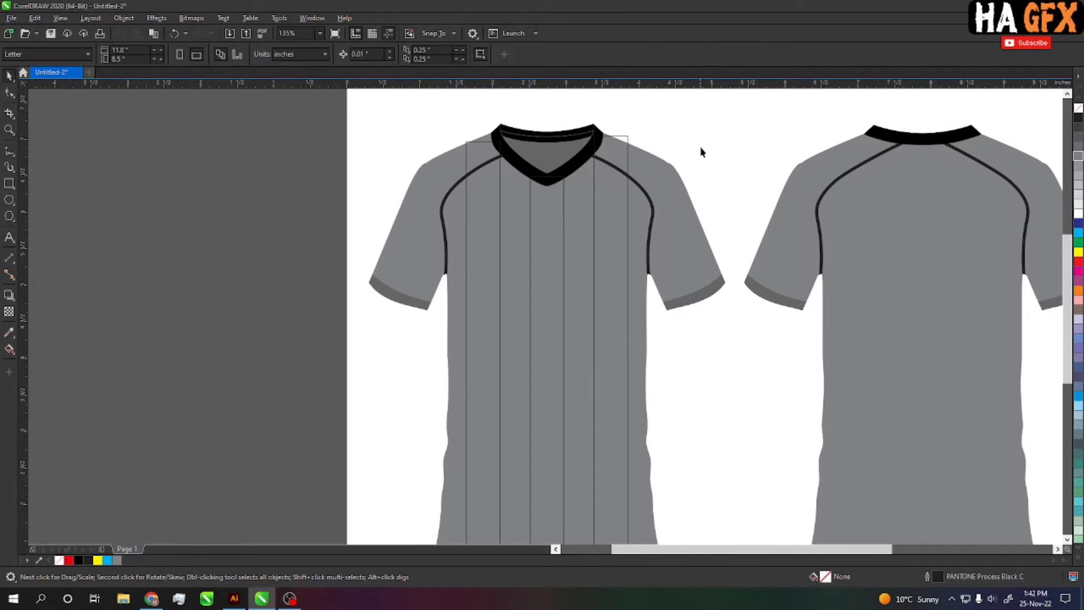
left_click(492, 244)
left_click(627, 287, "shift")
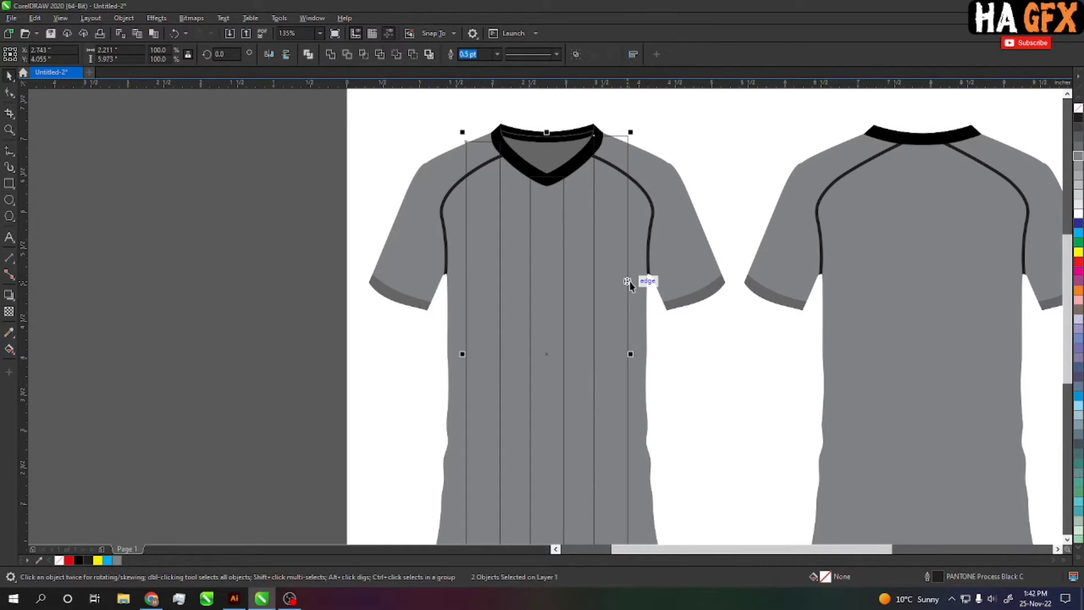
left_click_drag(728, 385, 736, 390)
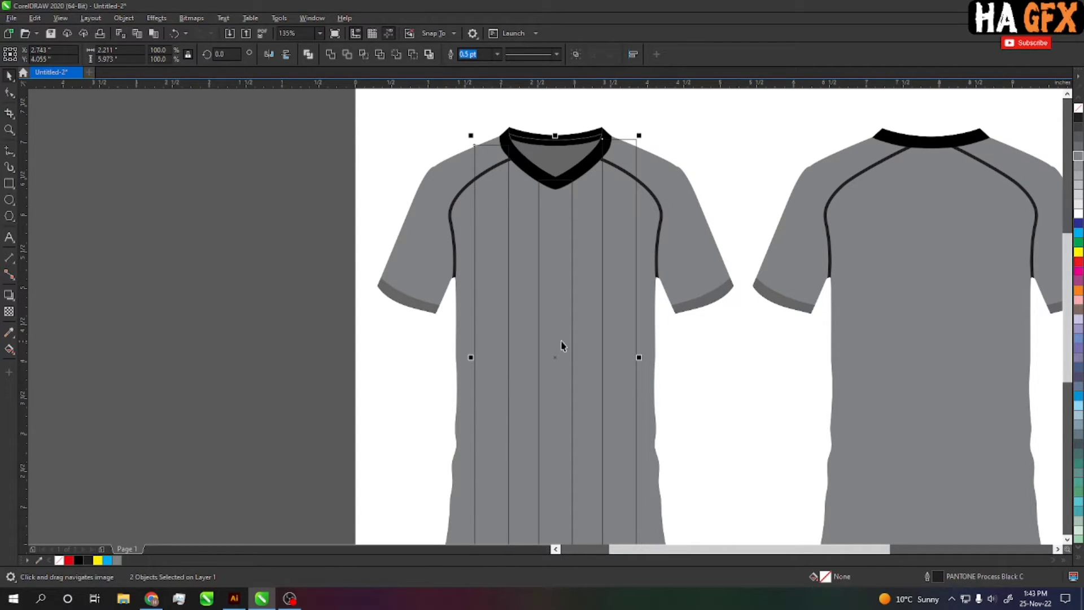
left_click_drag(562, 345, 551, 356)
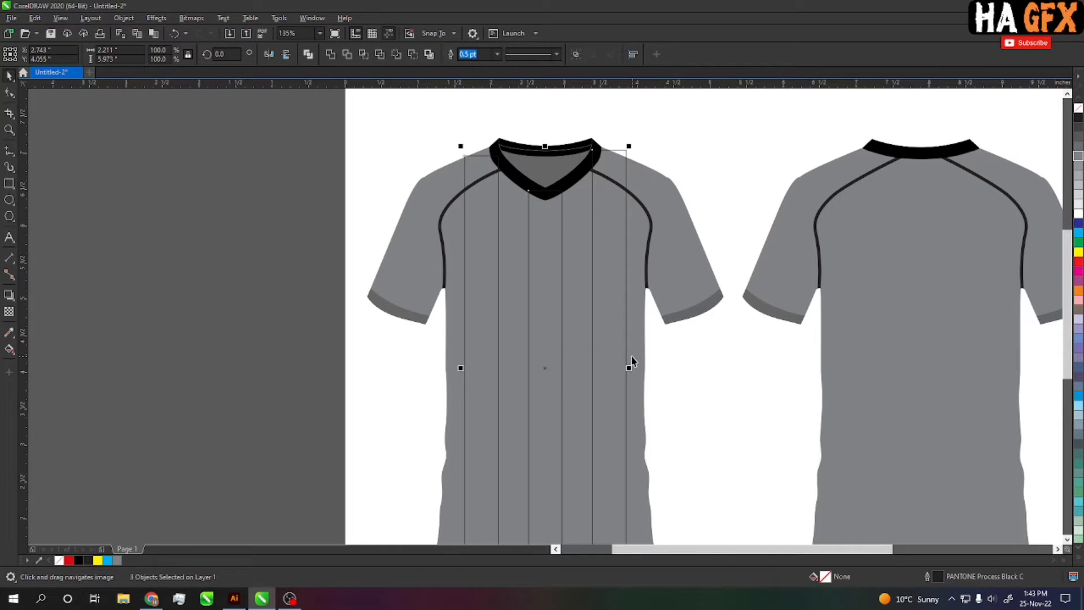
left_click_drag(714, 378, 691, 363)
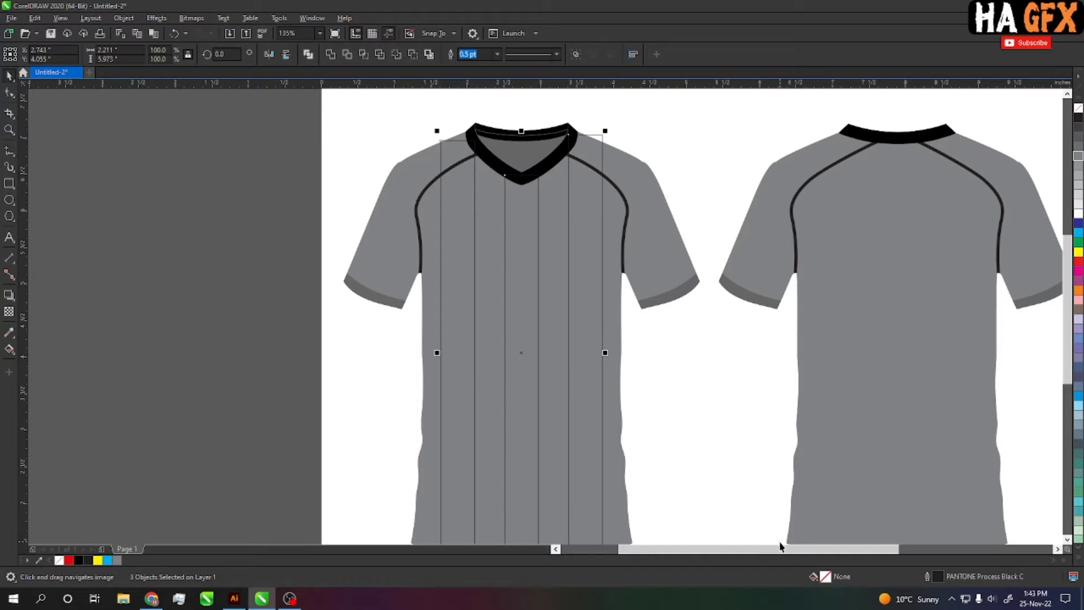
key("F11")
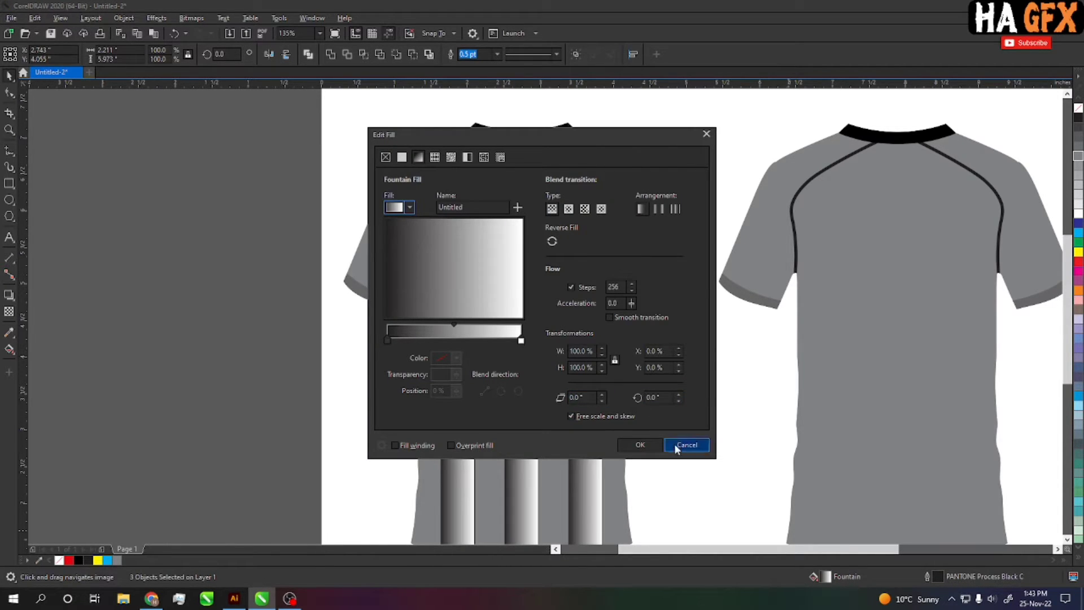
Set the fountain fill rotation to 90° and make both end nodes black.
double_click(655, 397)
type("90")
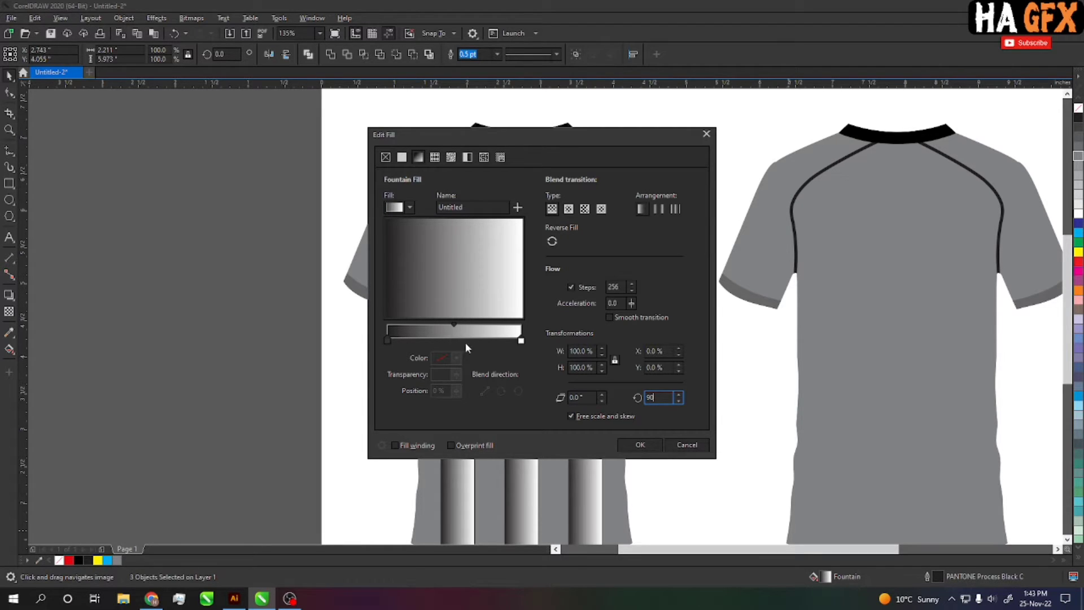
key("Tab")
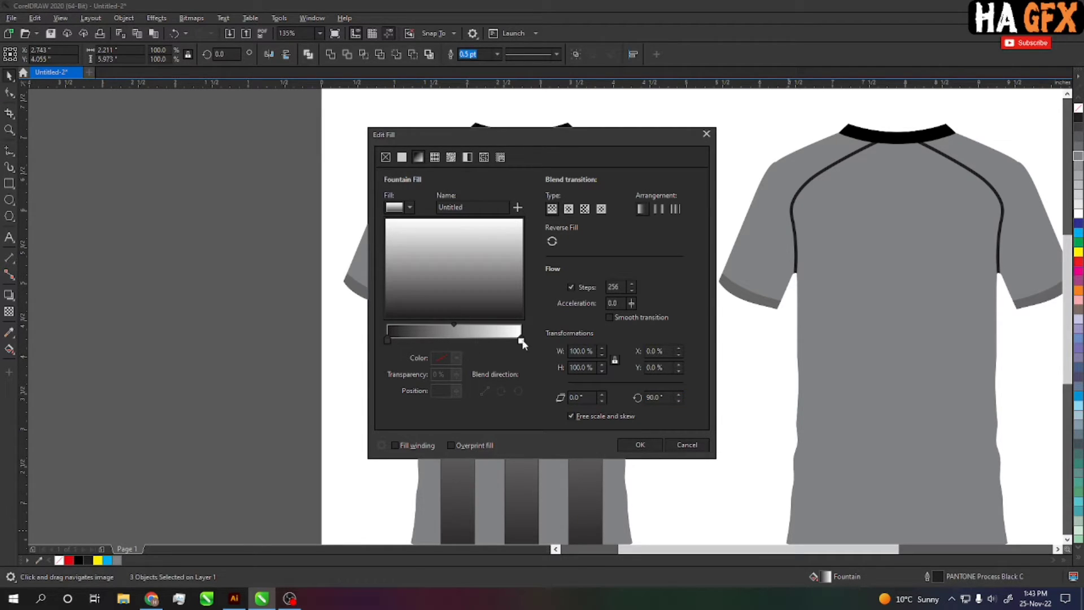
left_click(520, 341)
left_click(456, 358)
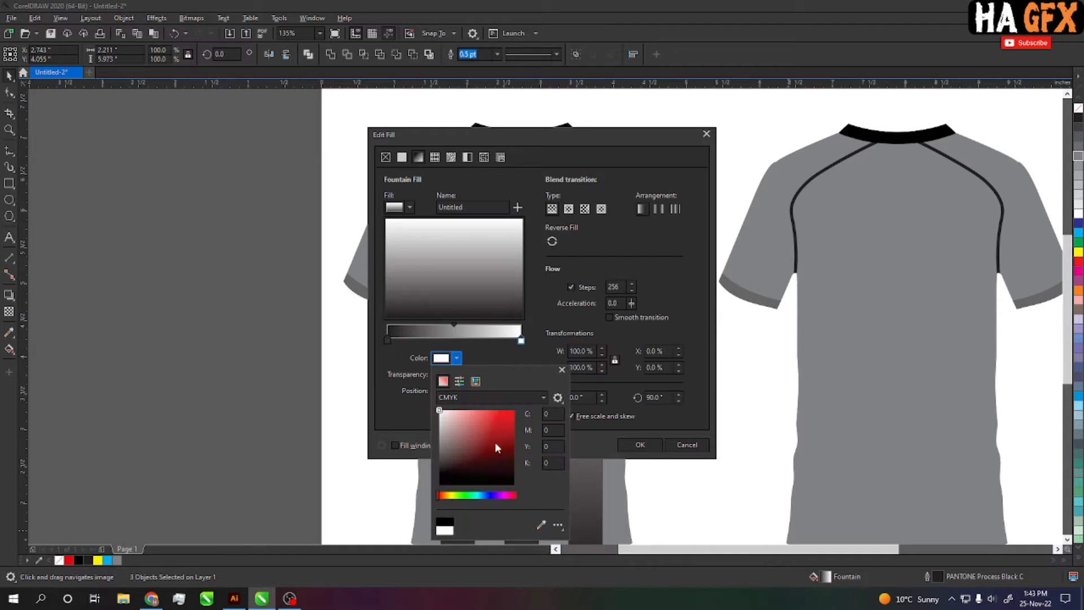
left_click(456, 469)
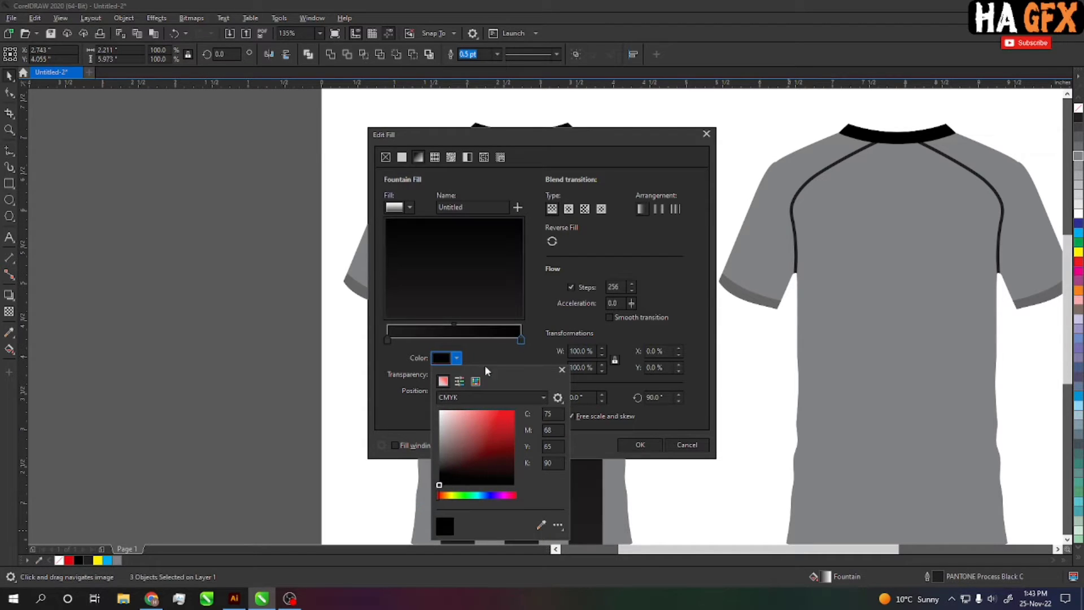
left_click(450, 358)
left_click(387, 340)
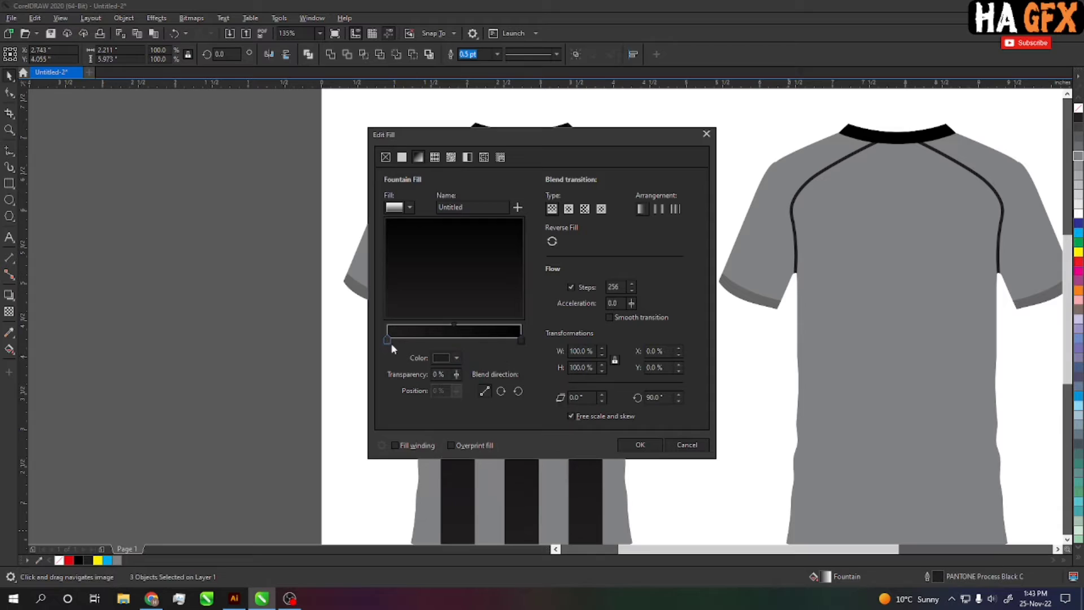
left_click(456, 358)
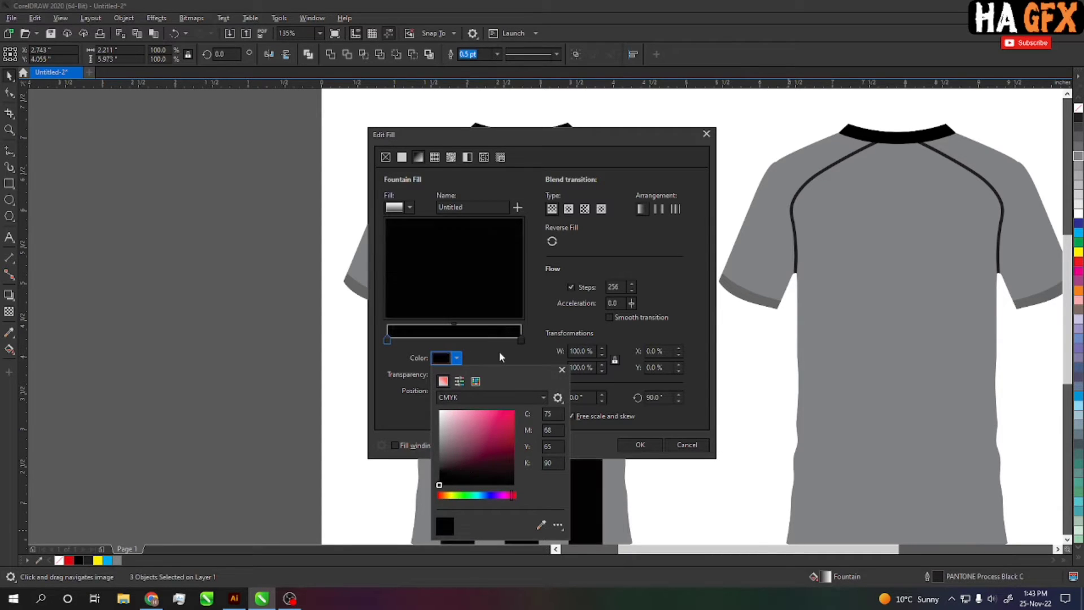
left_click(463, 331)
left_click(456, 334)
Add a middle node sampled red from the screen and apply the black-red gradient.
double_click(457, 338)
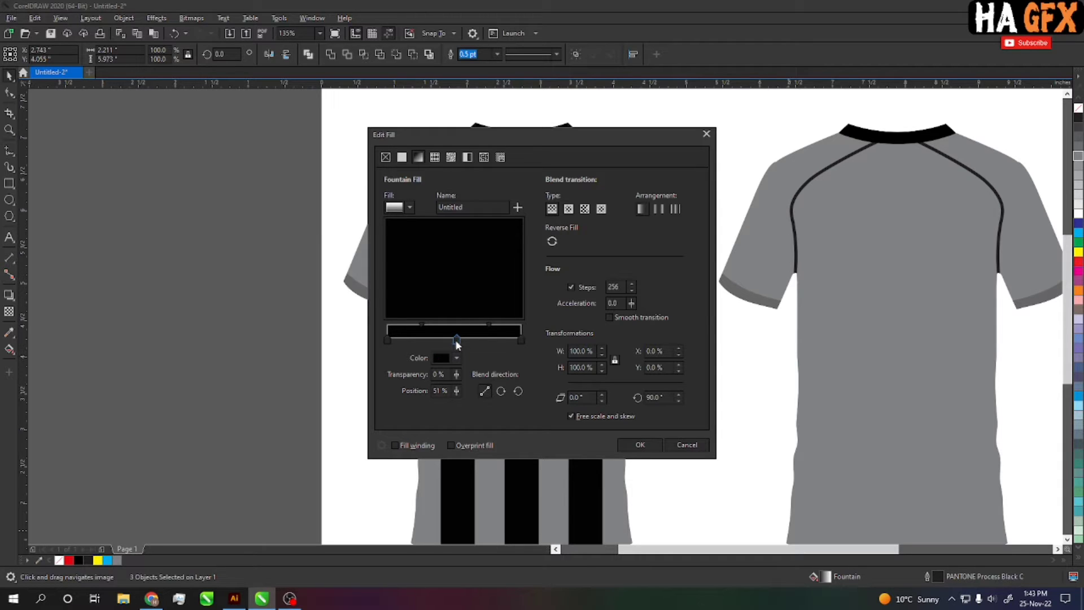
left_click(456, 358)
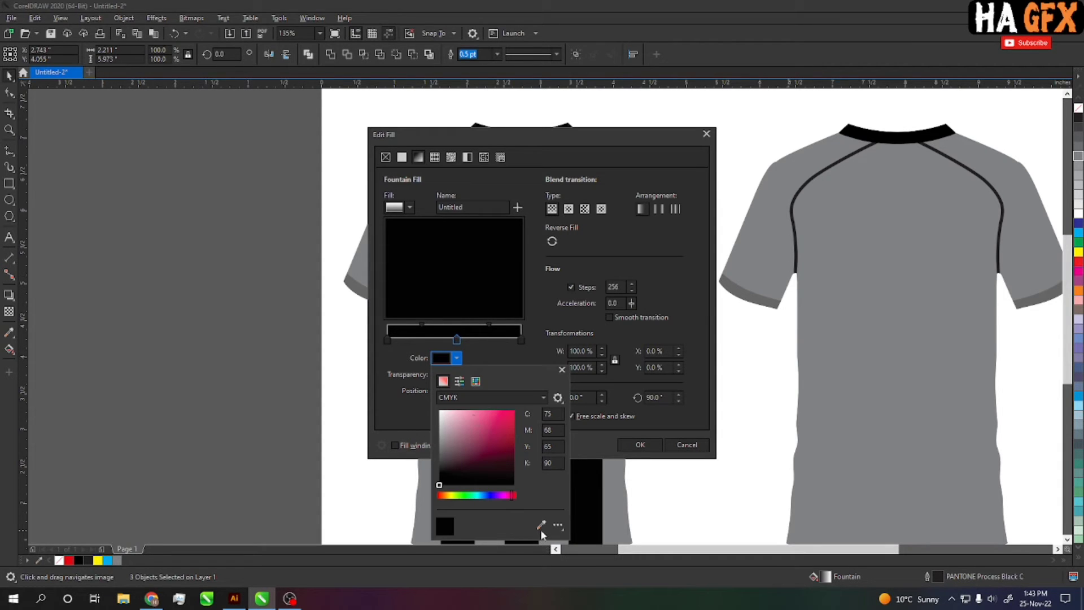
left_click(540, 525)
left_click(69, 560)
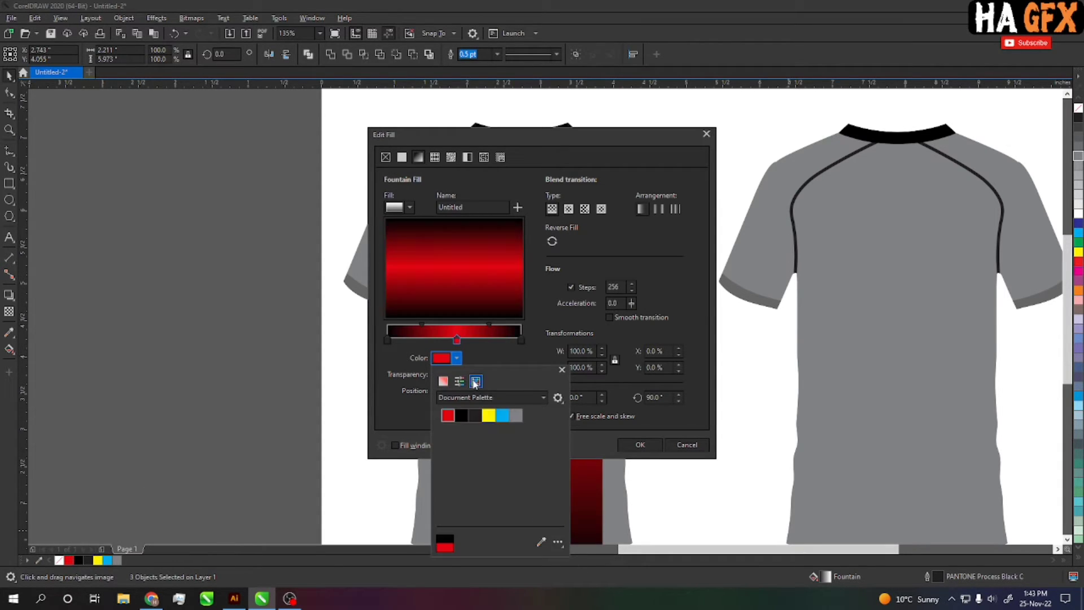
left_click(488, 353)
left_click(640, 444)
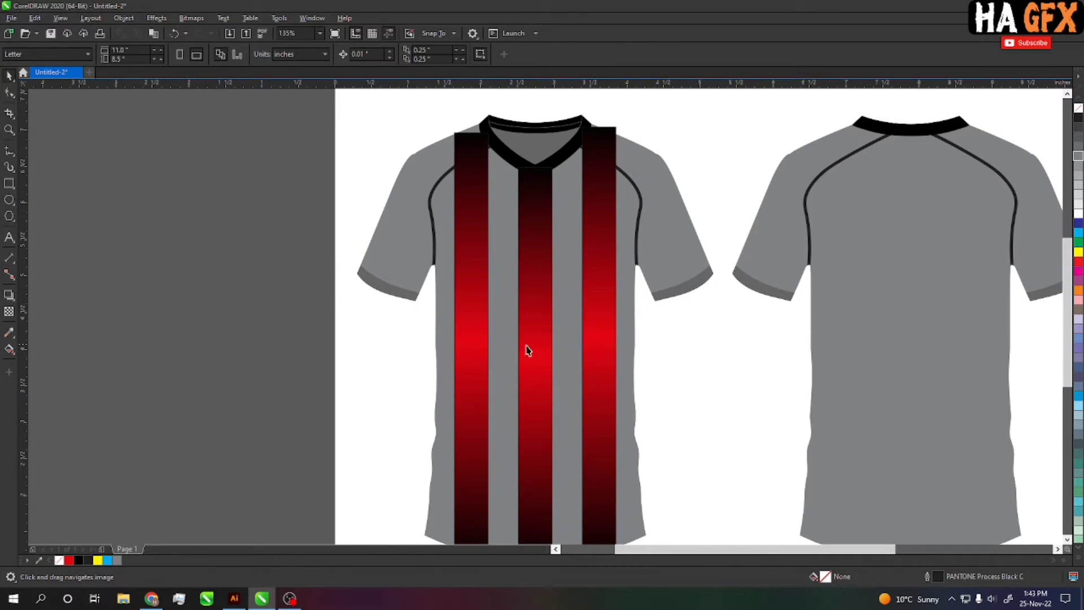
Reselect the three stripes, reopen their fill, and add new nodes at about 60% and 37%.
left_click(526, 350)
left_click(605, 369, "shift")
left_click(478, 358, "shift")
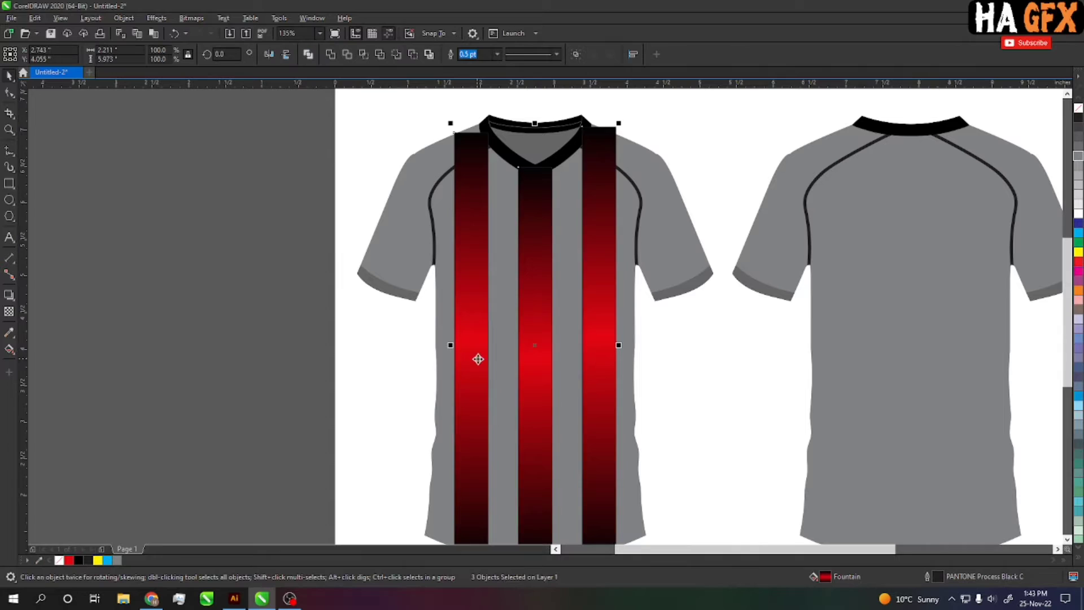
double_click(825, 576)
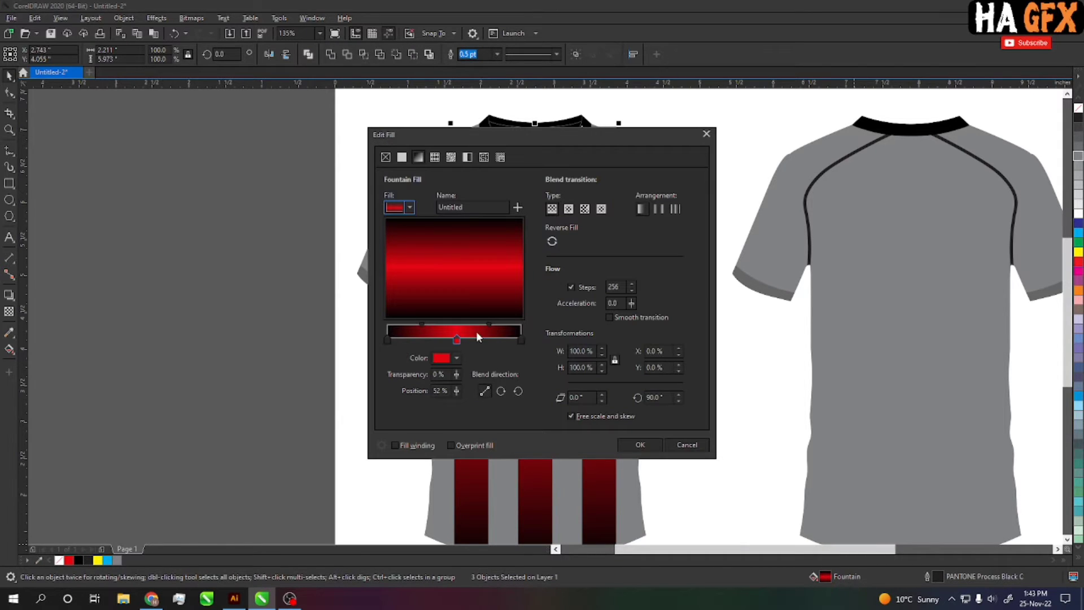
double_click(468, 340)
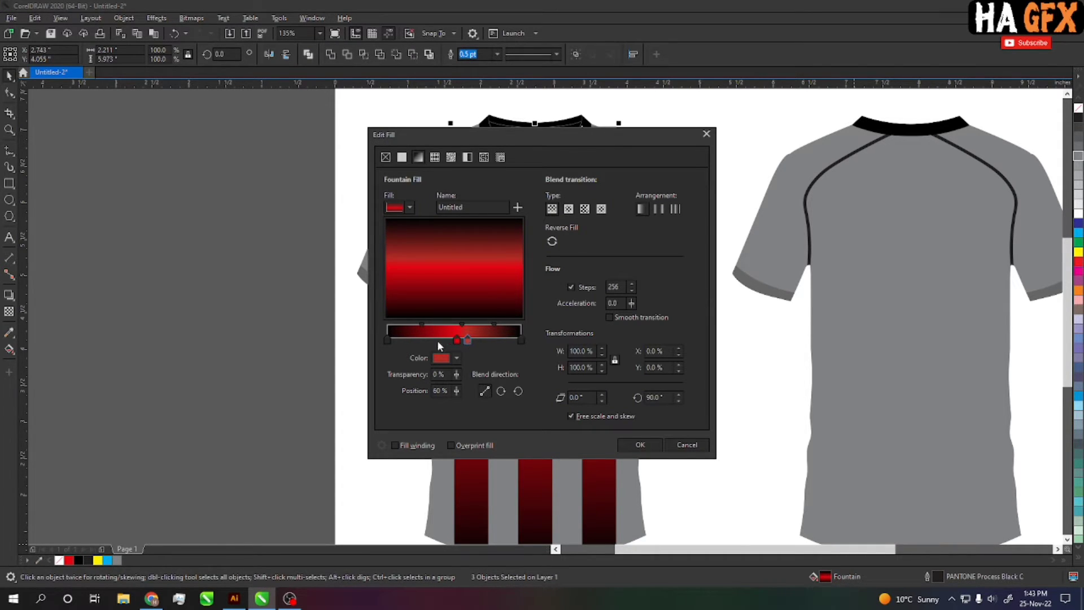
double_click(445, 339)
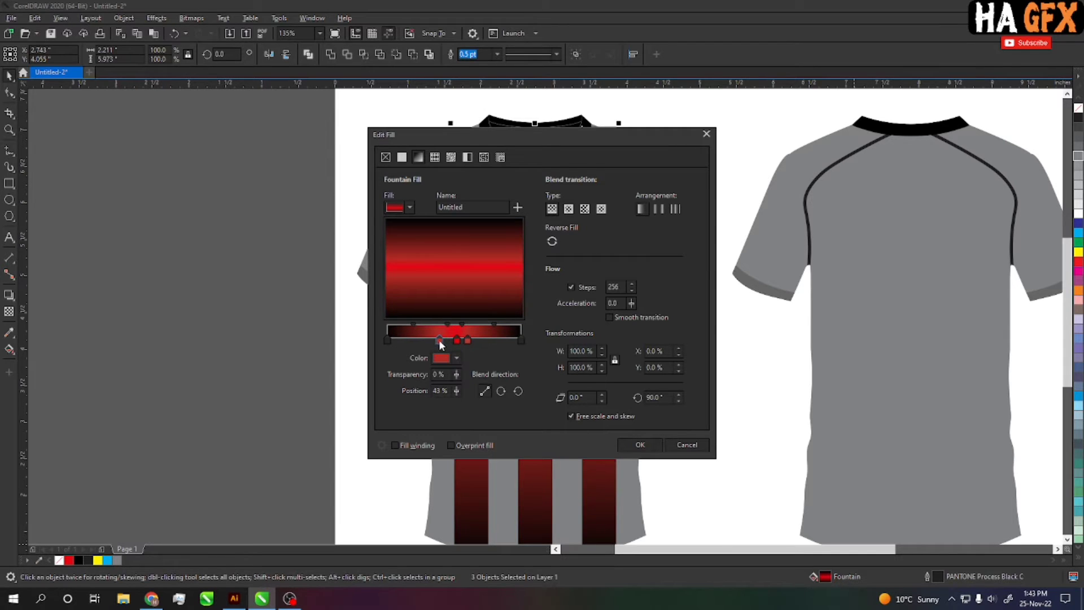
left_click_drag(436, 340, 436, 340)
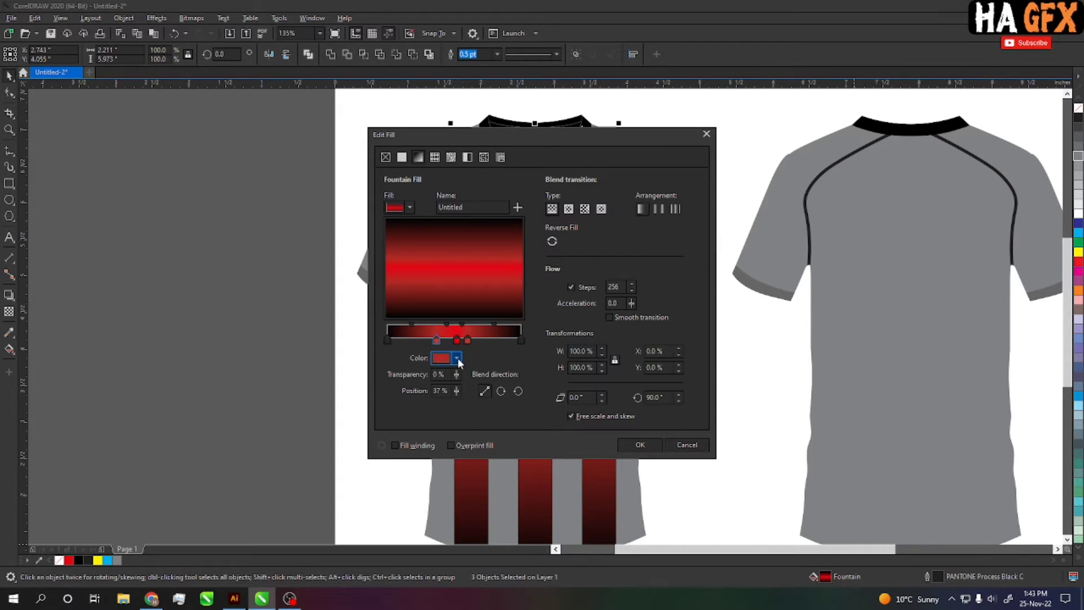
Make the 37% and 60% nodes bright red, move the latter to 67%, and apply.
left_click(458, 357)
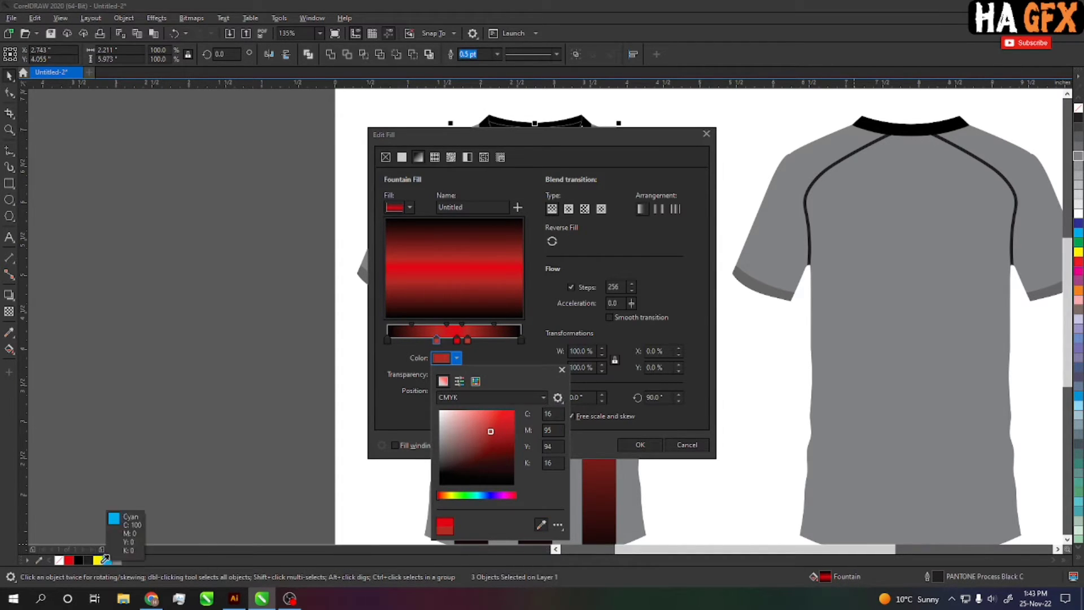
left_click(69, 561)
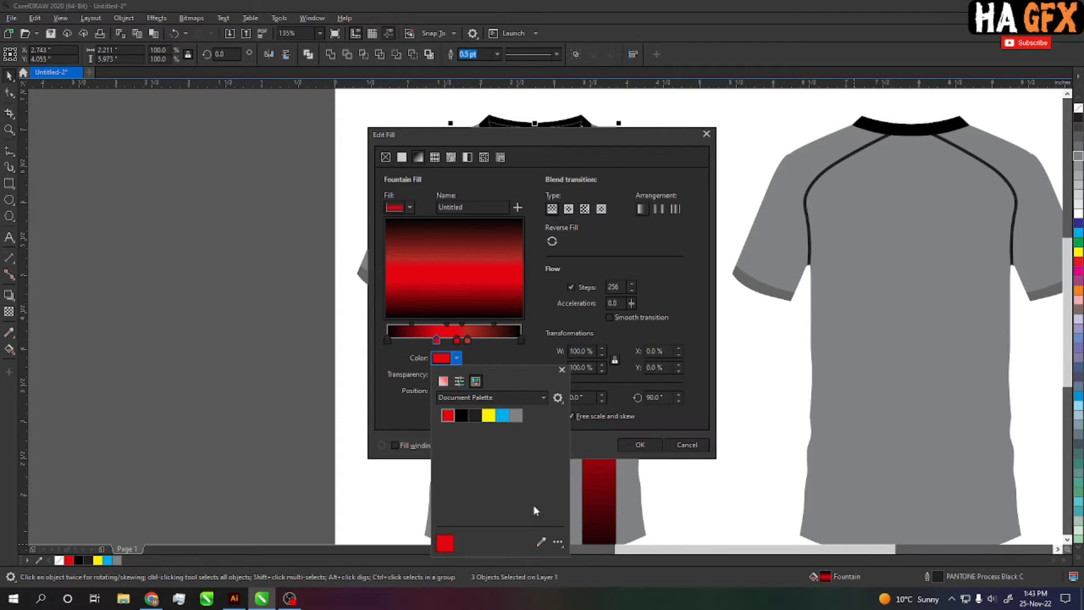
left_click(529, 352)
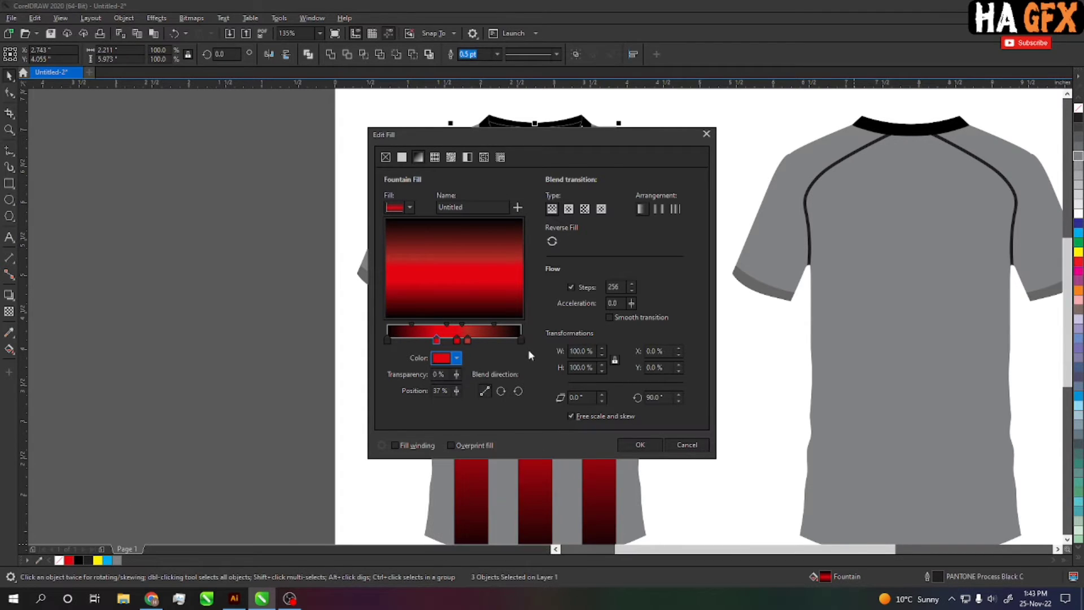
left_click(457, 357)
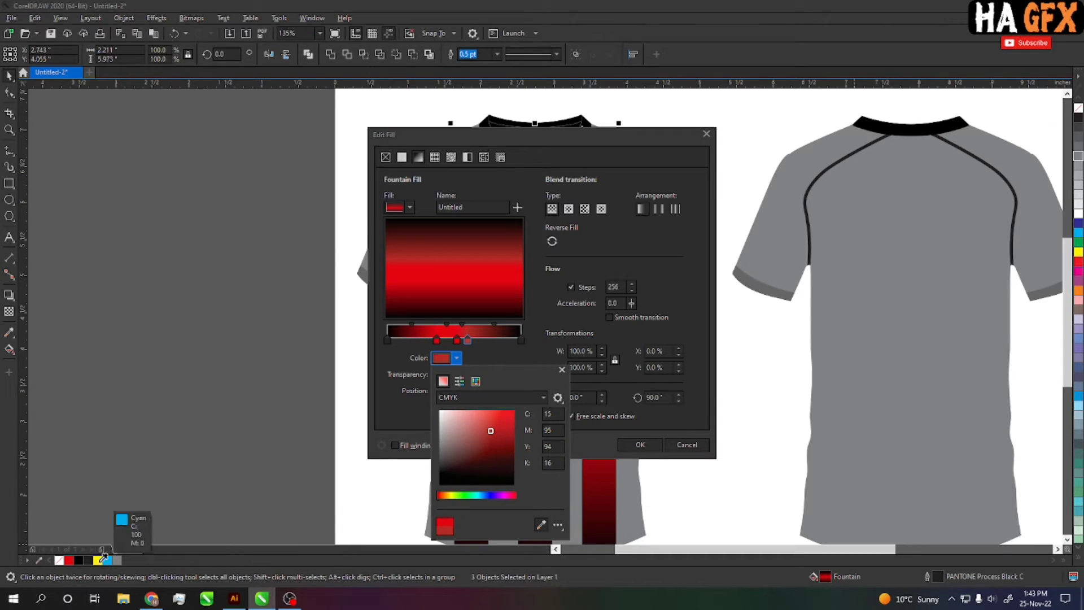
left_click(70, 560)
left_click(489, 354)
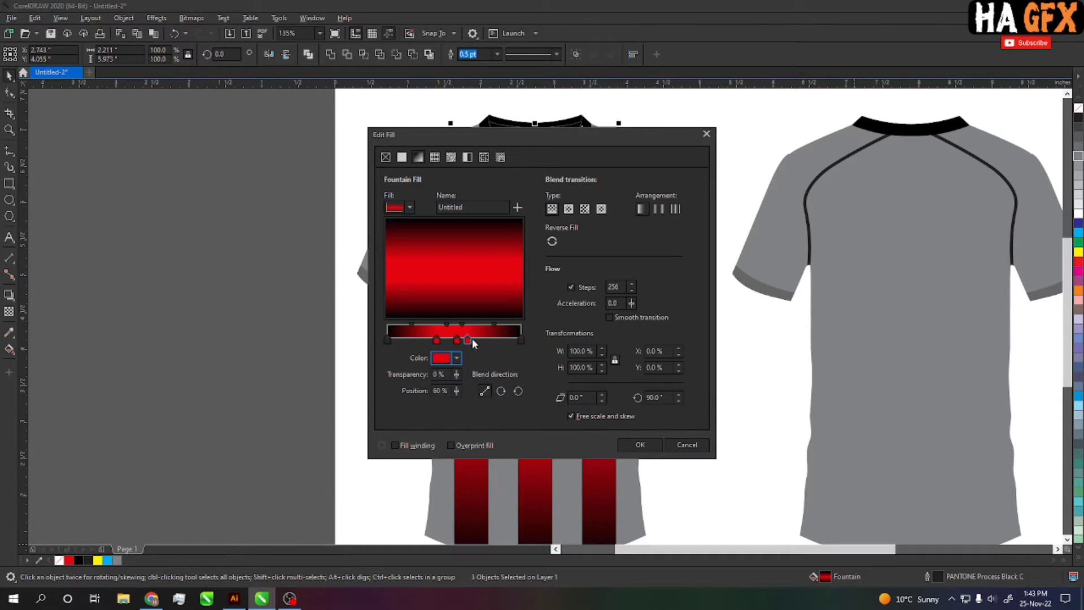
left_click_drag(468, 339, 476, 340)
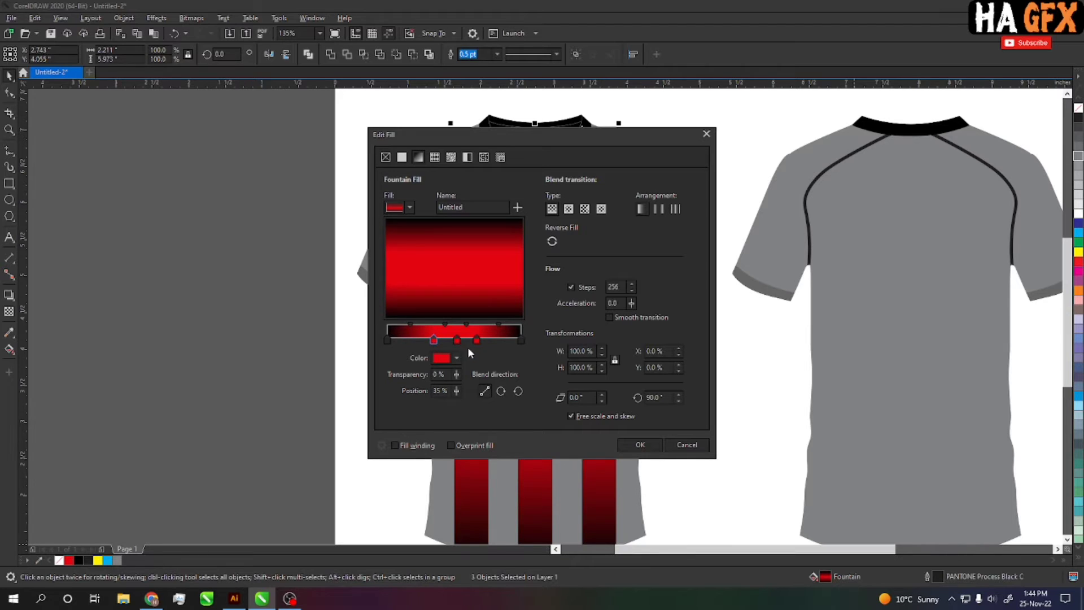
left_click(640, 444)
Remove the outlines from the three stripes and group them together.
left_click(654, 387)
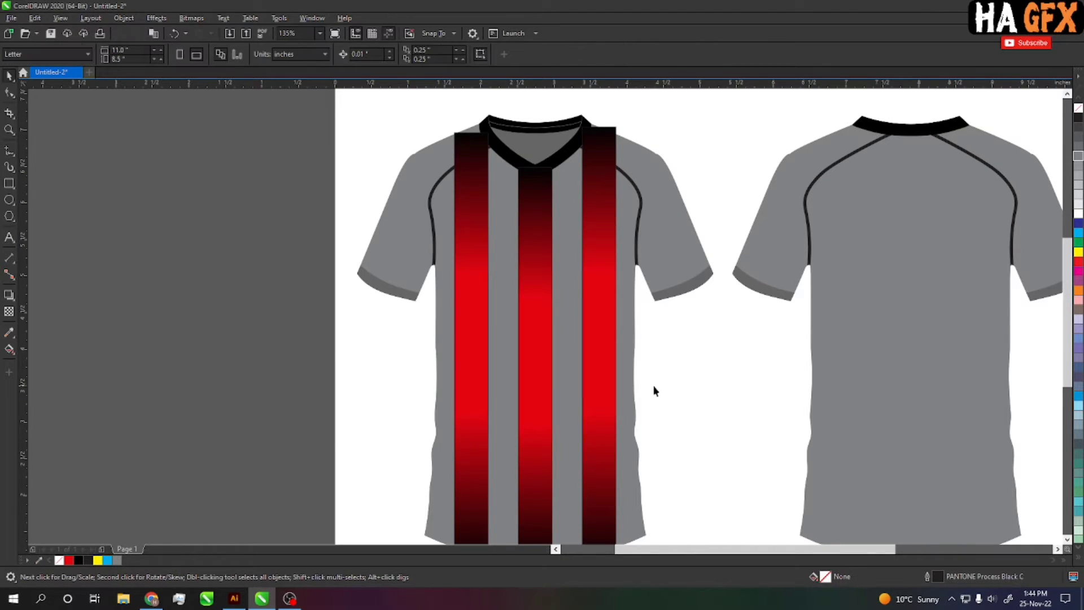
scroll(665, 395, "down", 3)
key("z")
left_click_drag(540, 273, 678, 496)
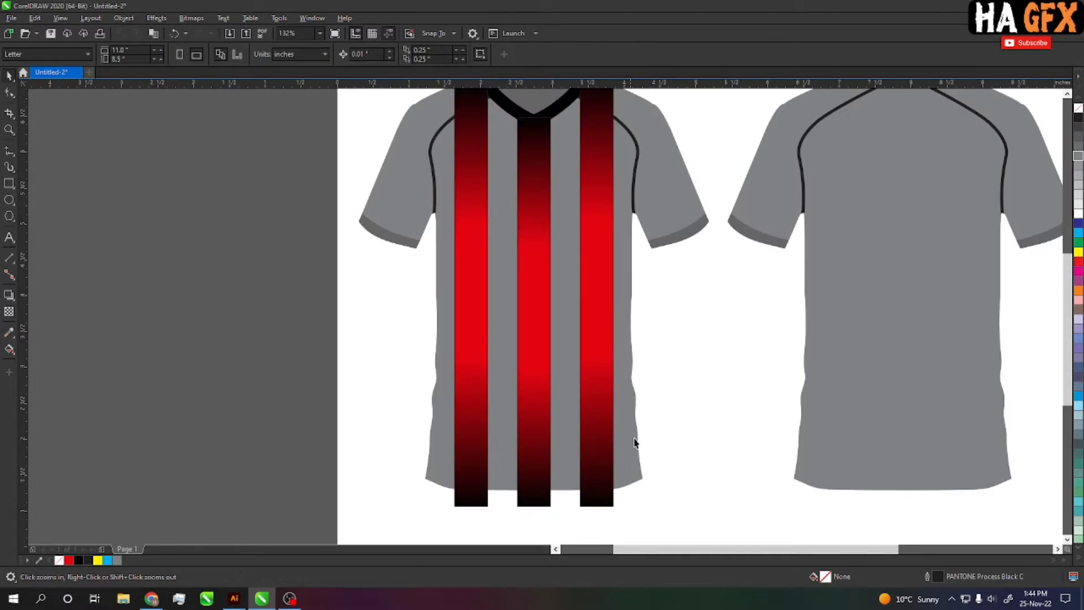
key("space")
left_click(627, 484)
left_click(566, 483, "shift")
left_click(493, 484, "shift")
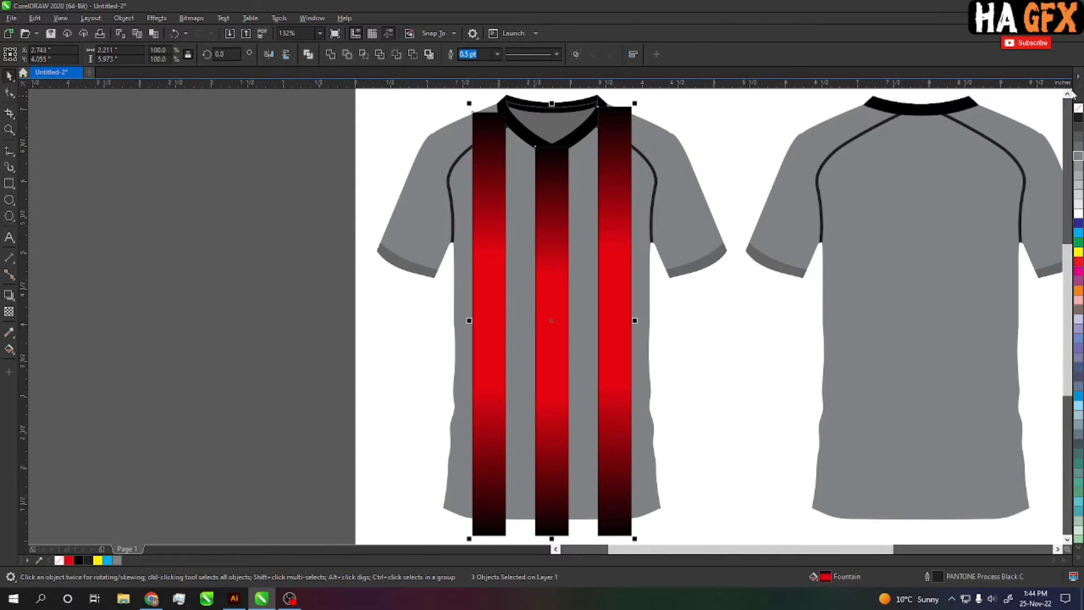
right_click(1076, 112)
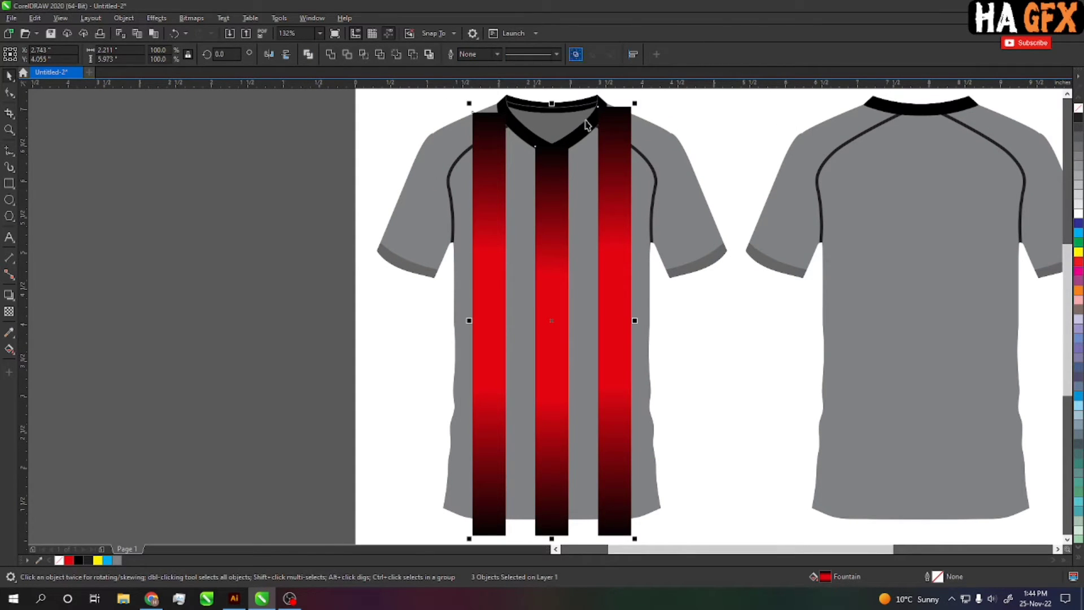
key("ctrl+g")
Nudge the stripe group up so its bottom sits at the shirt's hem.
scroll(669, 401, "down", 1)
scroll(618, 506, "up", 2)
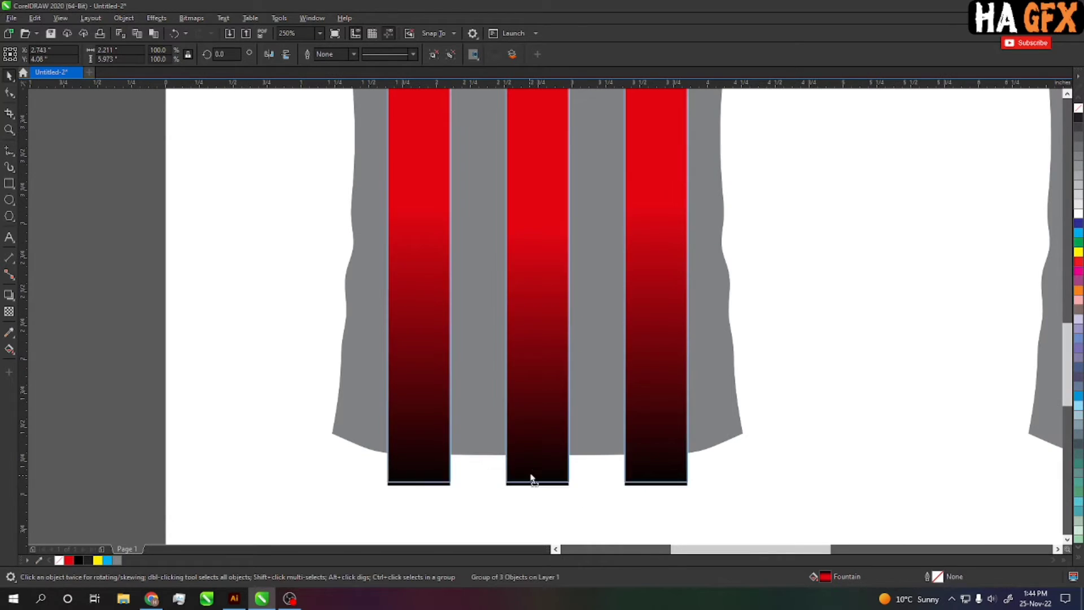
left_click_drag(537, 463, 536, 460)
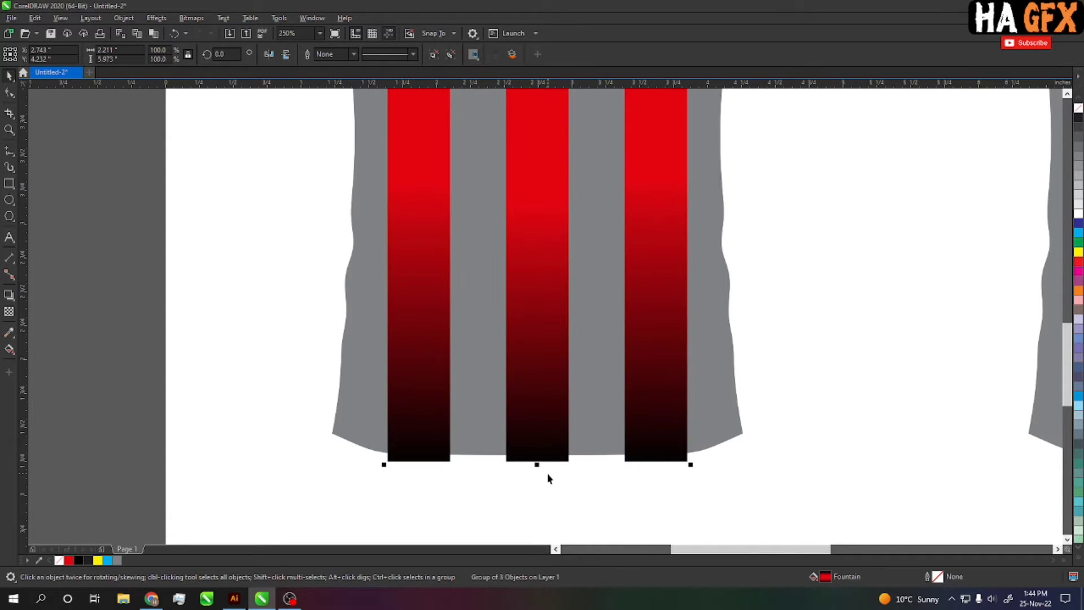
scroll(552, 358, "down", 2)
Zoom in on the collar and select both the right and left armhole piping curves.
key("z")
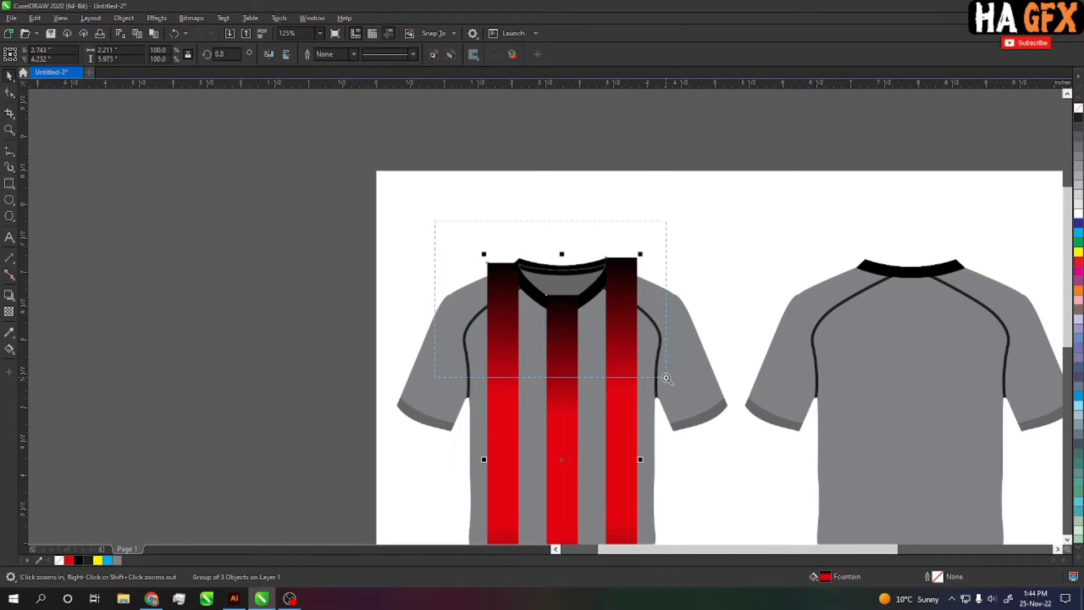
left_click_drag(435, 218, 754, 344)
left_click(762, 323)
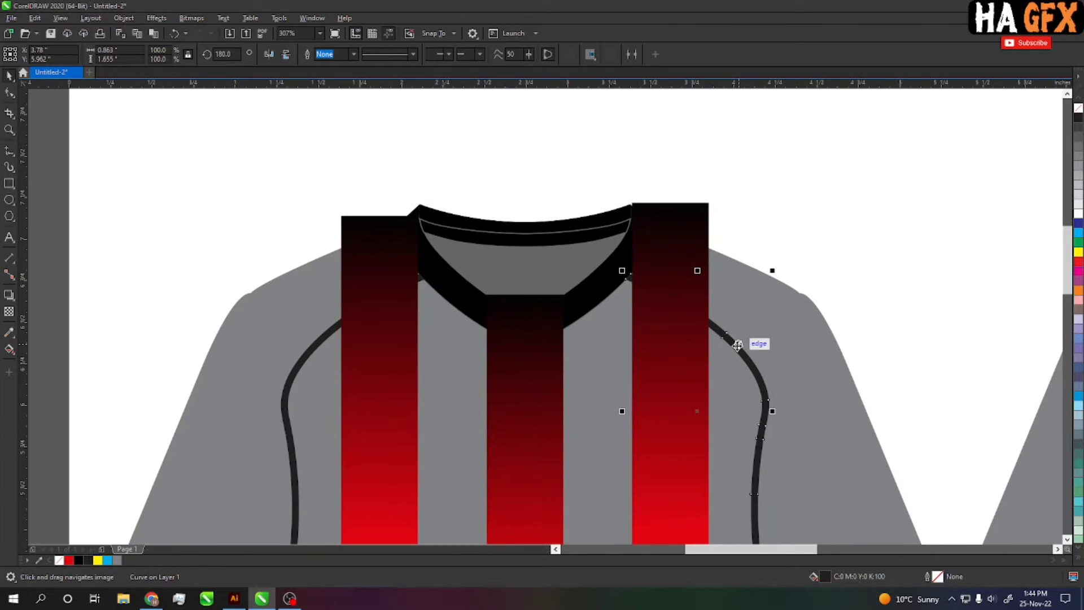
scroll(852, 280, "right", 1)
key("Escape")
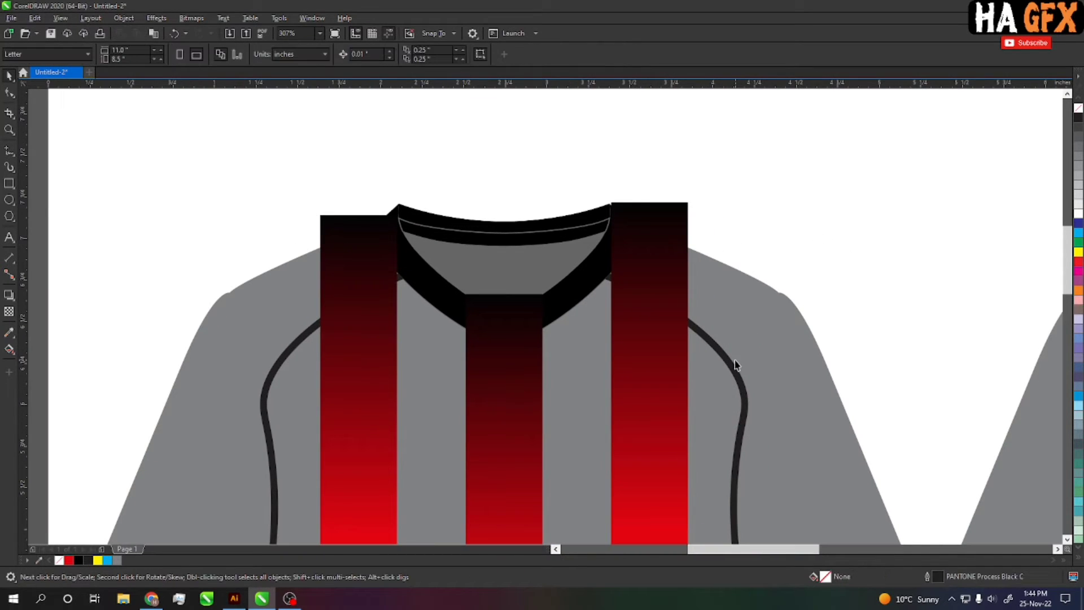
left_click(729, 366)
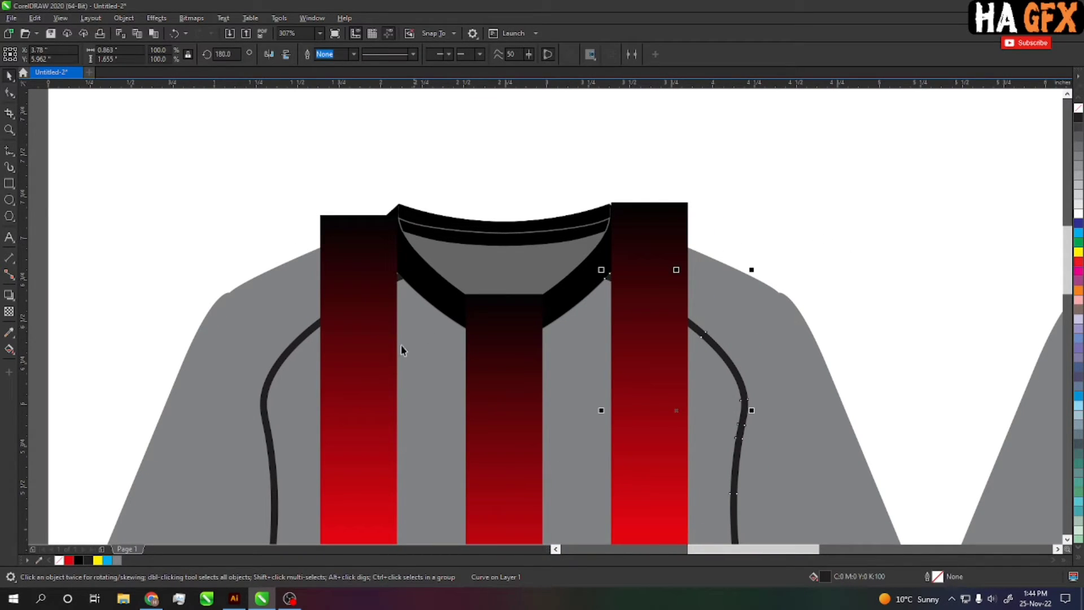
left_click(297, 344, "shift")
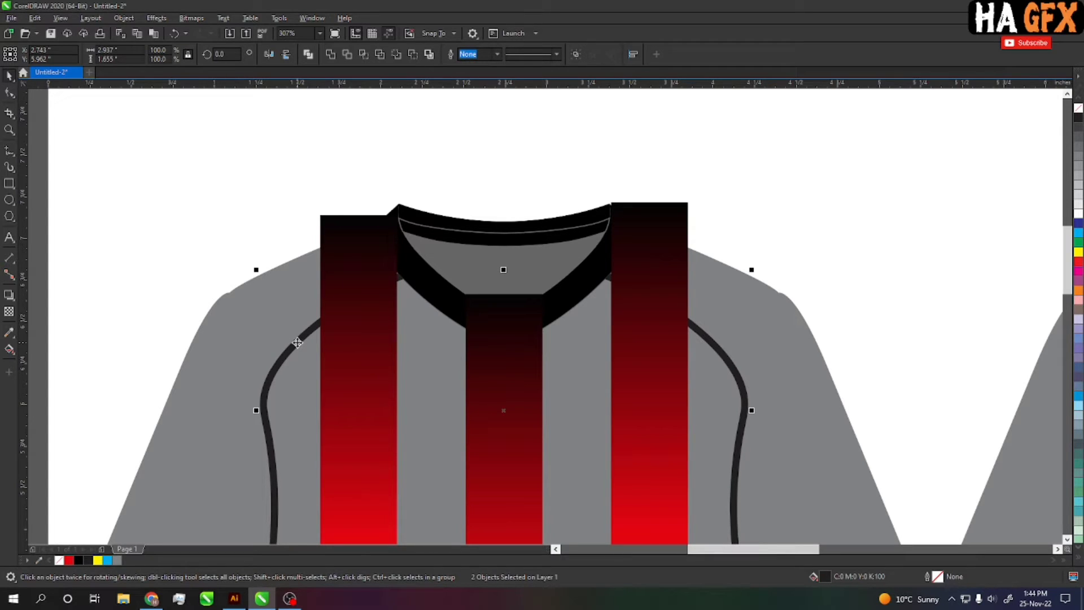
Reshape the right armhole curve into a cutting shape, trim the right stripe, then delete the shape.
left_click(783, 187)
double_click(714, 347)
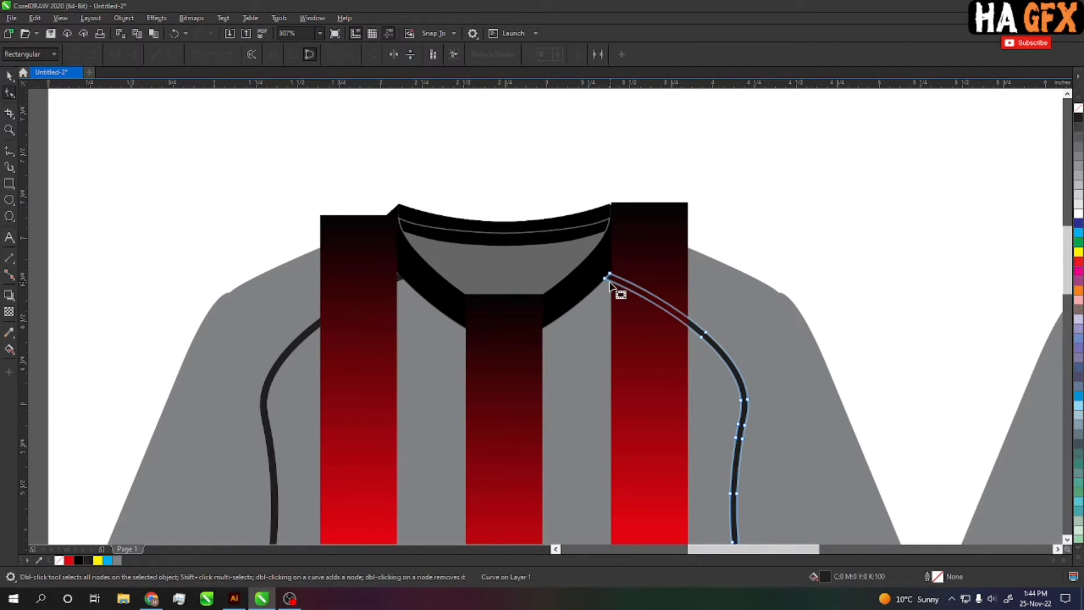
left_click_drag(608, 277, 584, 182)
left_click_drag(706, 333, 762, 186)
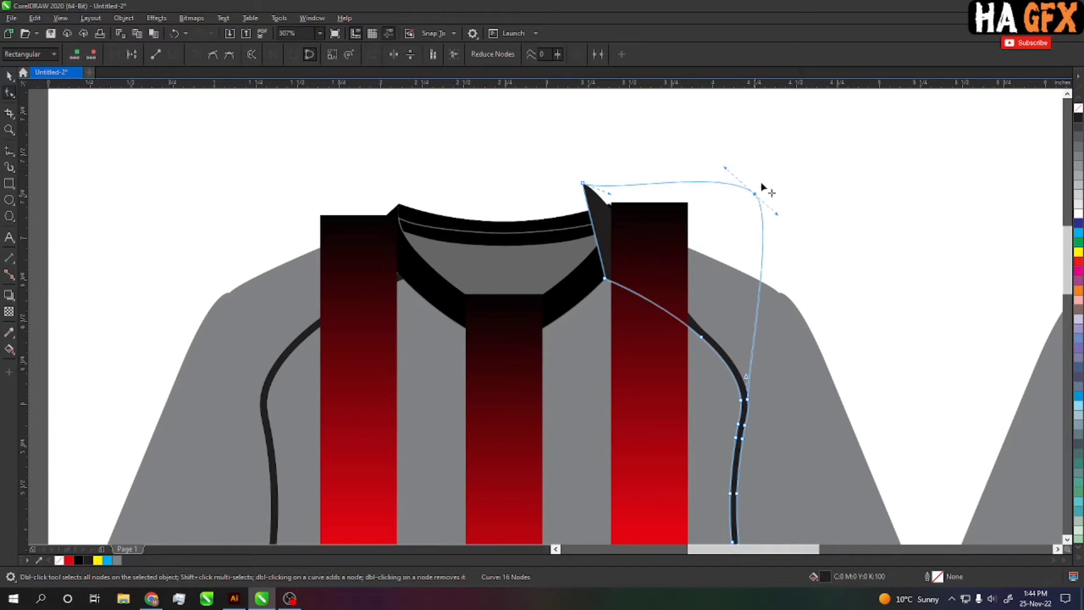
key("space")
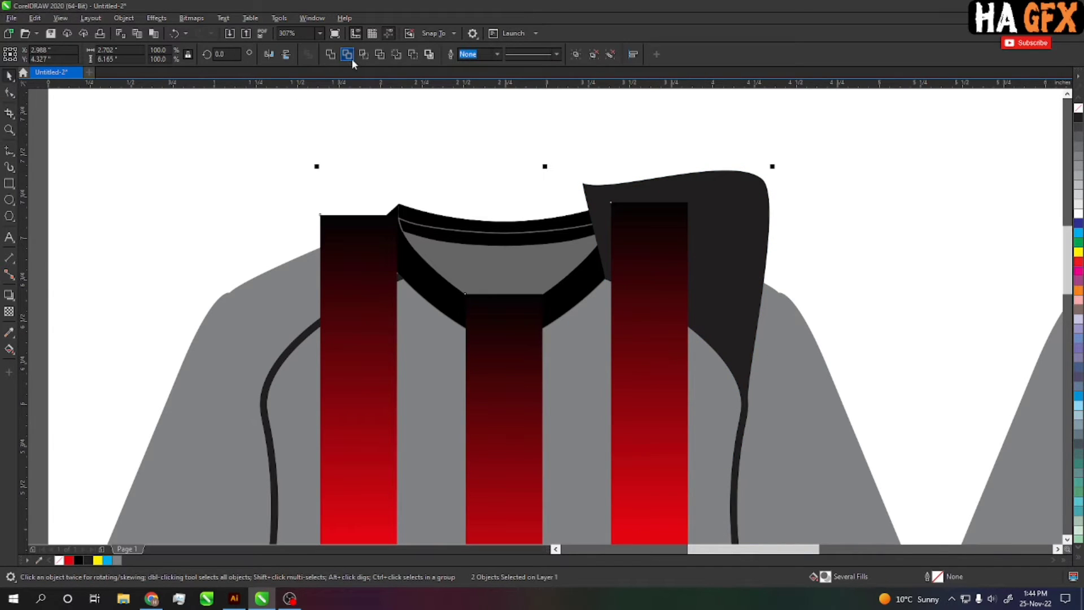
left_click(351, 59)
left_click(686, 212)
key("Delete")
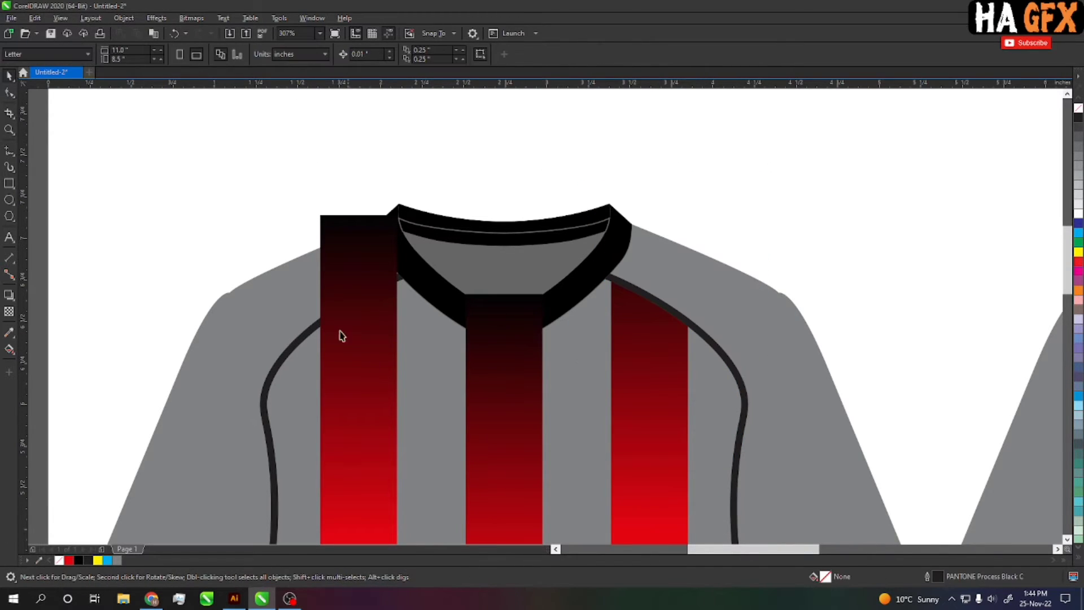
Reshape the left armhole curve into a cutting shape, trim the left stripe, then delete the shape.
left_click(308, 336)
key("F10")
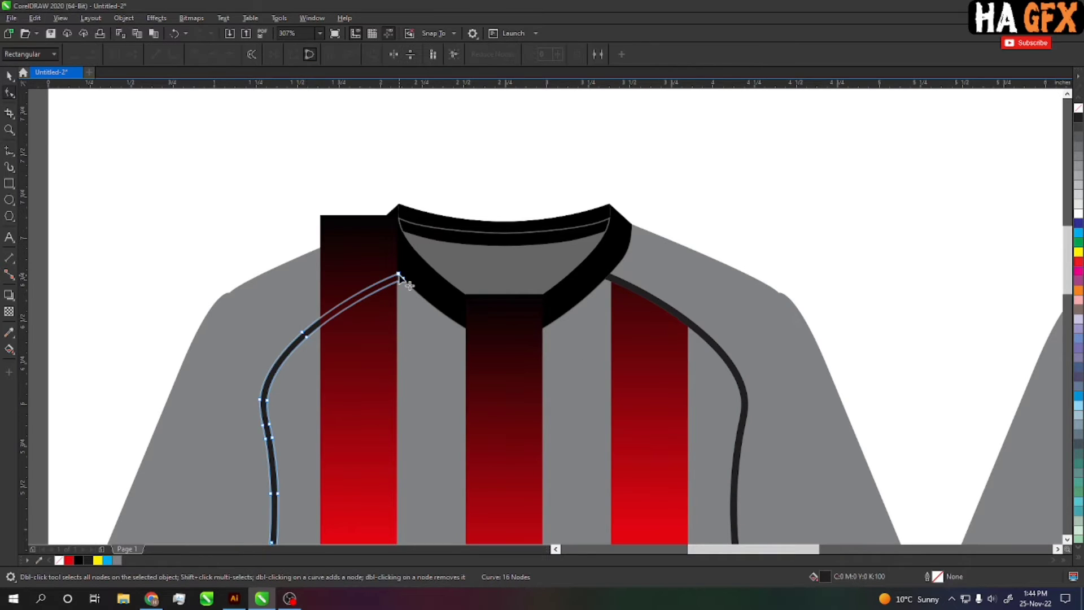
left_click_drag(399, 275, 395, 154)
left_click_drag(303, 334, 267, 198)
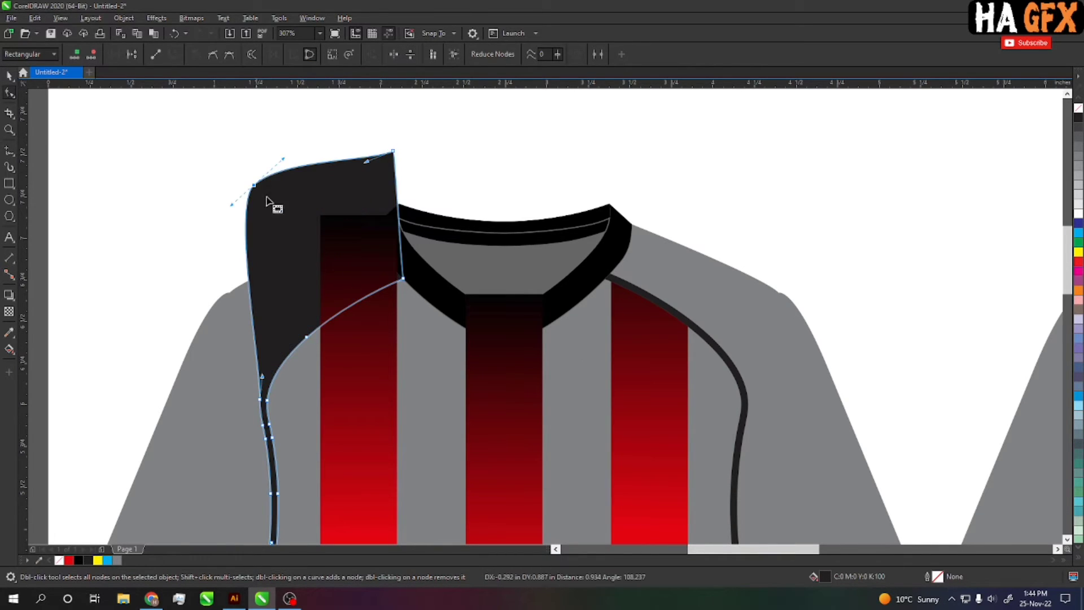
left_click_drag(398, 215, 472, 176)
key("space")
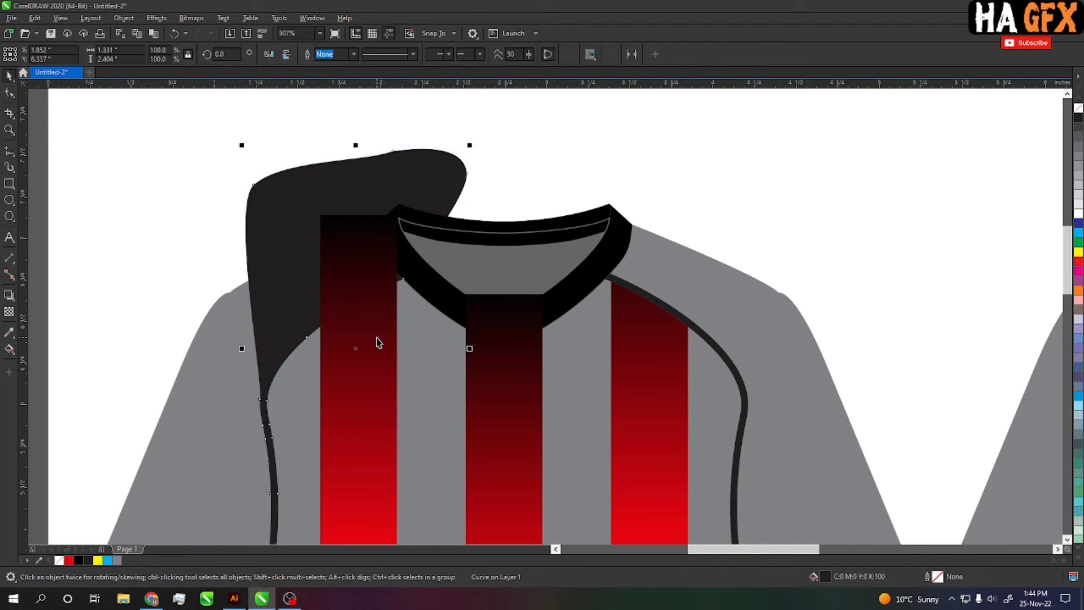
left_click(379, 342, "shift")
left_click(347, 58)
left_click(405, 161)
key("Delete")
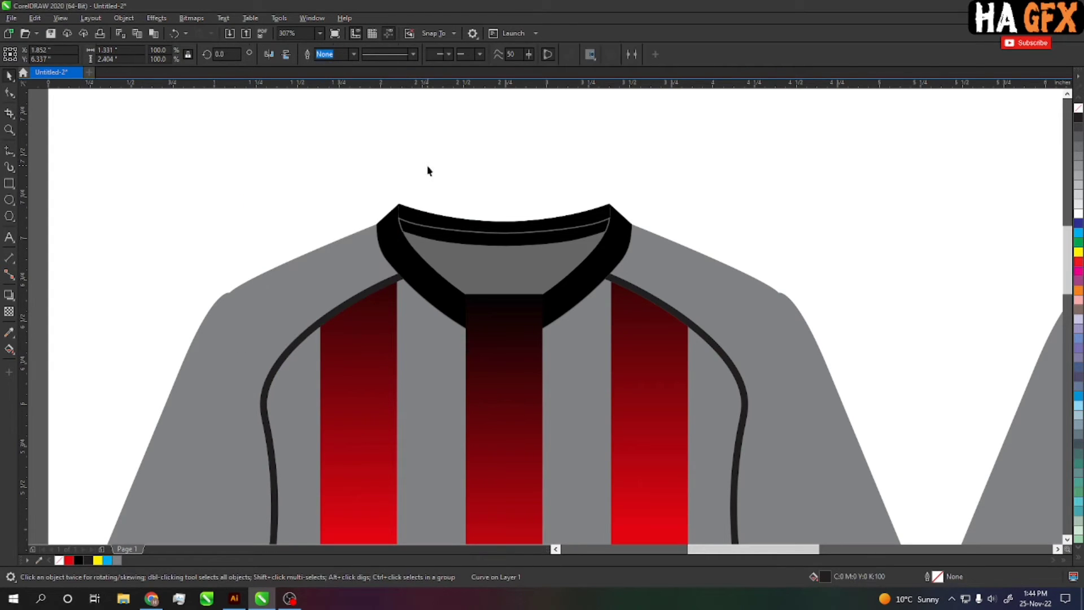
Reshape the collar piece's inner V into a shallow notch and select it with the centre stripe.
left_click(559, 309)
key("F10")
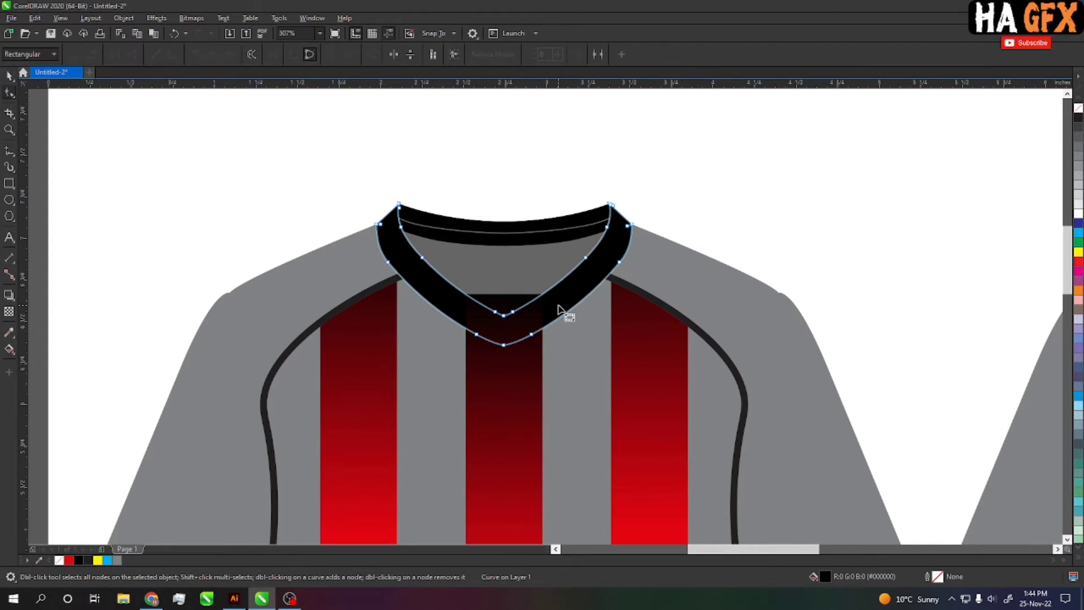
key("space")
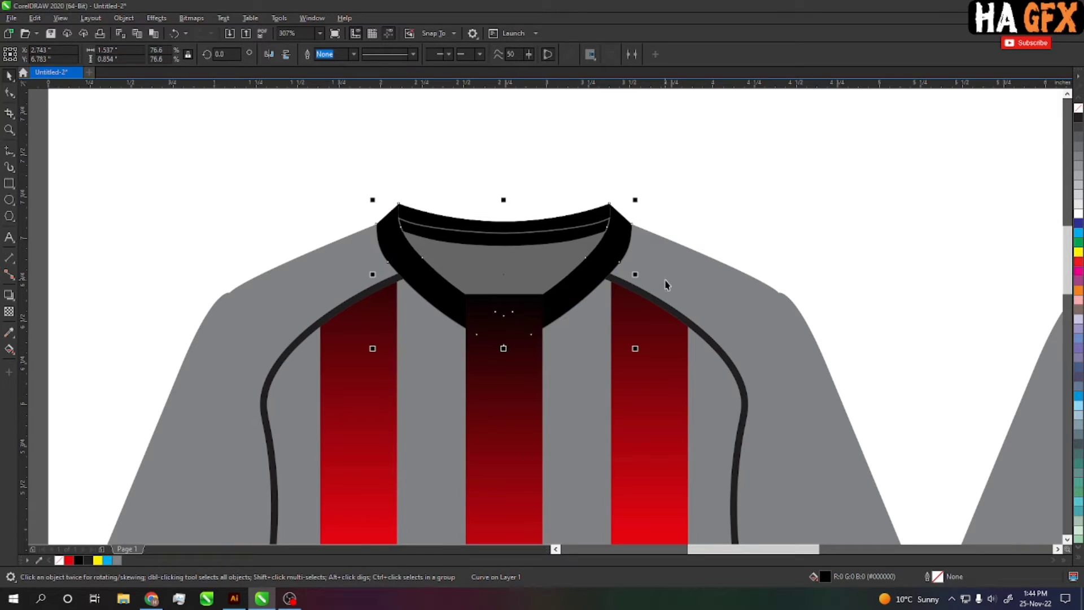
key("Escape")
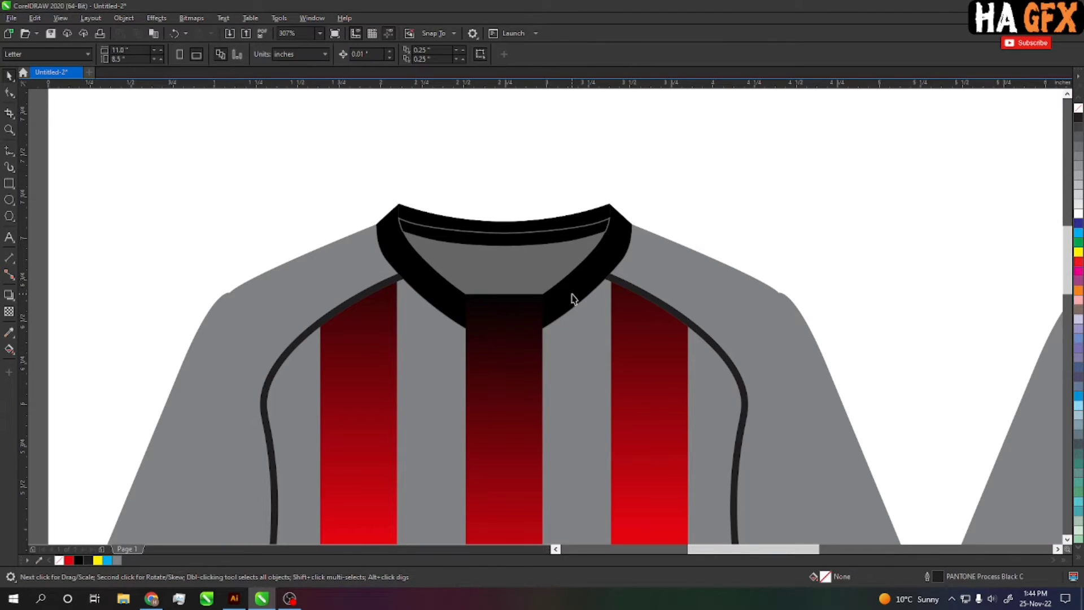
left_click(573, 298)
key("F10")
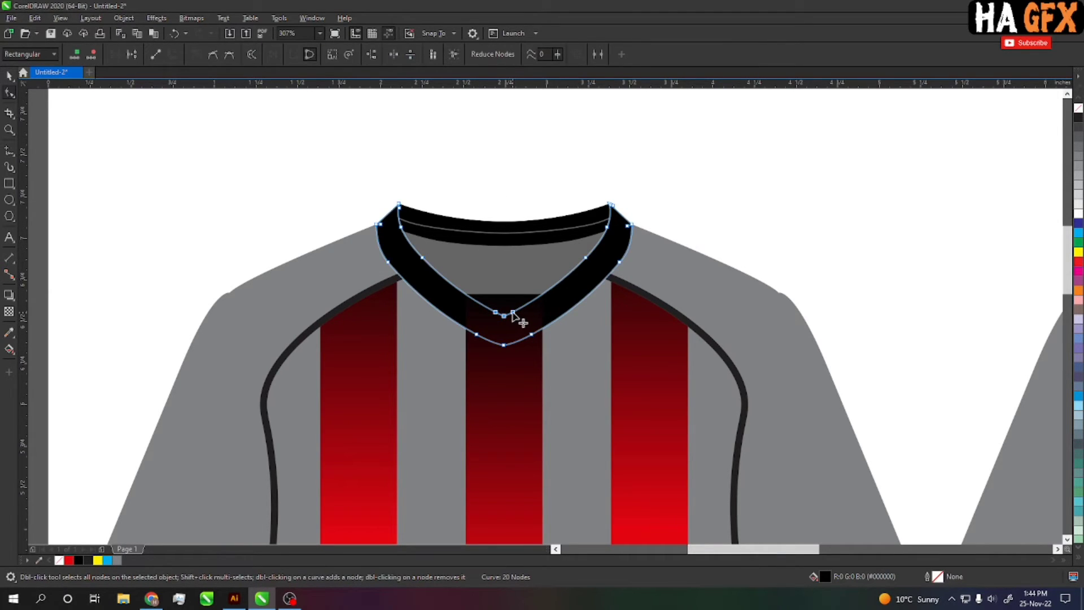
left_click_drag(513, 313, 508, 281)
key("space")
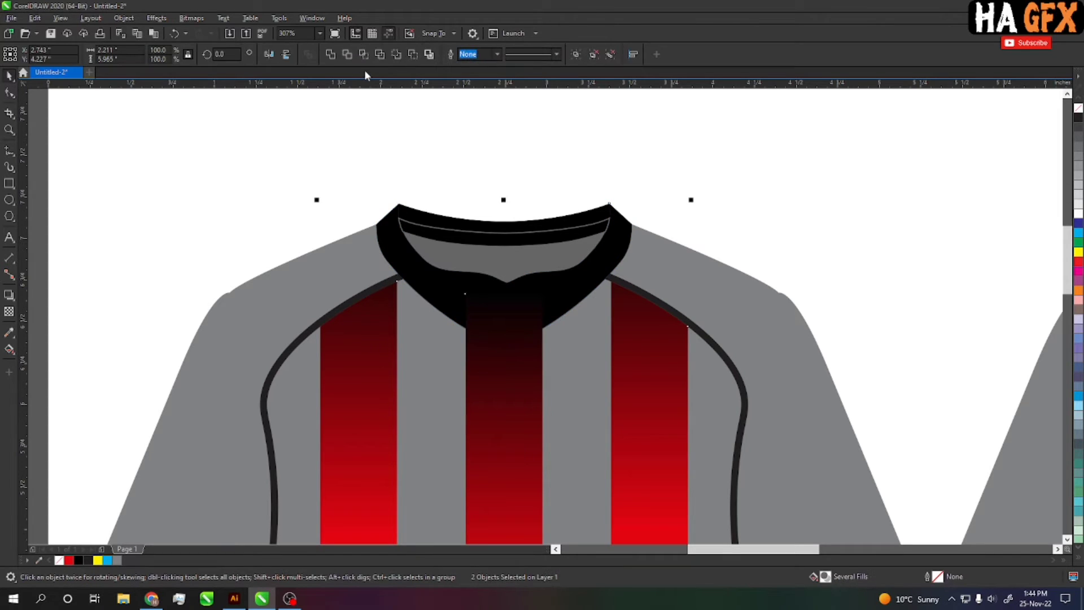
Trim the centre stripe's top with the notched collar piece, delete that piece, and zoom to page.
left_click(363, 54)
left_click(493, 195)
left_click(521, 297)
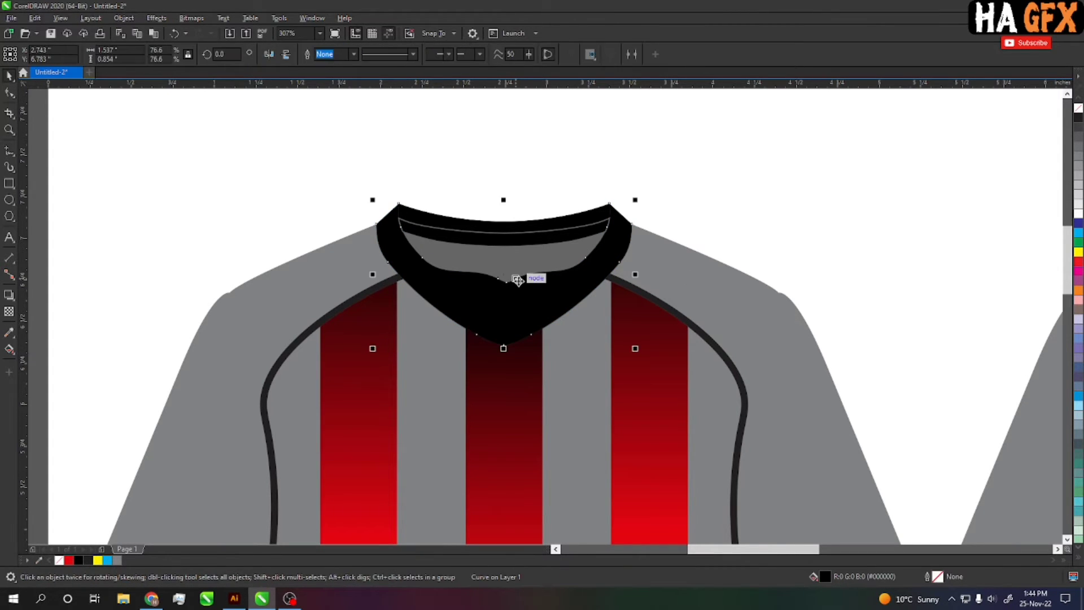
key("Delete")
key("shift+F4")
Zoom in on the front jersey's lower part and select the shirt body.
key("z")
left_click_drag(474, 202, 694, 483)
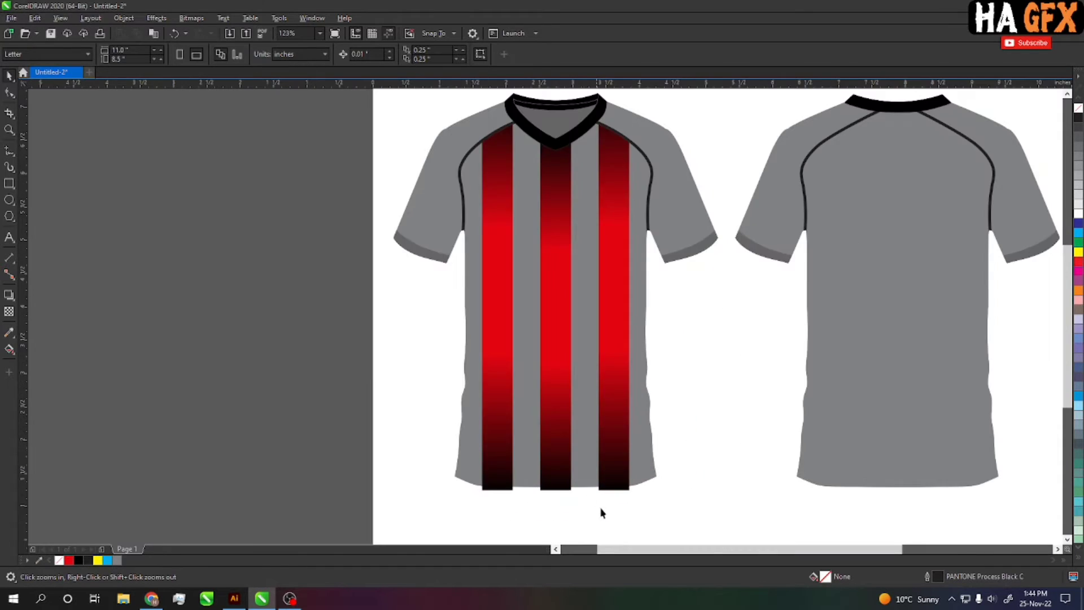
left_click(601, 512)
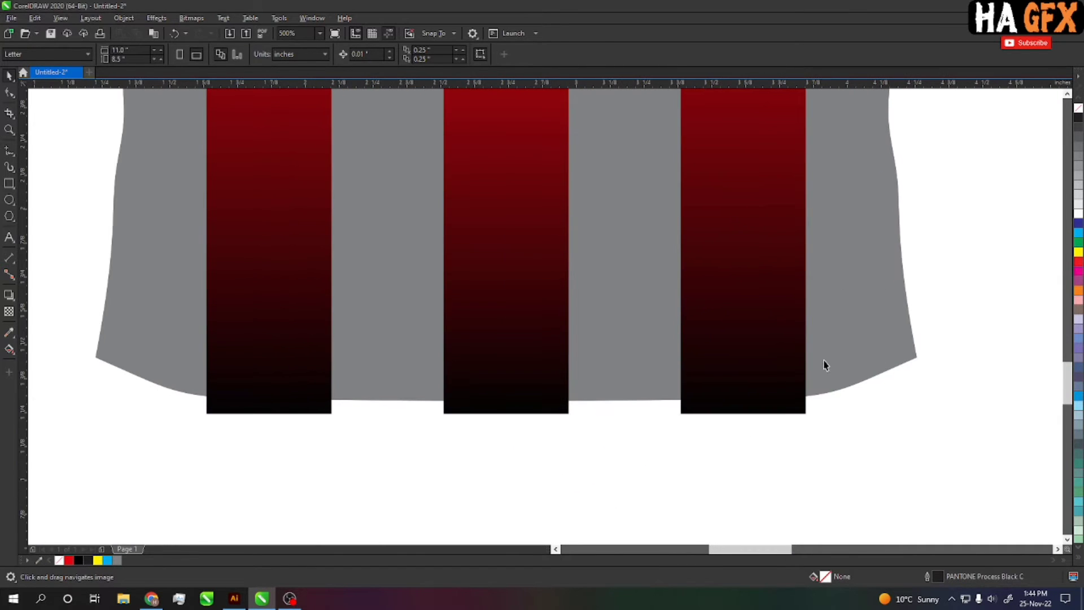
key("space")
left_click(823, 366)
scroll(743, 418, "down", 2)
Intersect the three-stripe group with the shirt body and delete the original stripes below the hem.
left_click(628, 412)
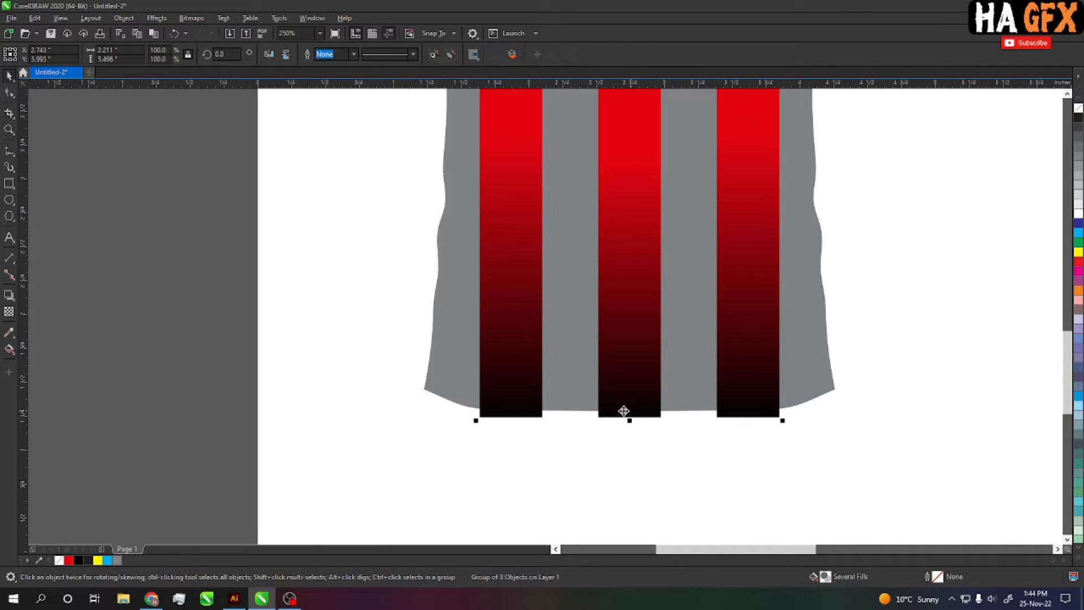
left_click_drag(628, 415, 590, 432)
key("ctrl+z")
scroll(802, 443, "up", 2)
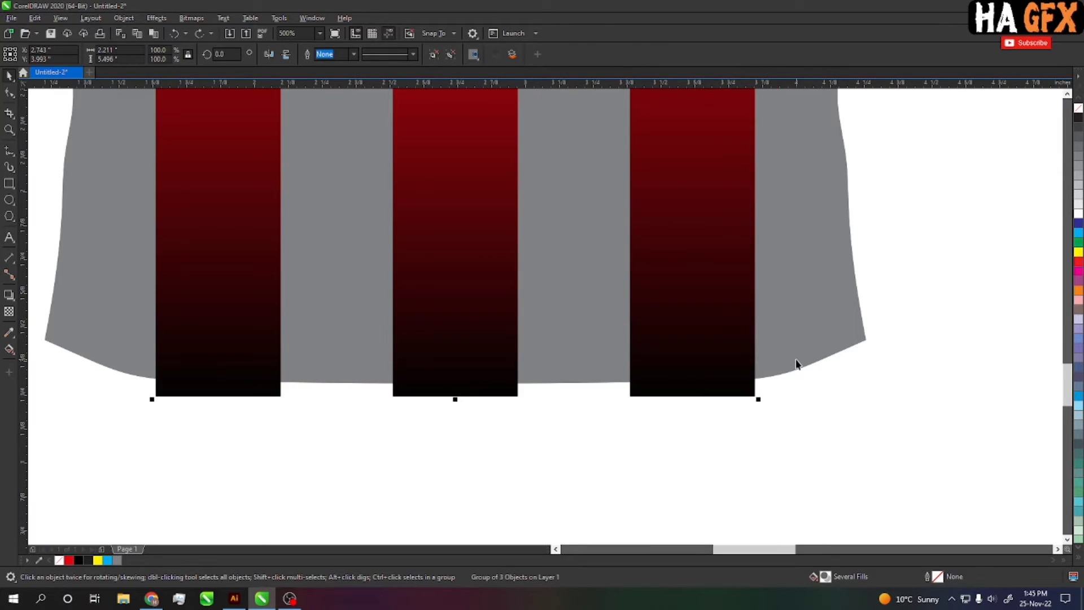
left_click(799, 363, "shift")
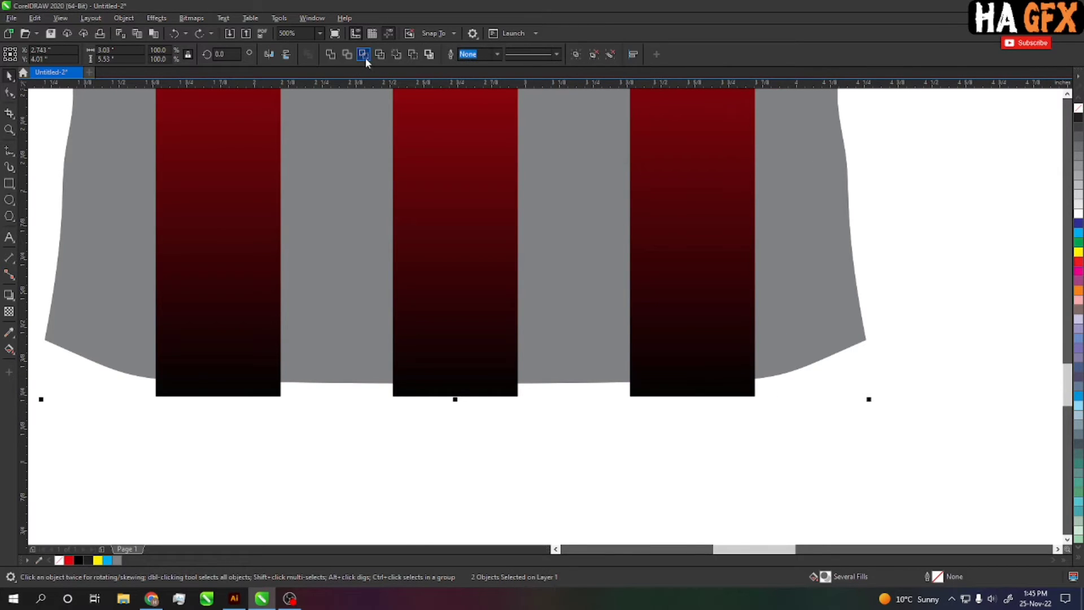
left_click(365, 58)
left_click(726, 450)
left_click(746, 394)
key("Delete")
scroll(685, 453, "down", 4)
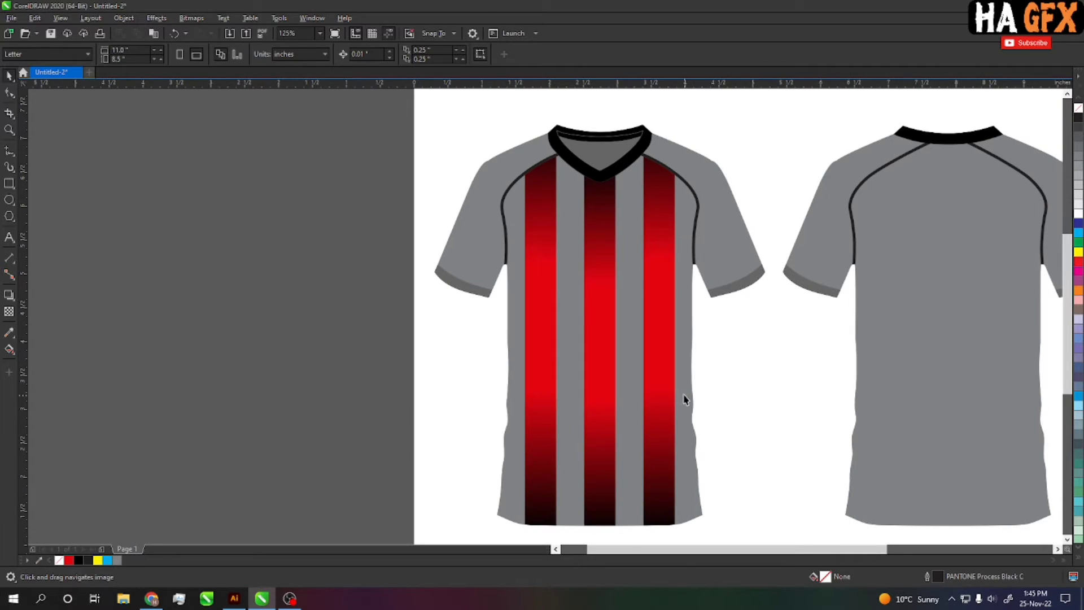
Fill the front shirt body red and bring up its Edit Fill settings.
left_click(692, 398)
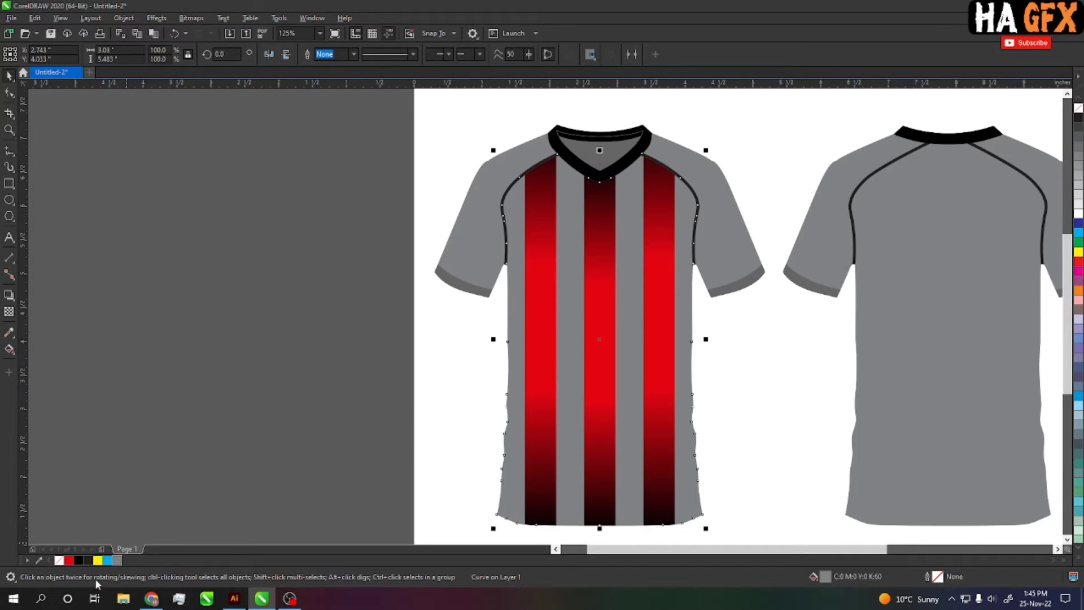
left_click(69, 560)
left_click_drag(751, 404, 716, 404)
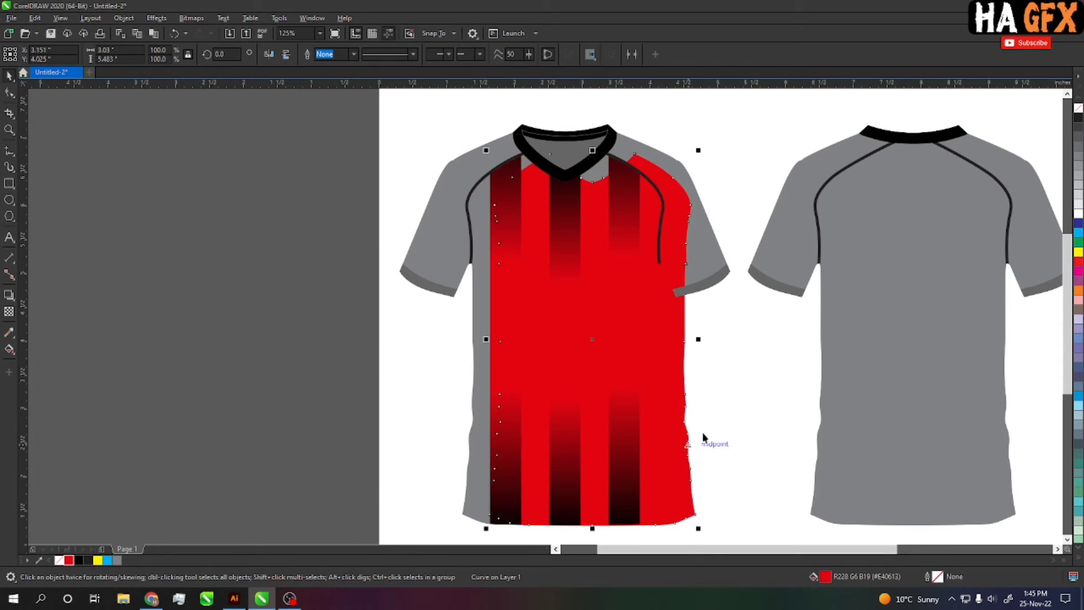
key("ctrl+z")
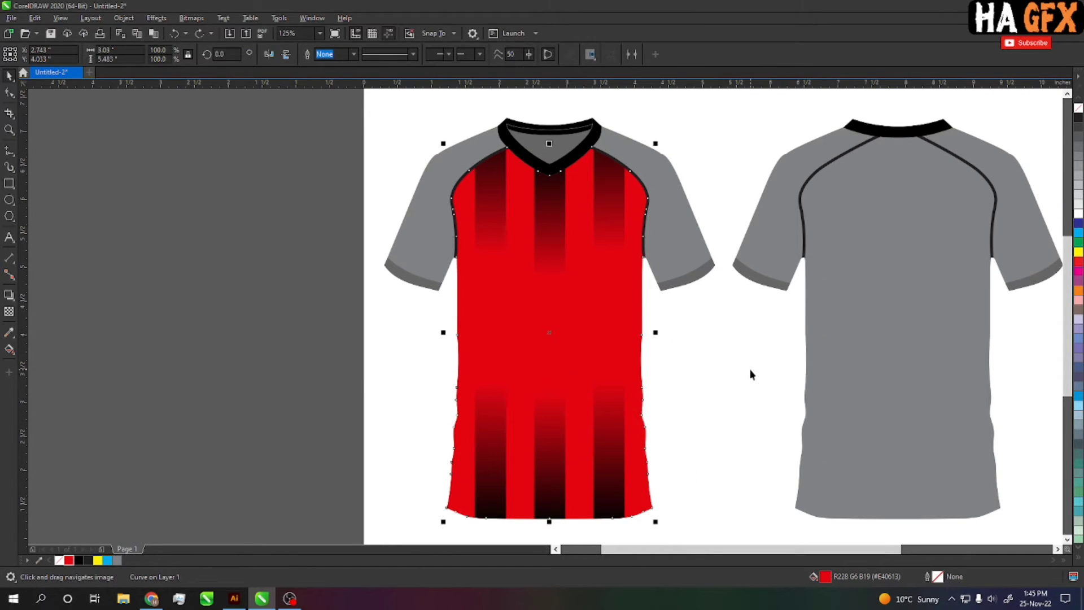
key("F11")
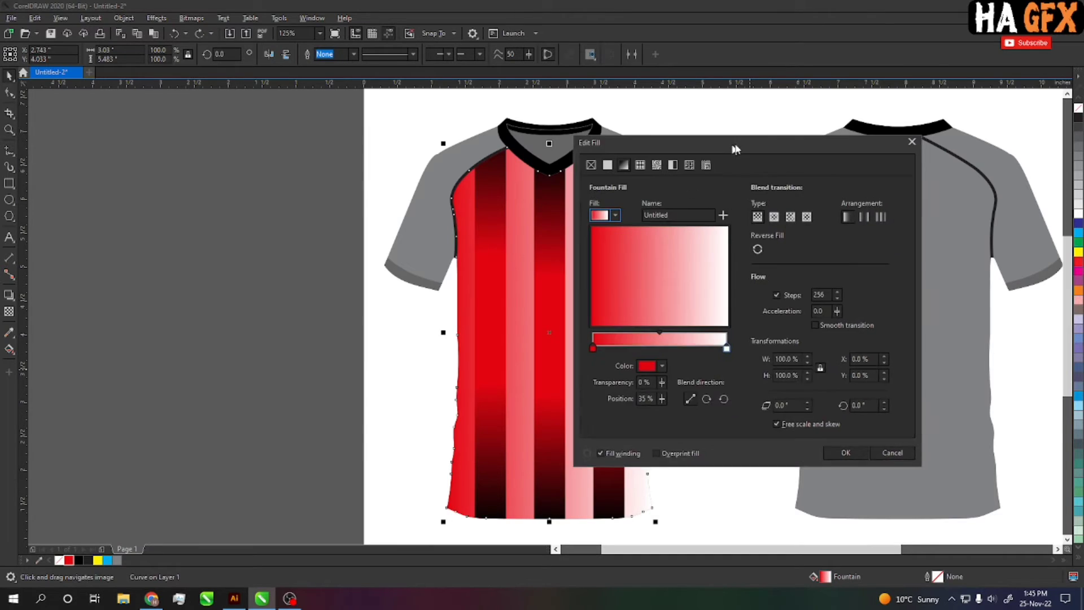
Rotate the fountain fill to 90° and change its white end node to red.
left_click_drag(500, 139, 754, 141)
left_click(910, 400)
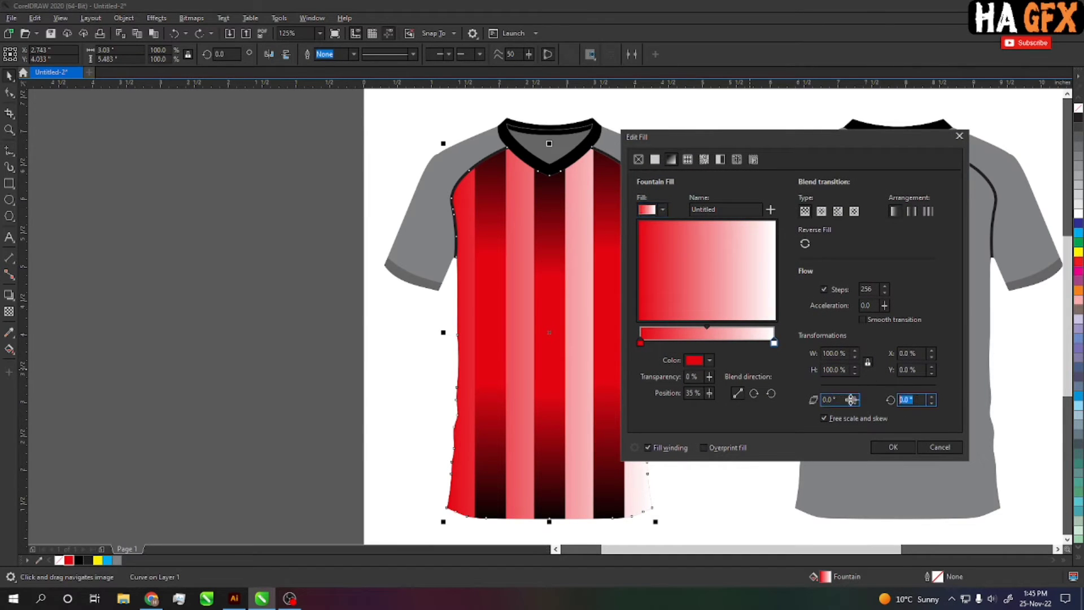
type("90")
key("Tab")
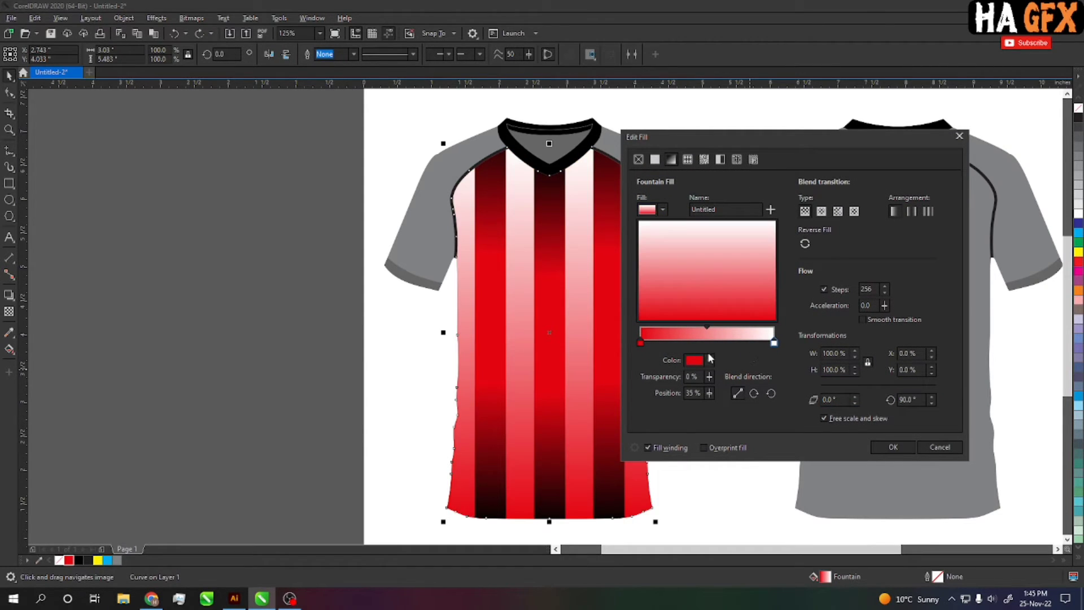
left_click(772, 343)
left_click(710, 361)
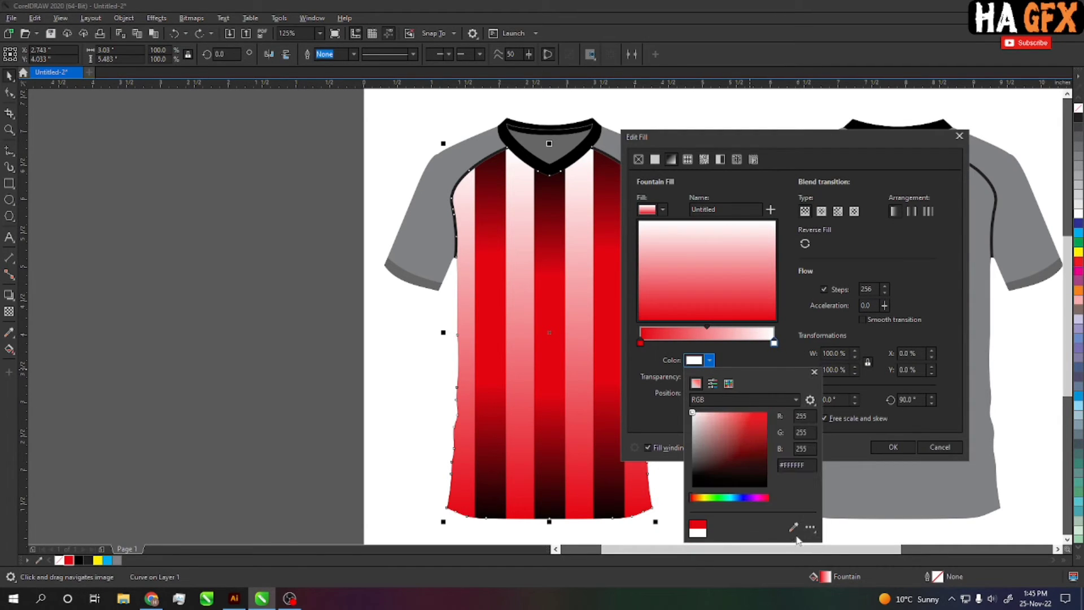
left_click(68, 560)
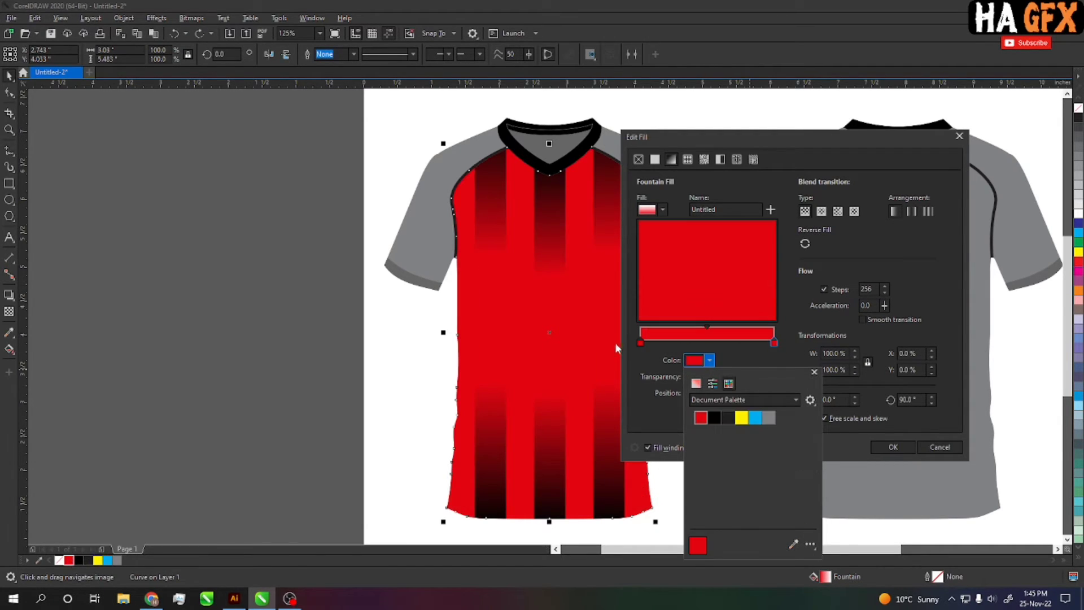
left_click(639, 343)
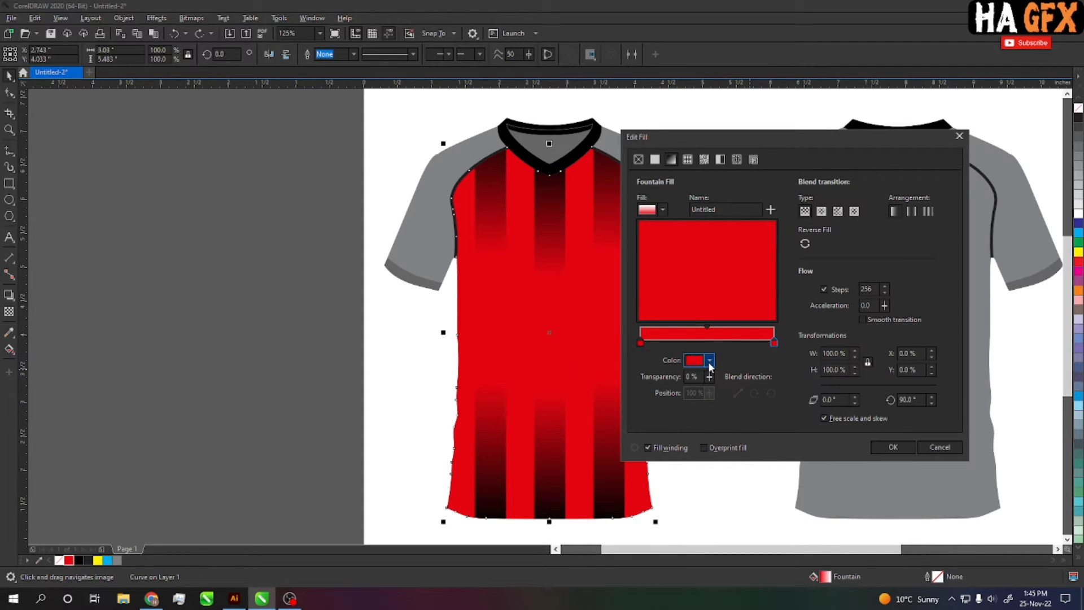
Add a black middle node, shift both blend midpoints, and apply the red-black-red fill.
double_click(709, 341)
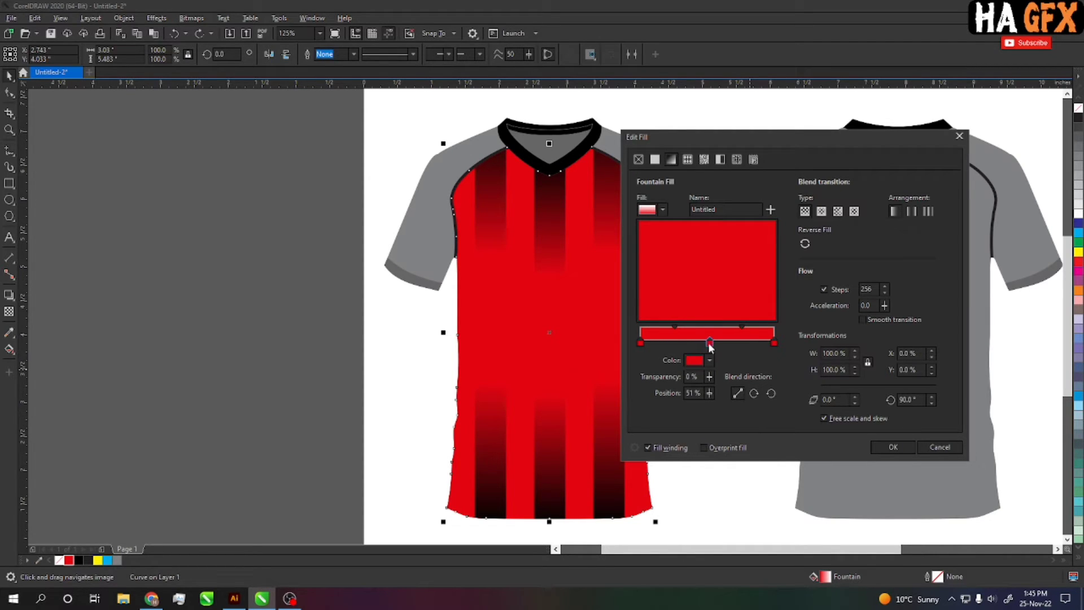
left_click(710, 361)
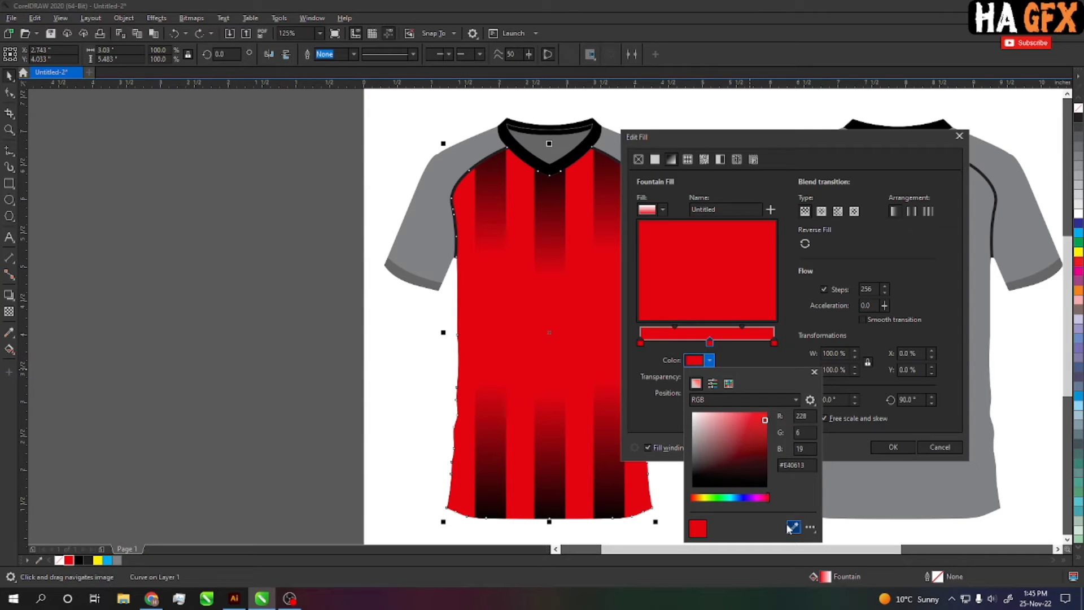
left_click_drag(716, 484, 667, 501)
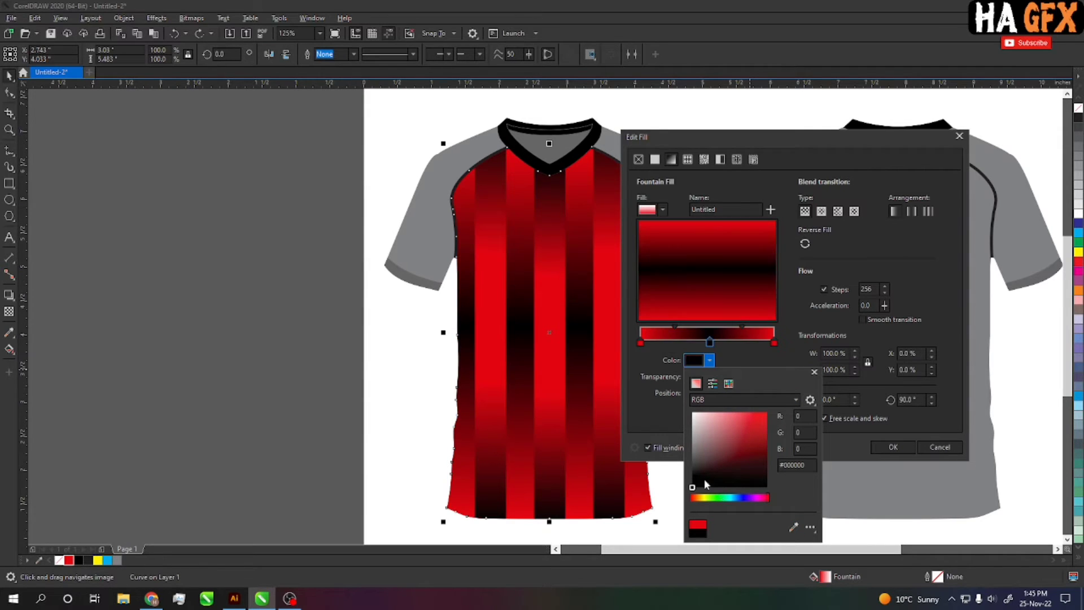
left_click(757, 365)
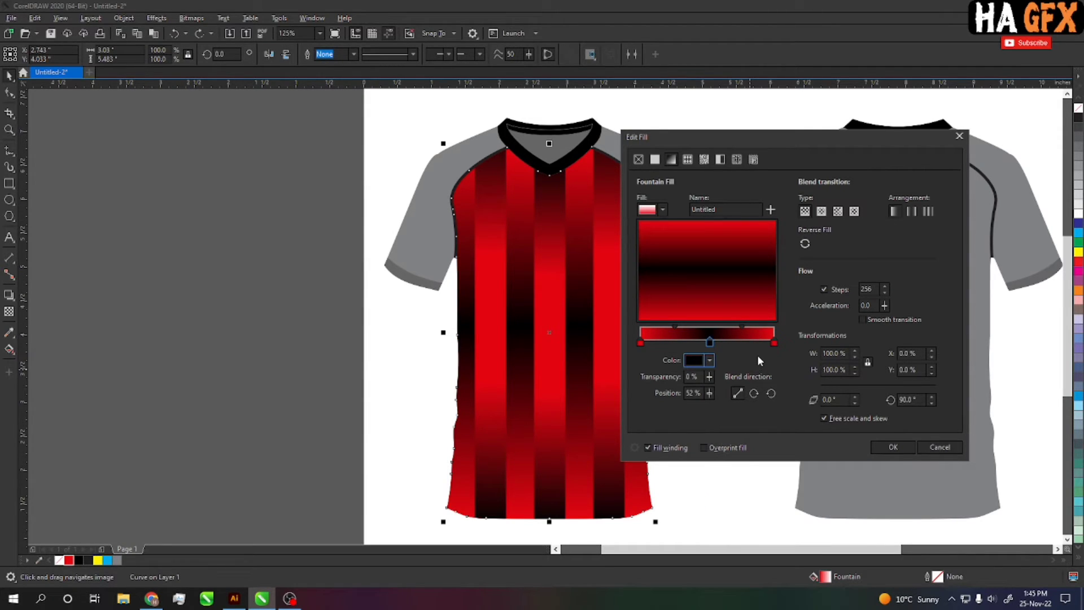
left_click(709, 342)
left_click_drag(742, 328, 752, 329)
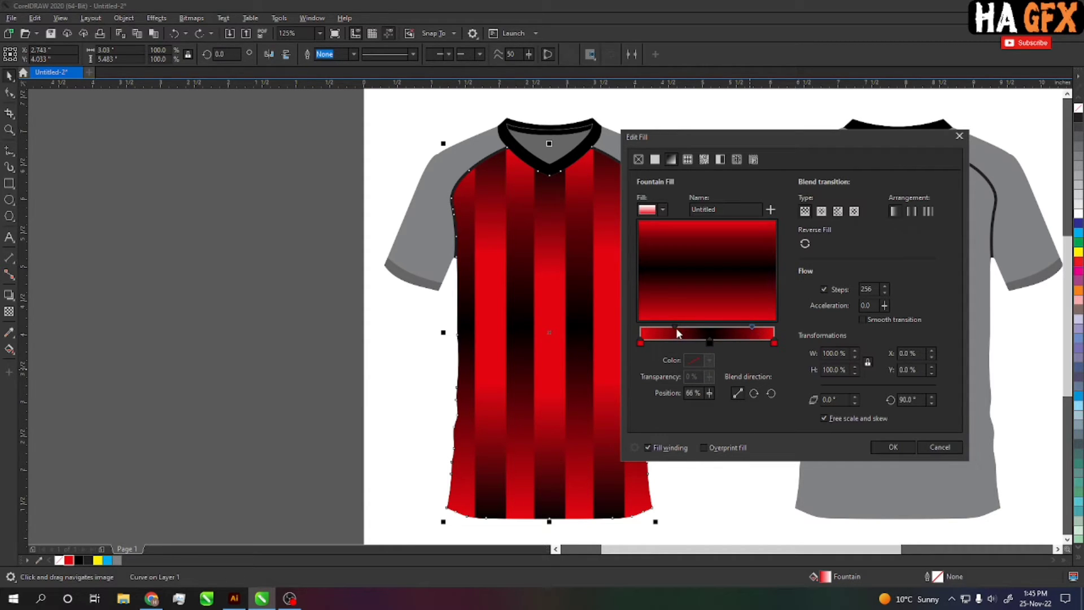
left_click_drag(675, 328, 664, 327)
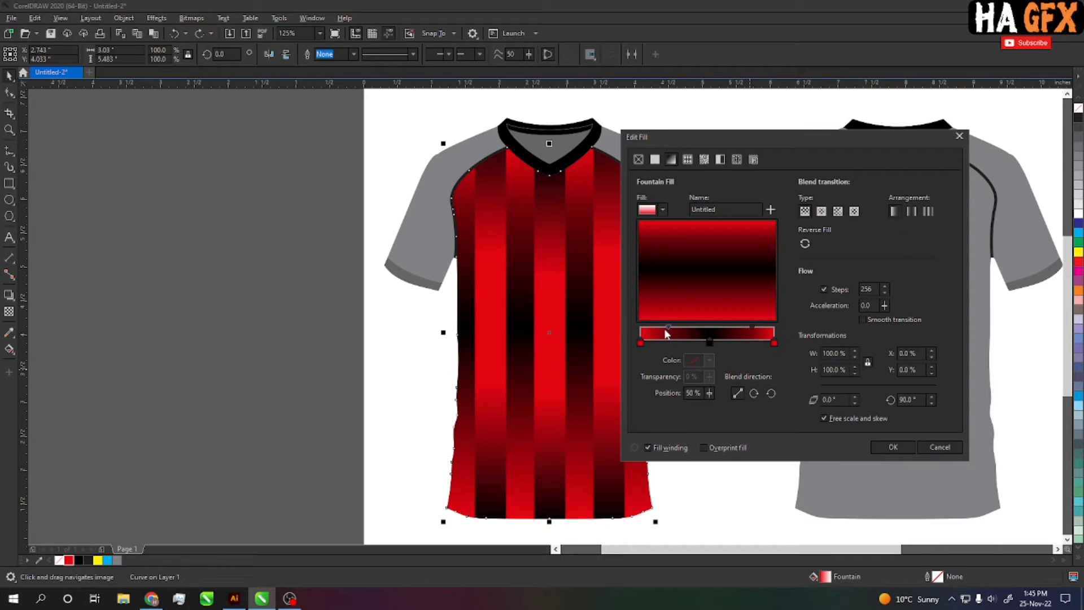
left_click(749, 327)
left_click(892, 446)
Fill the front jersey's grey sleeves shape with black.
left_click(709, 436)
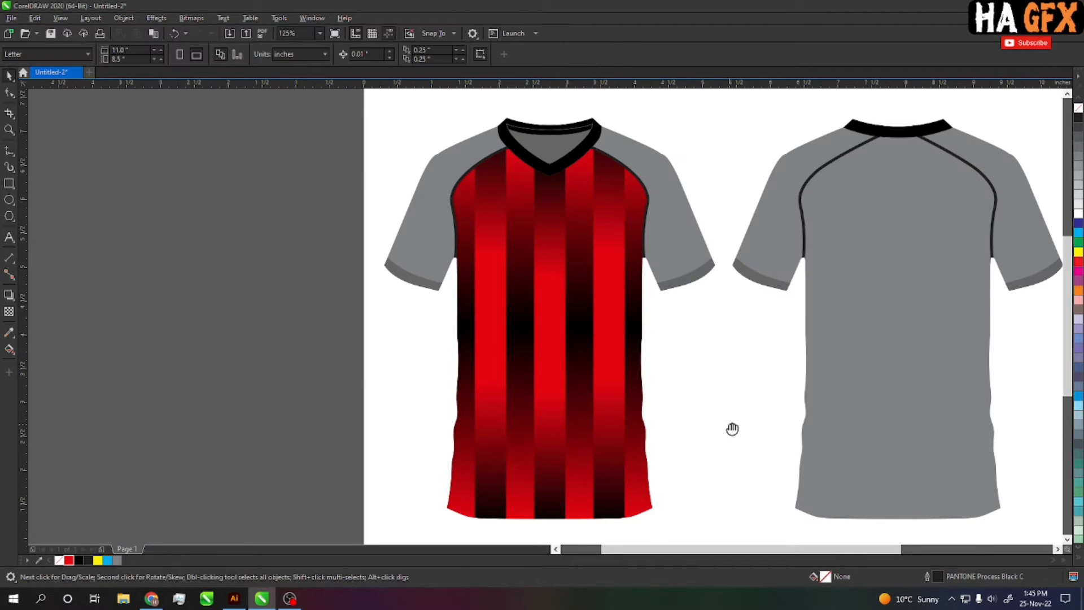
left_click_drag(730, 428, 713, 432)
scroll(705, 406, "up", 1)
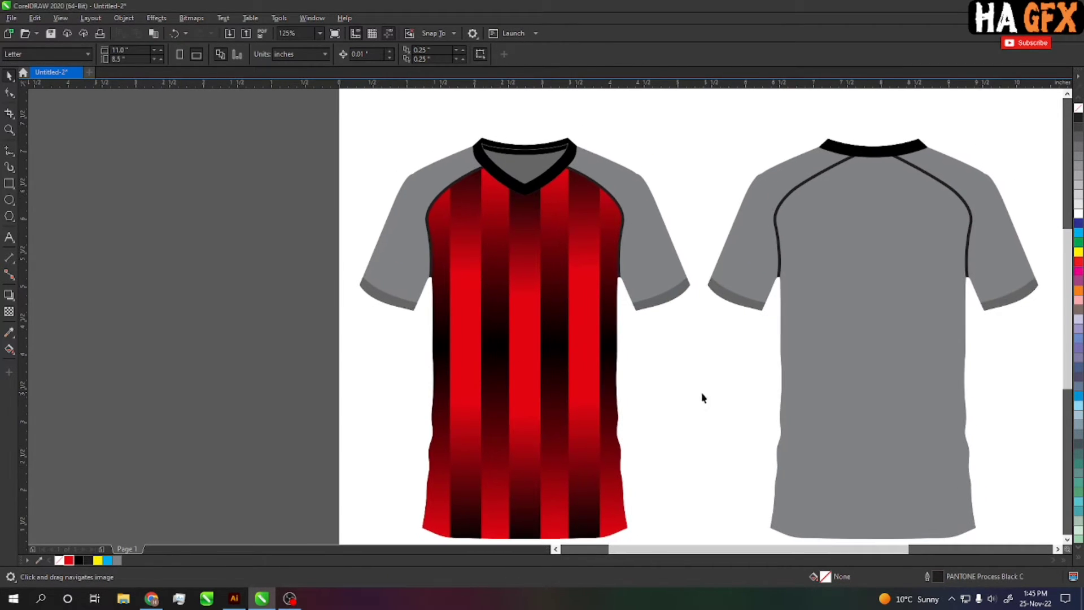
scroll(419, 192, "up", 2)
scroll(441, 234, "down", 1)
left_click(442, 236)
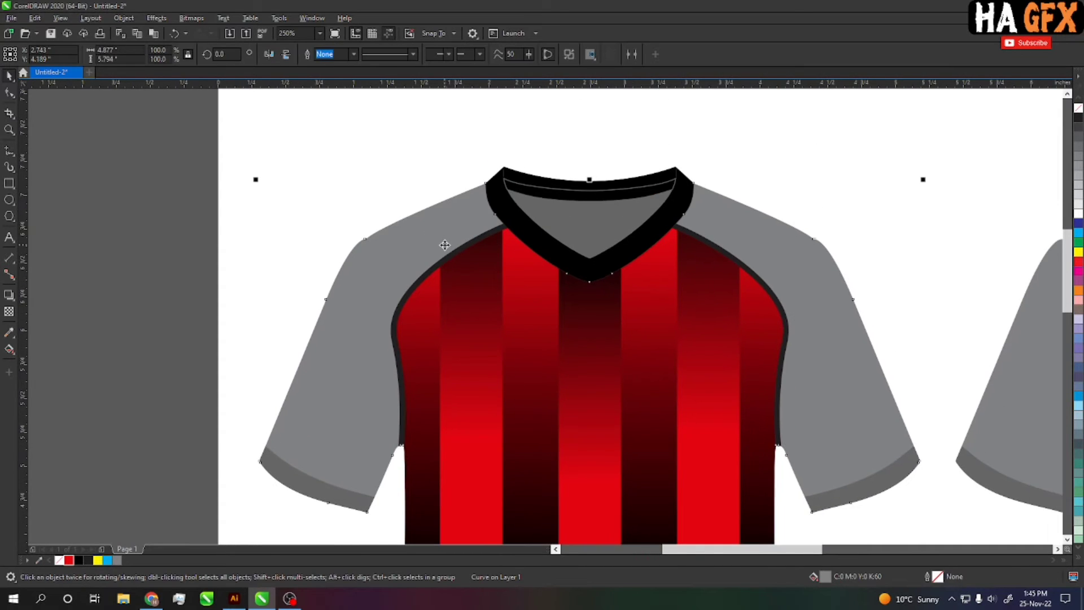
scroll(428, 241, "down", 1)
scroll(585, 360, "up", 2)
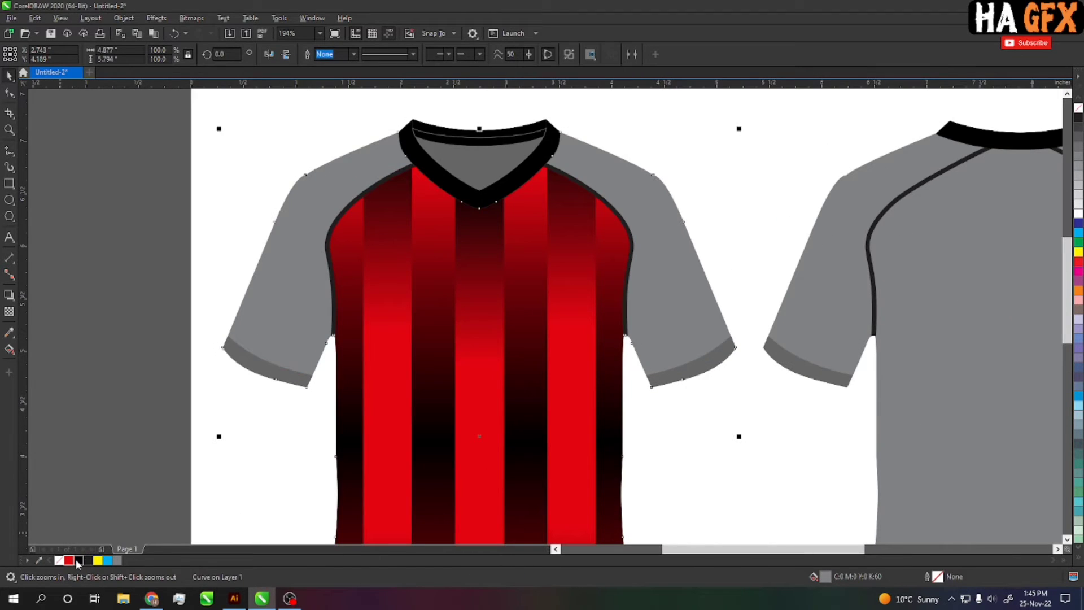
left_click(78, 560)
Select both sleeve cuffs and fill them red.
scroll(653, 426, "right", 2)
left_click(622, 372)
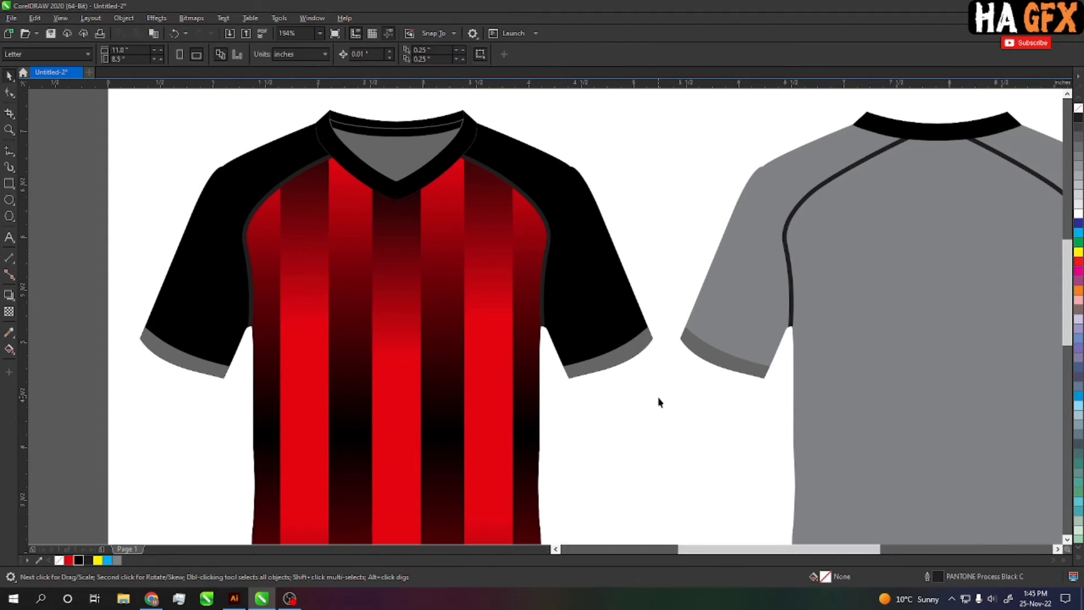
scroll(659, 402, "down", 3)
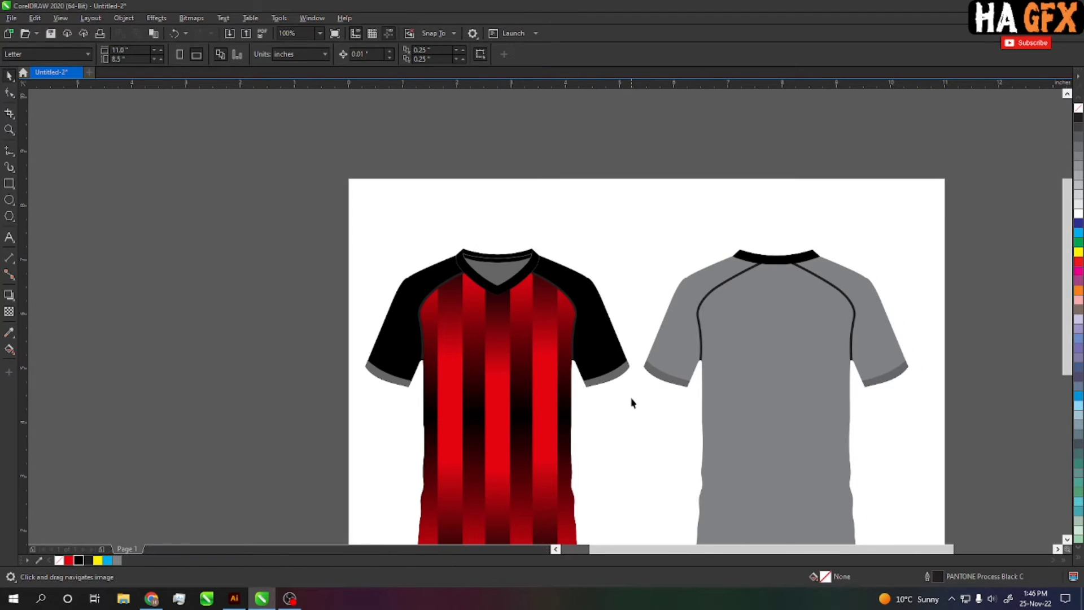
left_click_drag(632, 342, 574, 404)
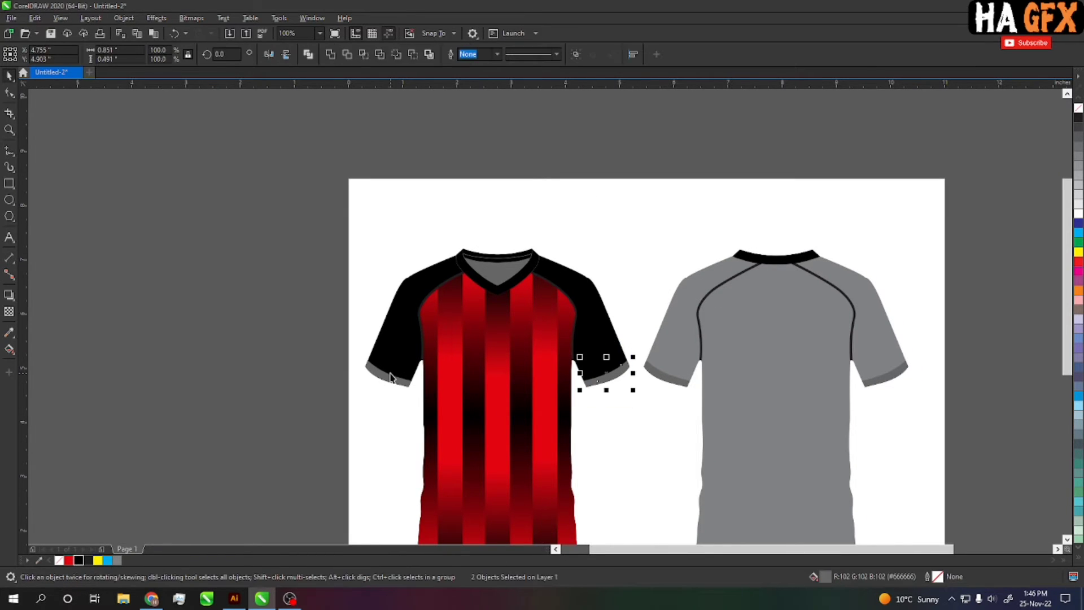
mouse_move(348, 350)
left_mouse_down()
mouse_move(380, 389)
mouse_move(416, 406)
left_mouse_up()
scroll(410, 408, "up", 2)
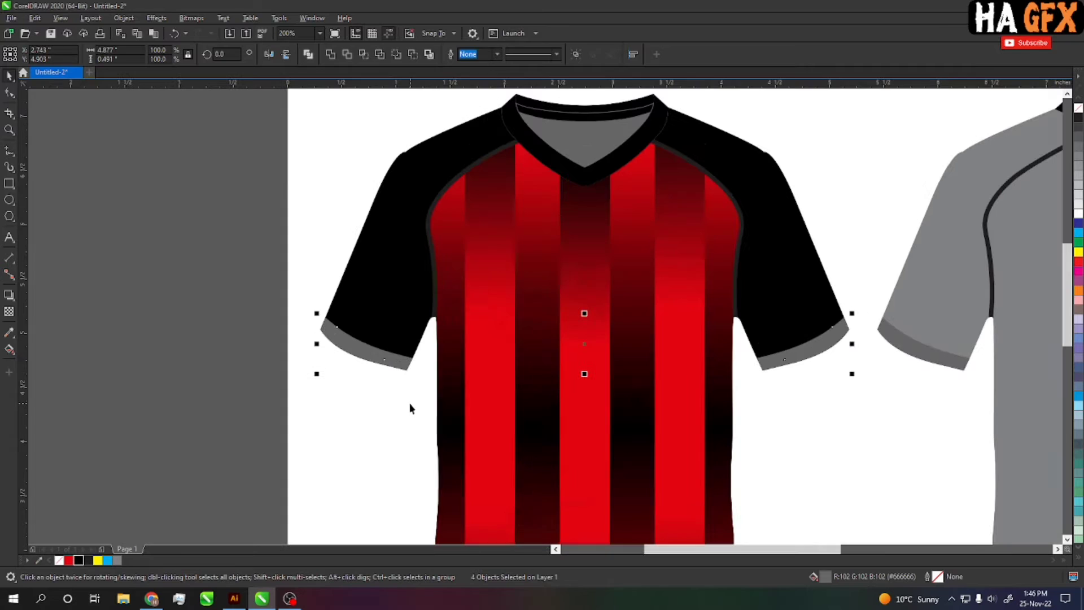
left_click(68, 560)
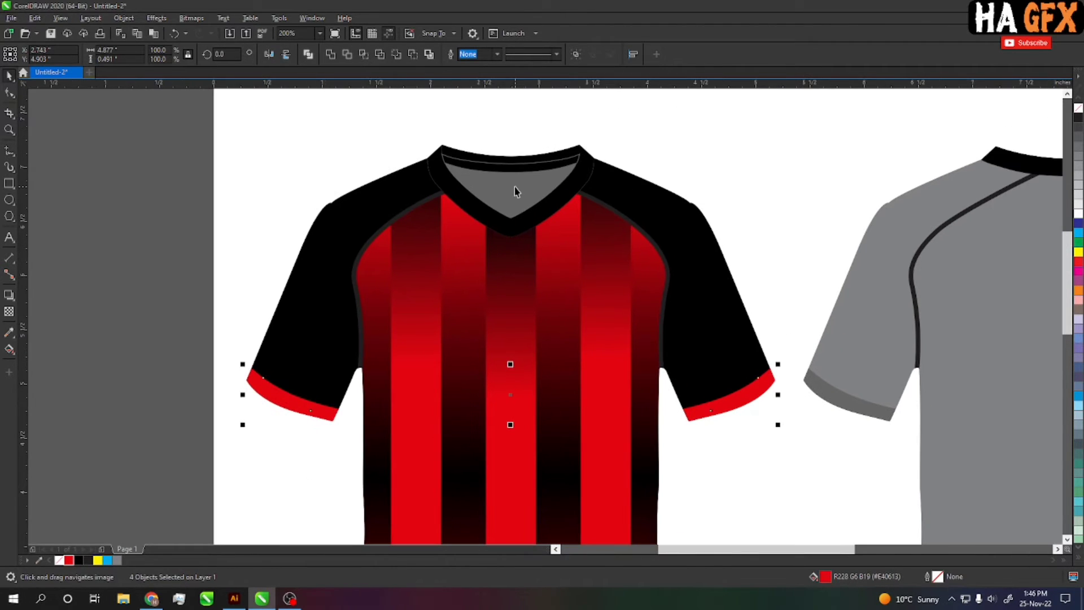
Fill the grey inner collar with red.
left_click(514, 191)
left_click(68, 560)
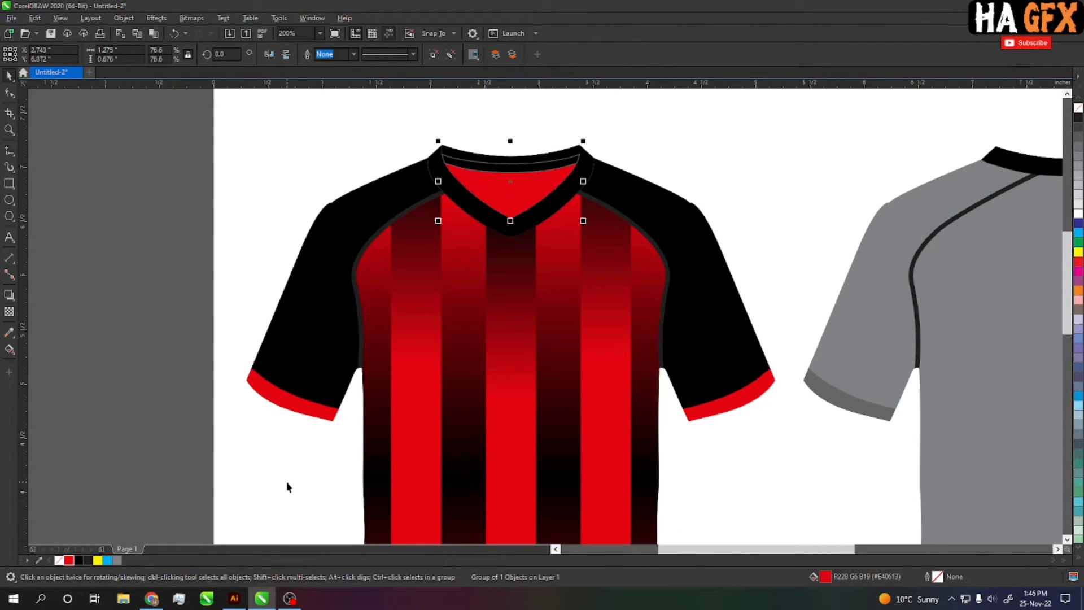
left_click(303, 480)
scroll(576, 295, "down", 3)
scroll(530, 338, "up", 1)
Drop a copy of the whole front jersey beside the page.
key("z")
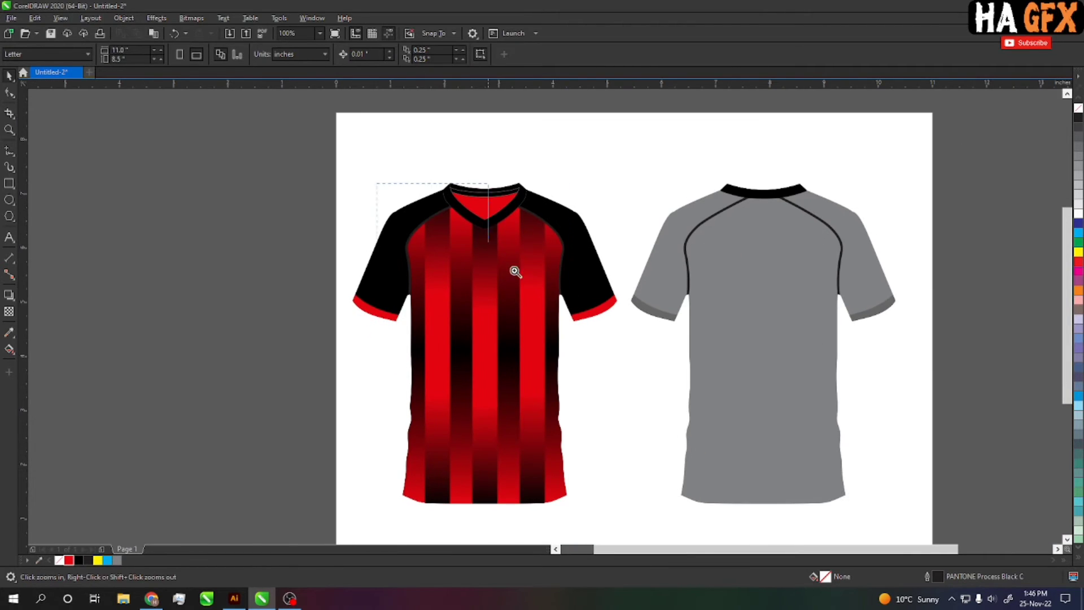
left_click_drag(380, 188, 598, 302)
scroll(553, 180, "down", 2)
scroll(540, 291, "down", 1)
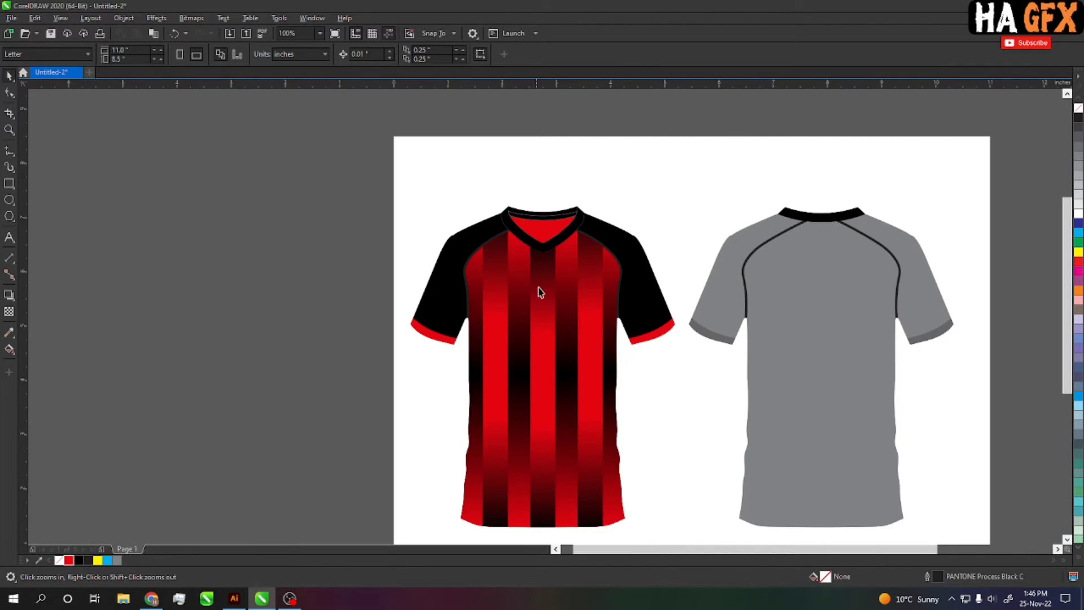
scroll(564, 303, "down", 1)
scroll(564, 484, "up", 1)
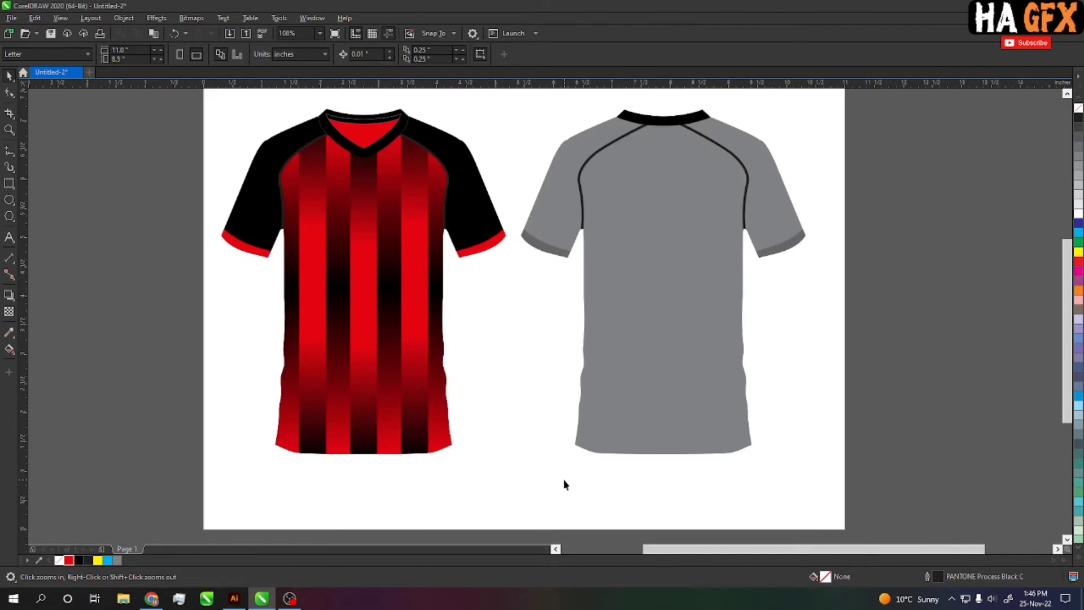
left_click_drag(542, 499, 347, 460)
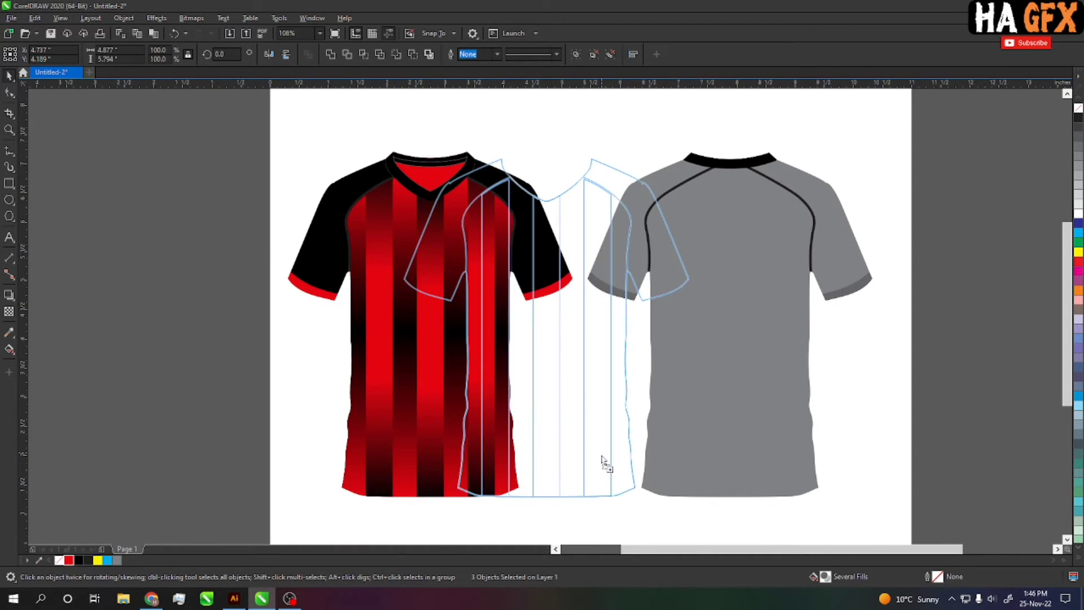
left_click_drag(485, 453, 602, 452)
scroll(405, 450, "right", 3)
left_click_drag(405, 450, 835, 454)
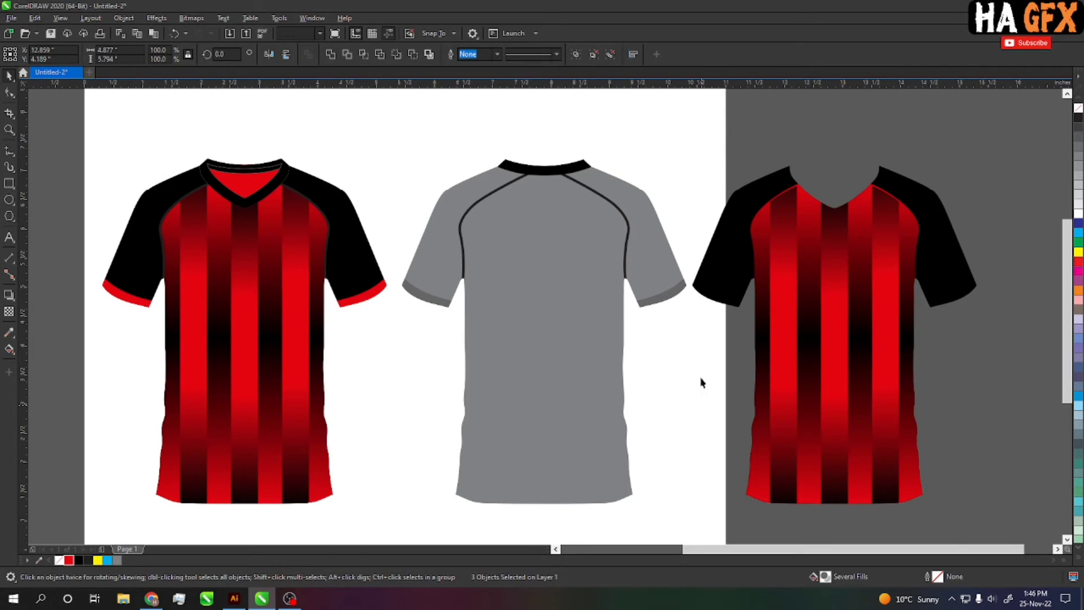
Delete the copy's black sleeves and centre its striped body over the grey back jersey.
left_click(727, 293)
key("Delete")
left_click_drag(733, 159, 960, 497)
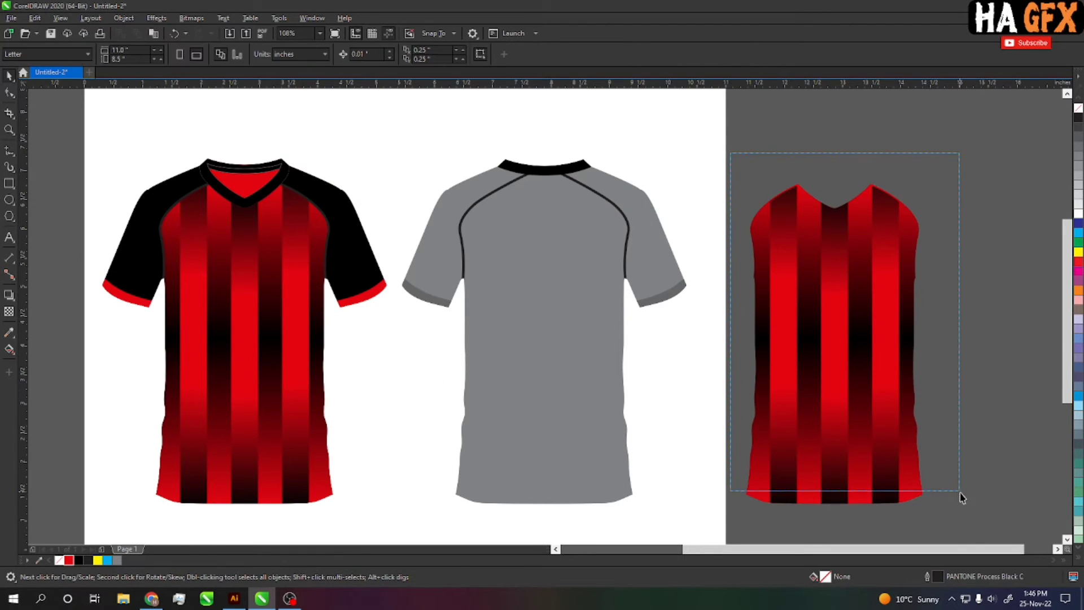
scroll(960, 497, "down", 1)
left_click_drag(816, 460, 543, 464)
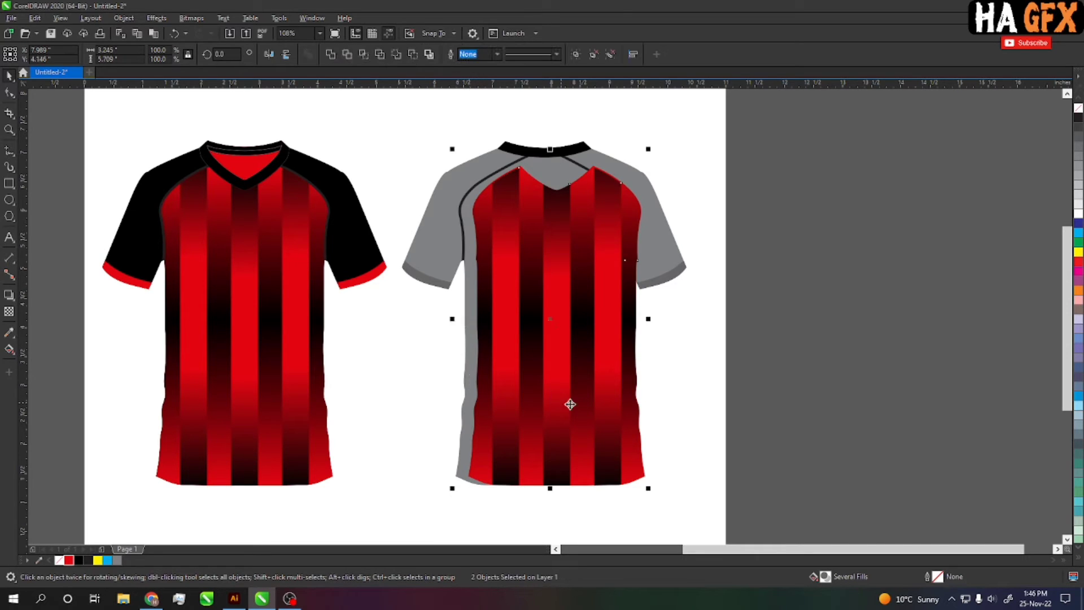
key("c")
left_click(698, 395)
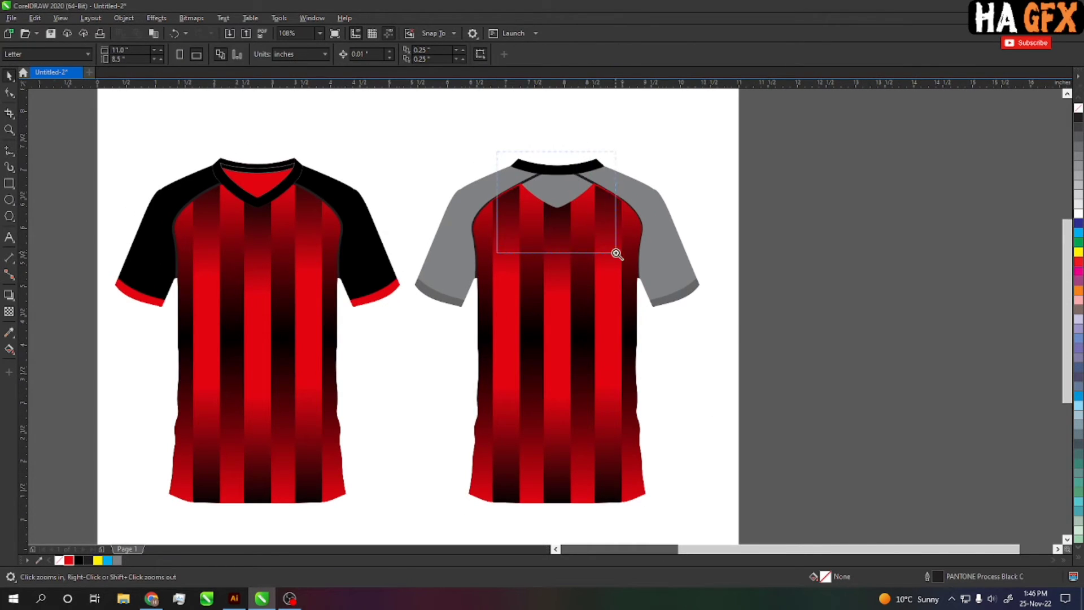
scroll(542, 169, "up", 5)
Replace the red panel's V-neck with a straightened, flatter neckline using new nodes.
left_click(643, 338)
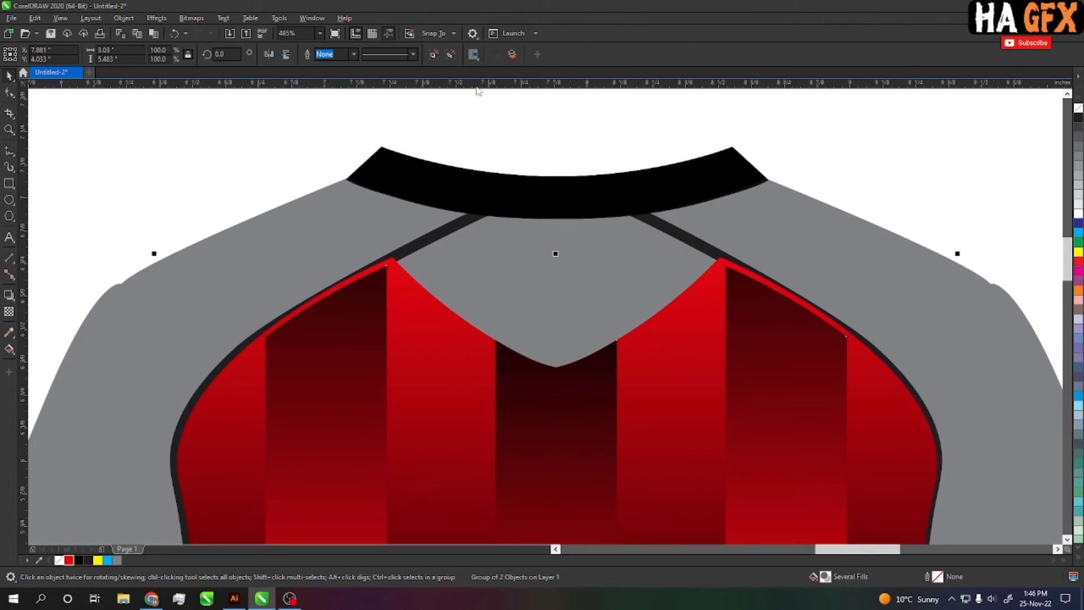
key("F10")
left_click(666, 377)
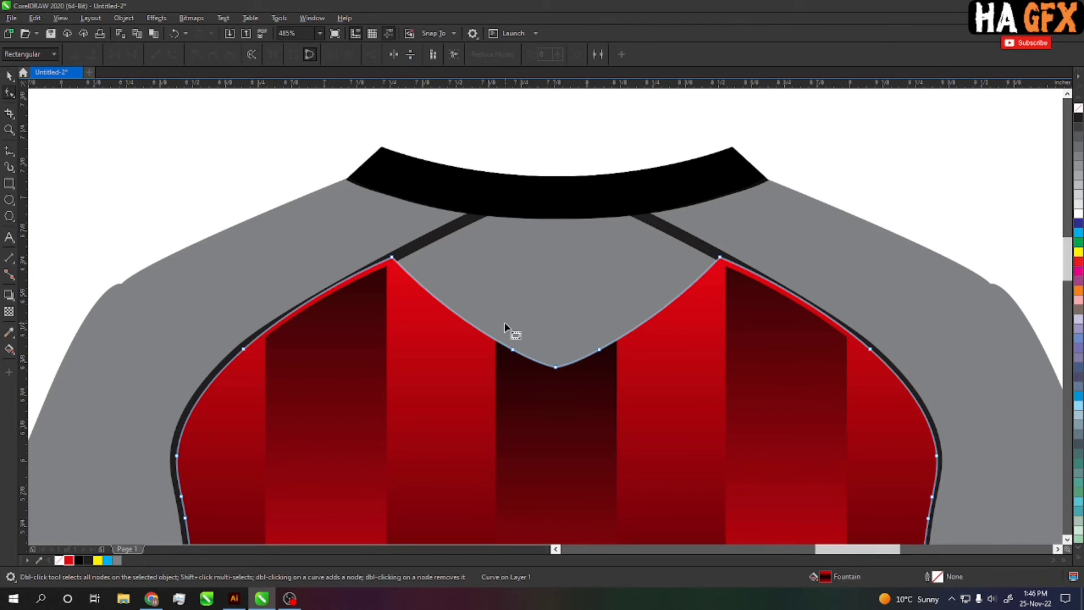
key("Delete")
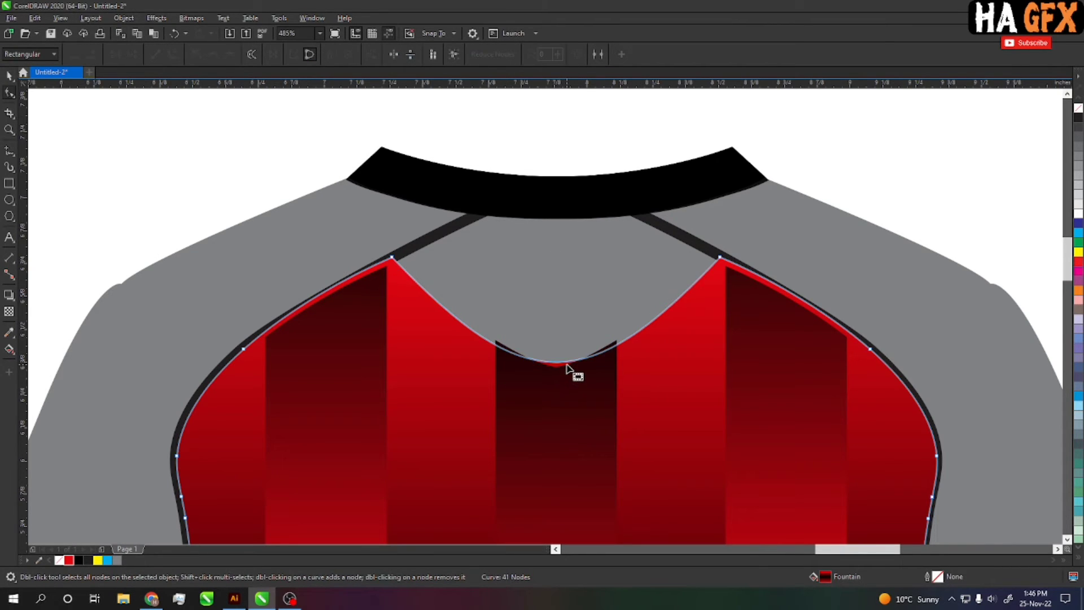
left_click(567, 362)
left_click(156, 55)
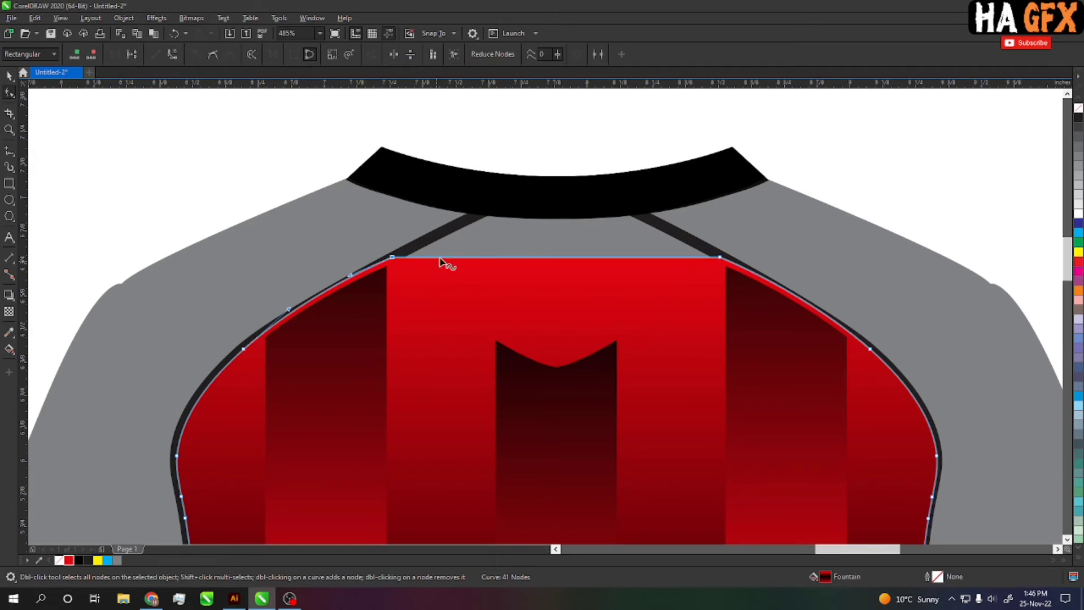
double_click(460, 261)
mouse_move(460, 260)
left_mouse_down()
mouse_move(507, 199)
mouse_move(612, 198)
left_mouse_up()
double_click(560, 216)
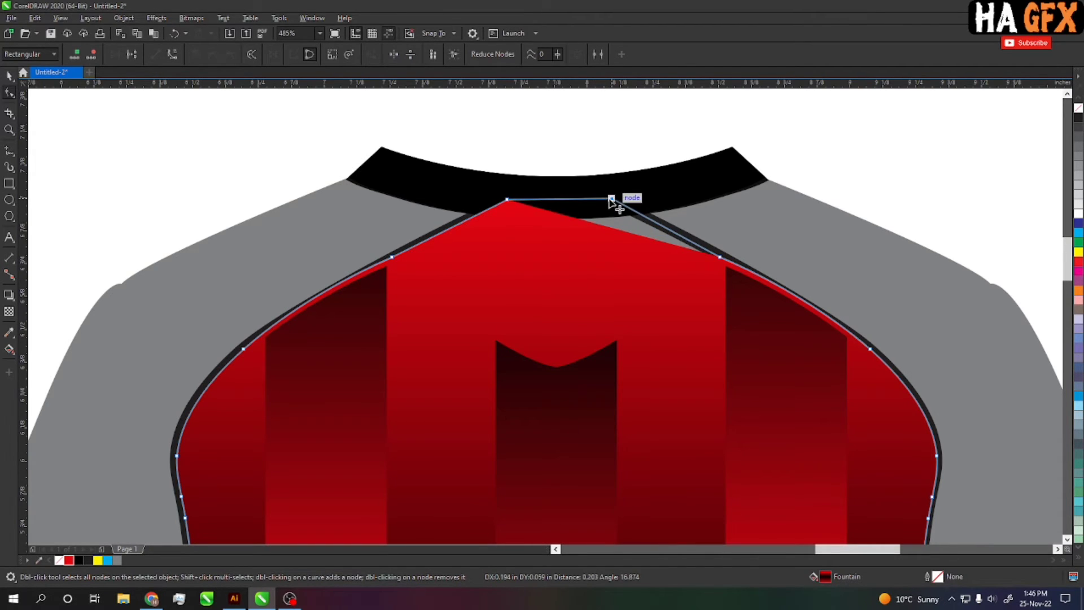
key("Escape")
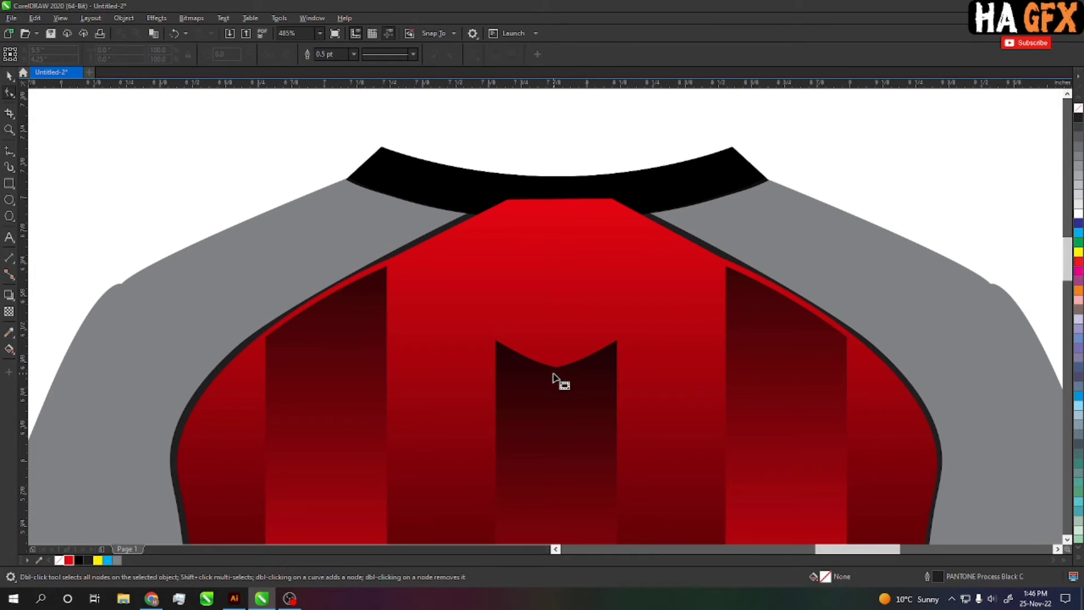
Move the centre stripe's top edge nodes up to the collar.
left_click(553, 376)
left_click_drag(463, 316, 686, 403)
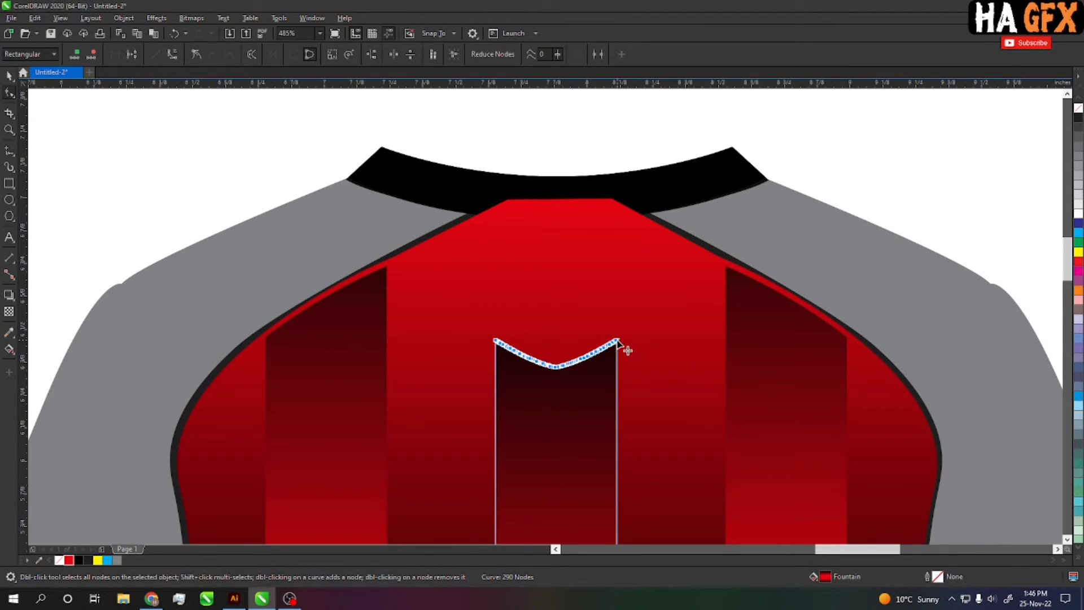
left_click_drag(618, 342, 625, 177)
key("space")
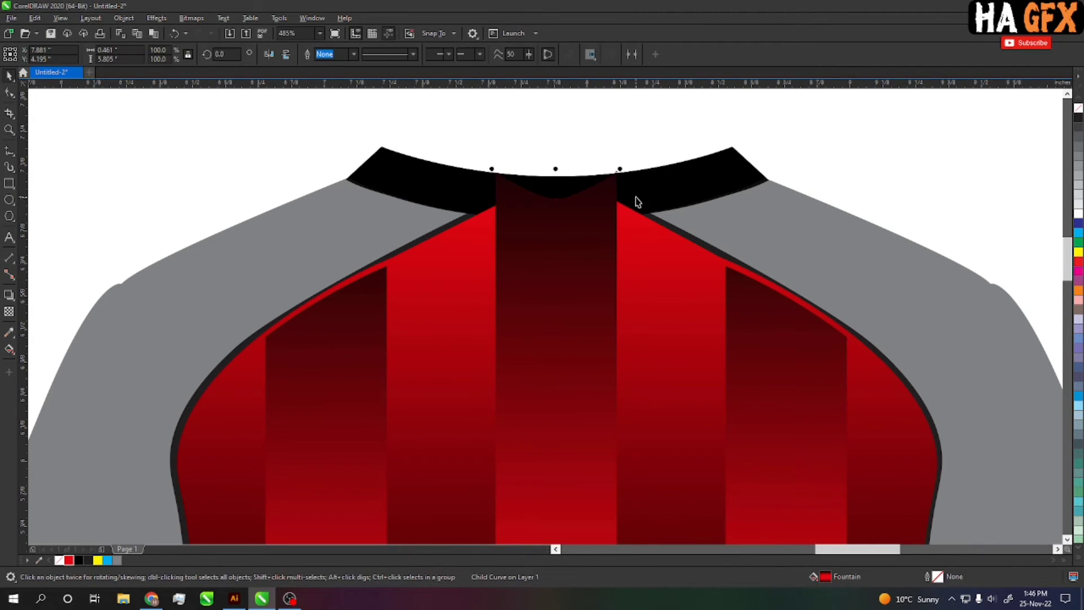
key("Escape")
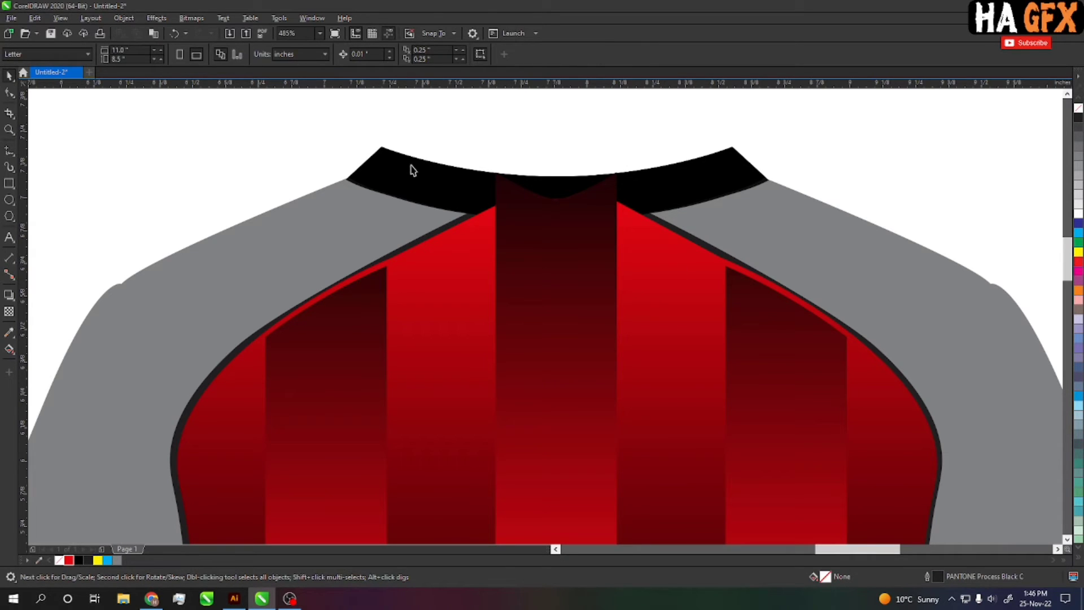
Reshape the centre stripe's top corners to fit under the collar.
key("F10")
left_click(507, 193)
scroll(505, 190, "up", 2)
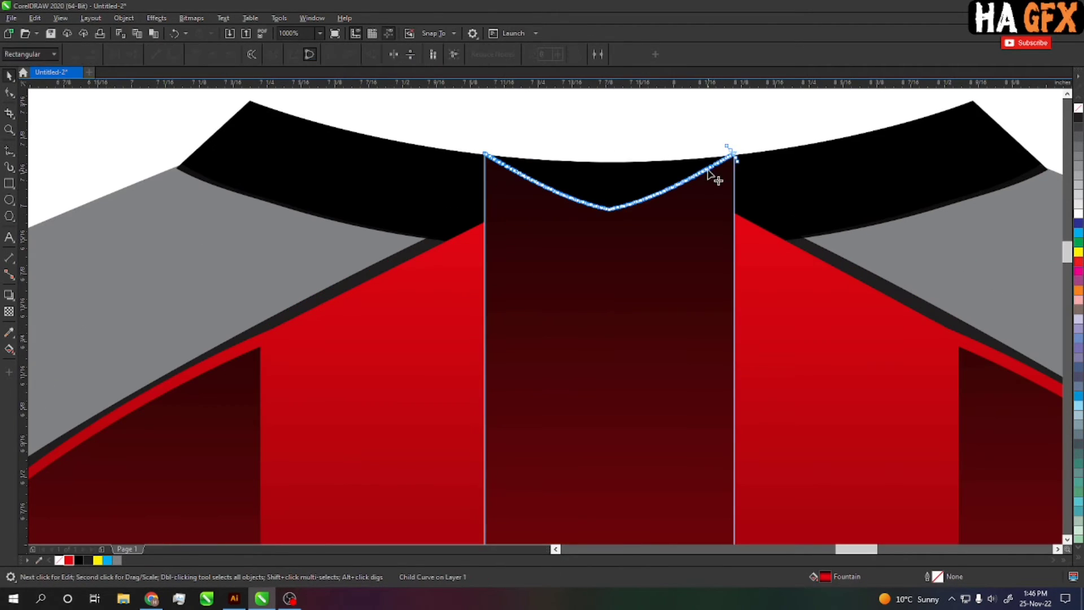
mouse_move(715, 146)
left_mouse_down()
mouse_move(738, 164)
mouse_move(705, 186)
left_mouse_up()
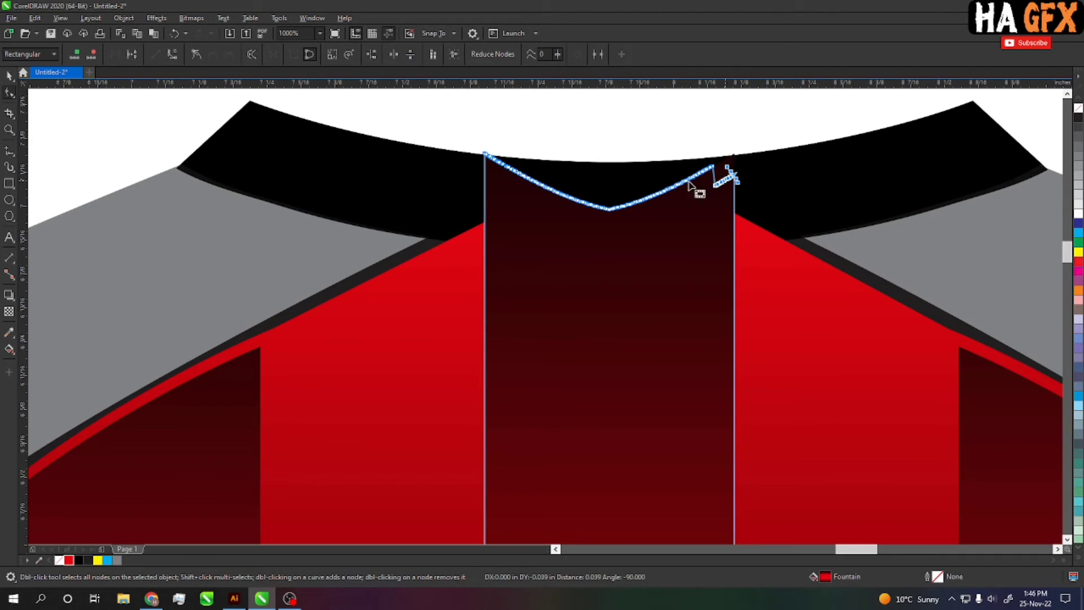
left_click_drag(477, 138, 501, 181)
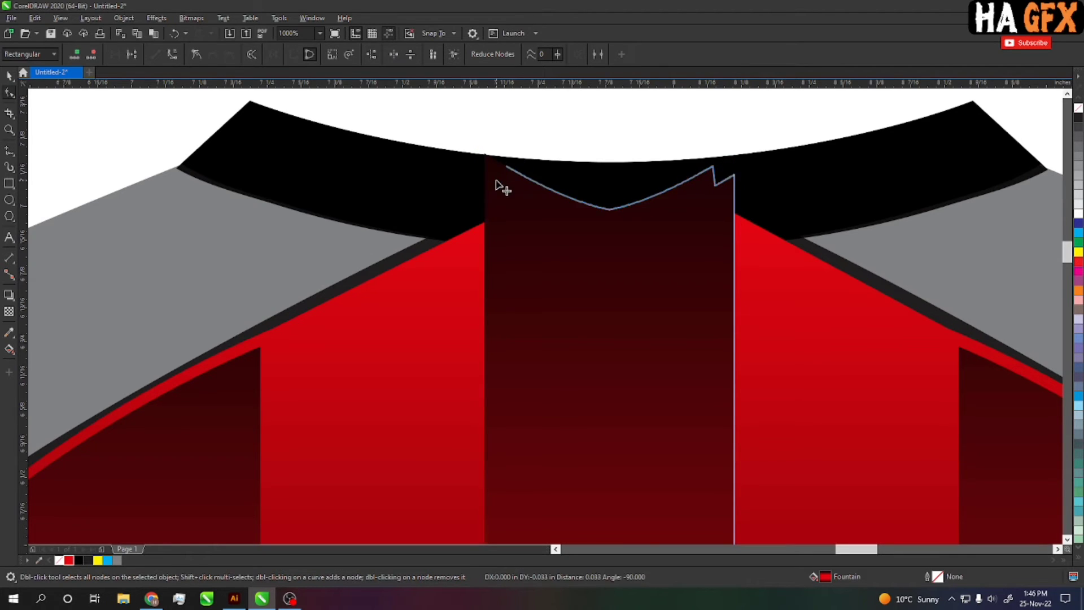
scroll(492, 235, "down", 2)
key("space")
left_click_drag(299, 139, 859, 301)
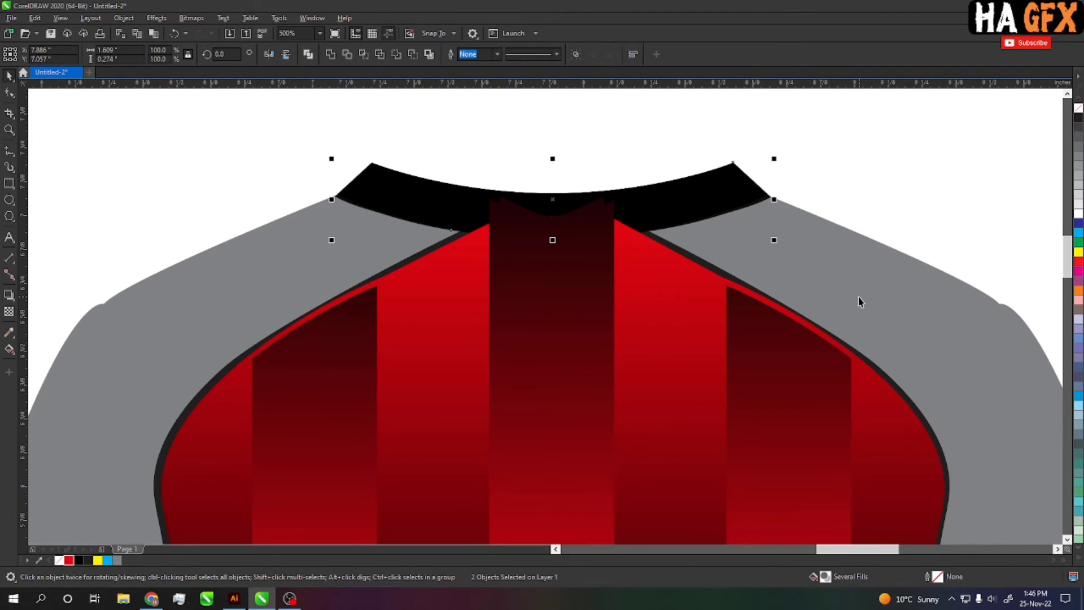
key("Escape")
Stretch the right and left dark side stripes up to the neckline.
scroll(858, 199, "down", 2)
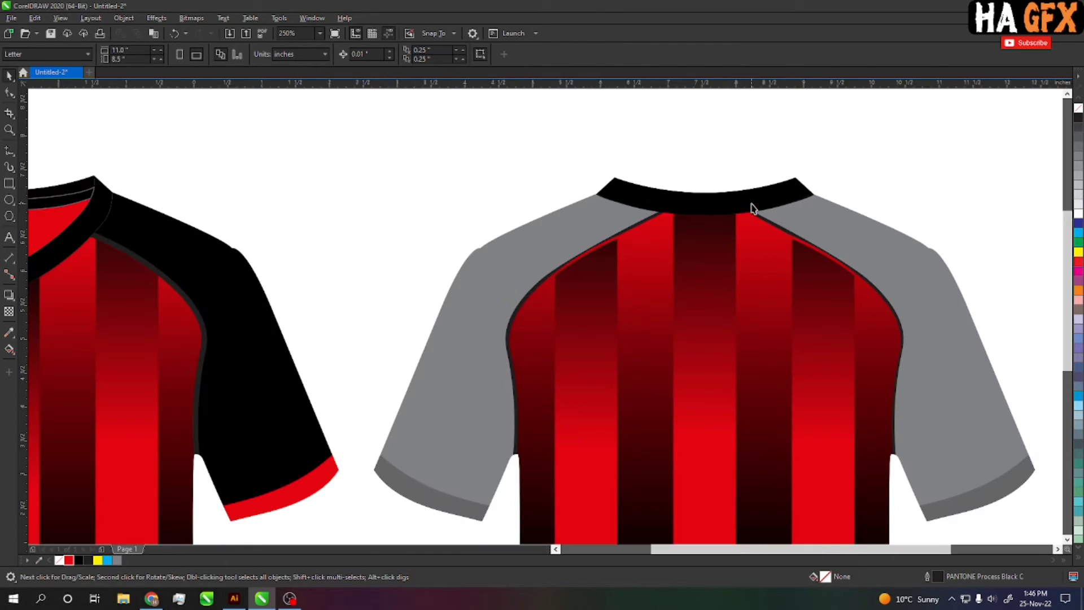
scroll(750, 208, "down", 2)
key("z")
left_click_drag(672, 194, 822, 262)
left_click(758, 344, "ctrl")
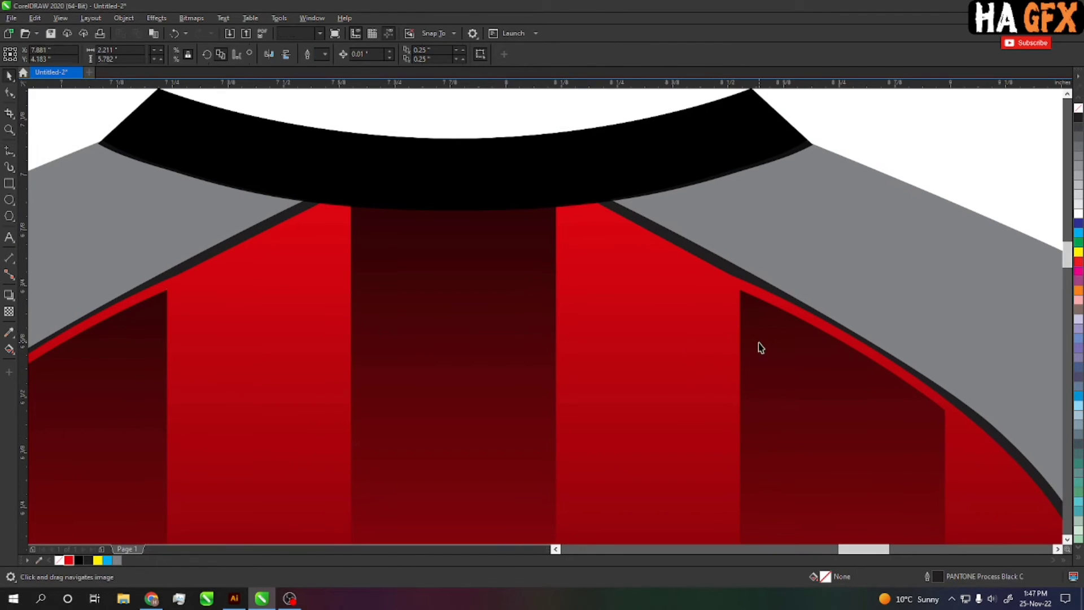
left_click_drag(841, 286, 847, 269)
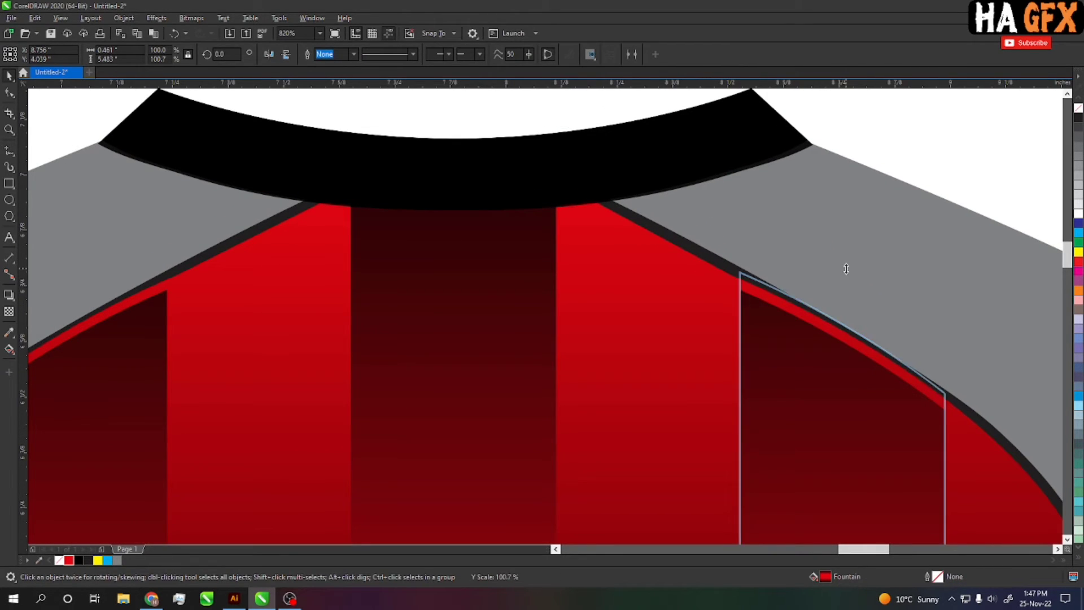
left_click_drag(395, 327, 660, 307)
left_click(332, 330, "ctrl")
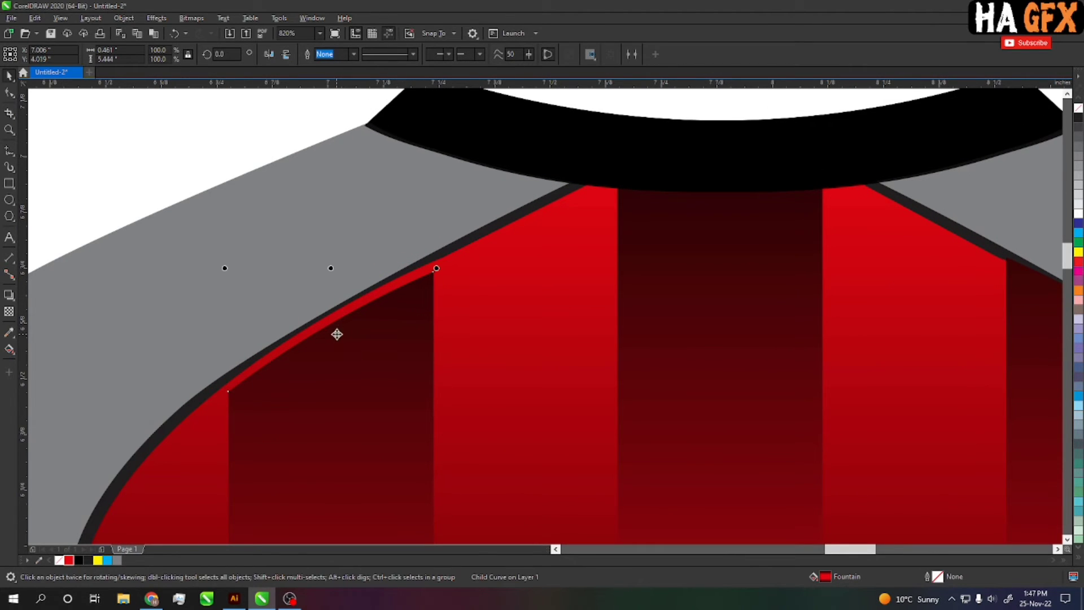
left_click_drag(332, 269, 331, 257)
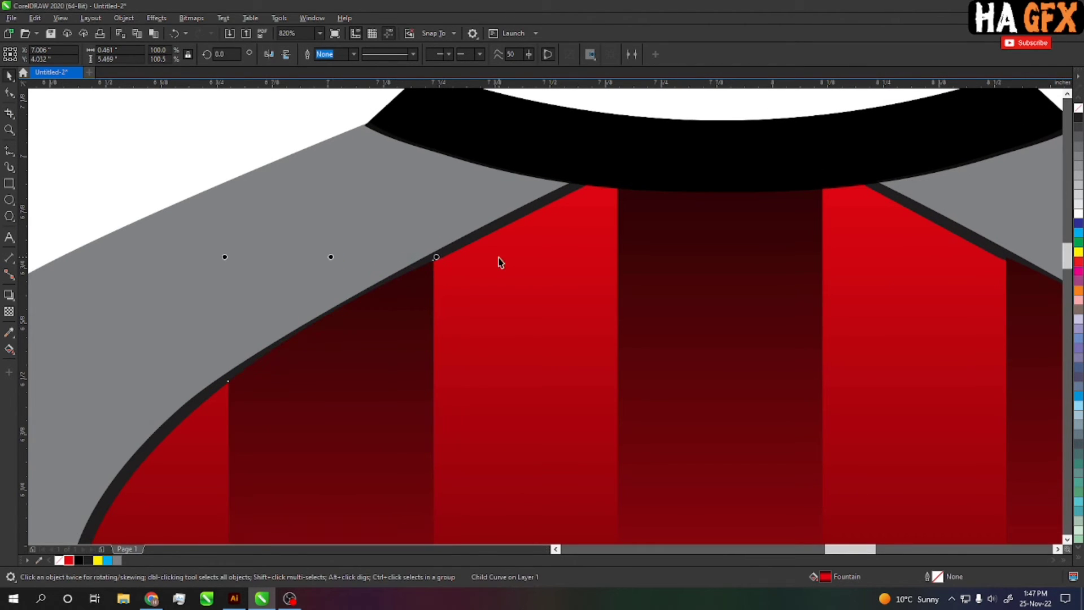
Select the back jersey's collar and grey sleeves.
left_click(494, 229)
scroll(655, 265, "right", 3)
left_click(689, 227, "shift")
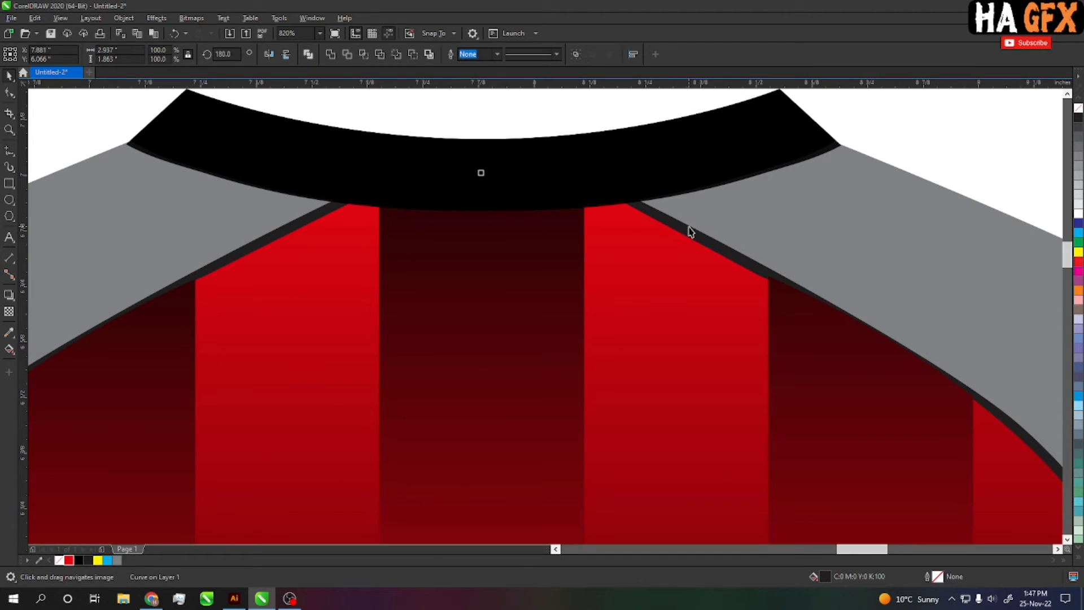
left_click(689, 226)
scroll(683, 226, "down", 5)
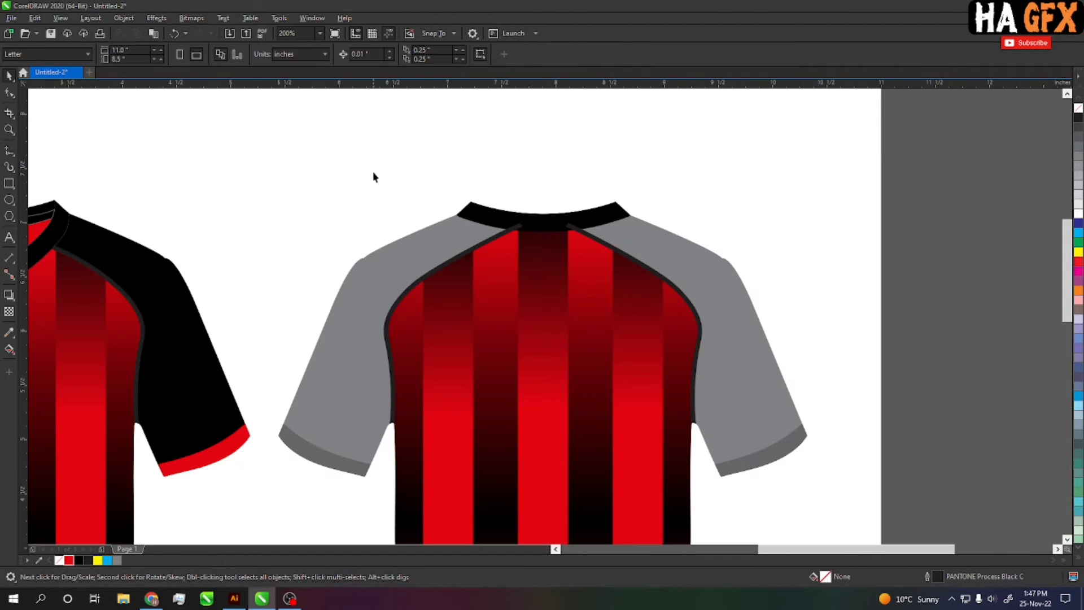
left_click_drag(374, 169, 710, 271)
Turn the back jersey's grey sleeves and collar black.
left_click(710, 271)
scroll(724, 344, "down", 2)
scroll(724, 344, "left", 2)
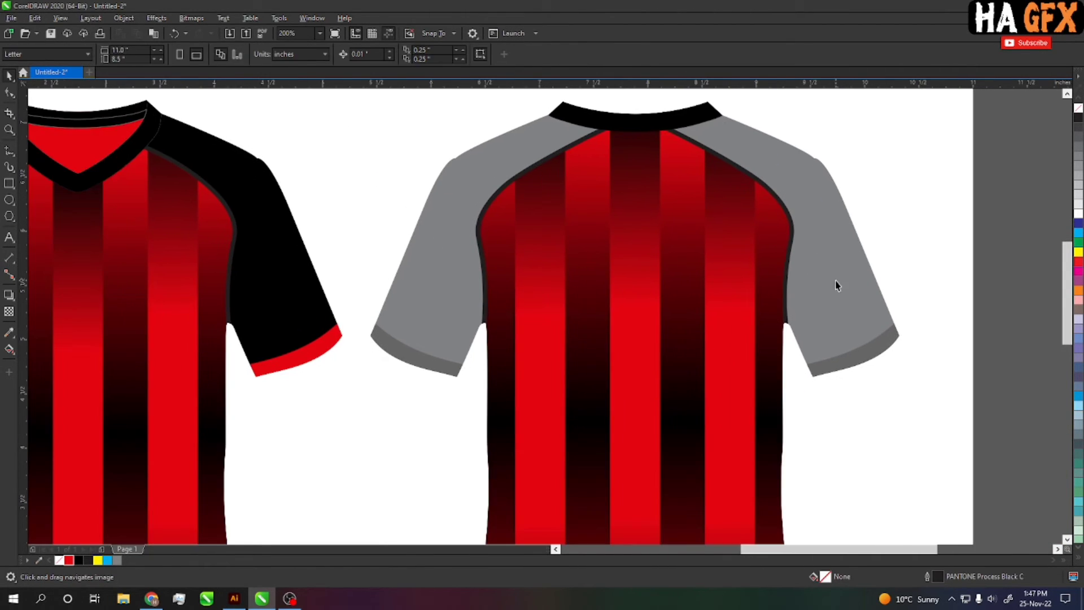
left_click(78, 560)
Colour the left and right sleeve cuffs red, then zoom back onto the back jersey.
left_click_drag(353, 313, 507, 415)
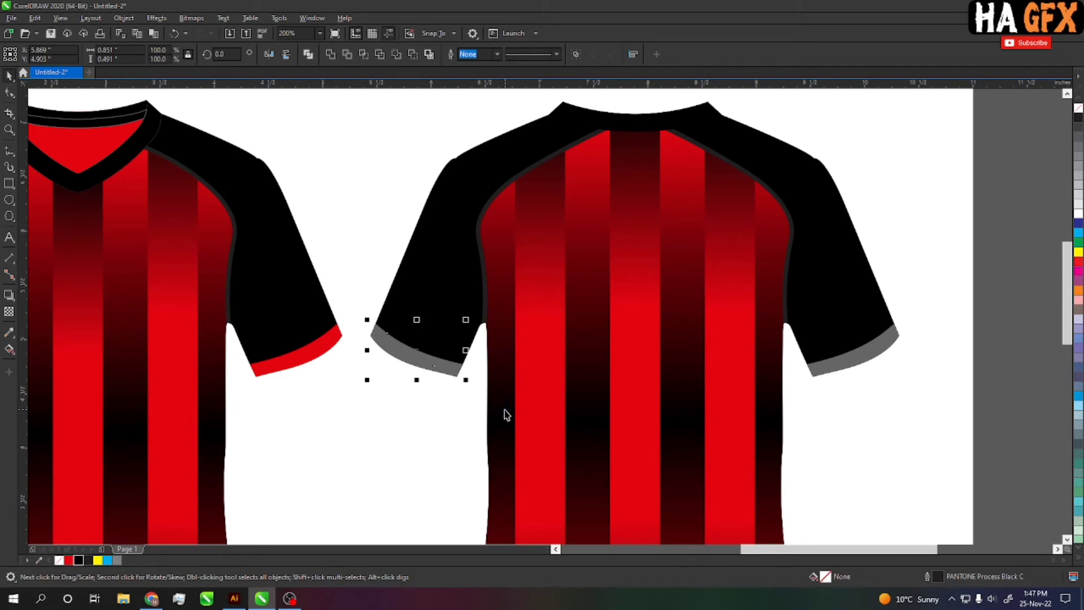
left_click(68, 561)
left_click_drag(927, 415, 785, 312)
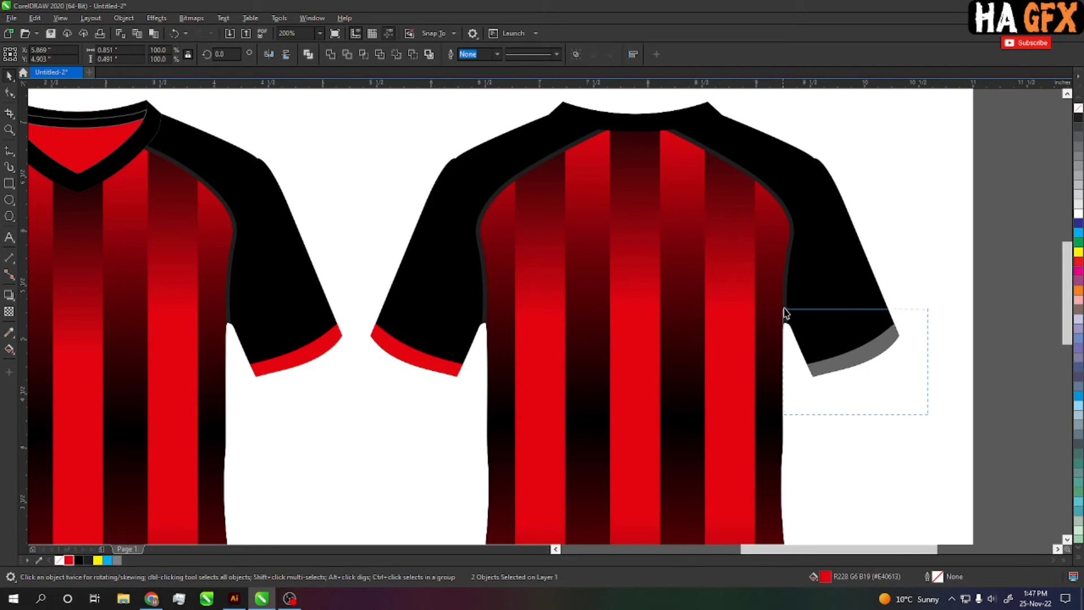
key("ctrl+r")
left_click(869, 421)
key("shift+F4")
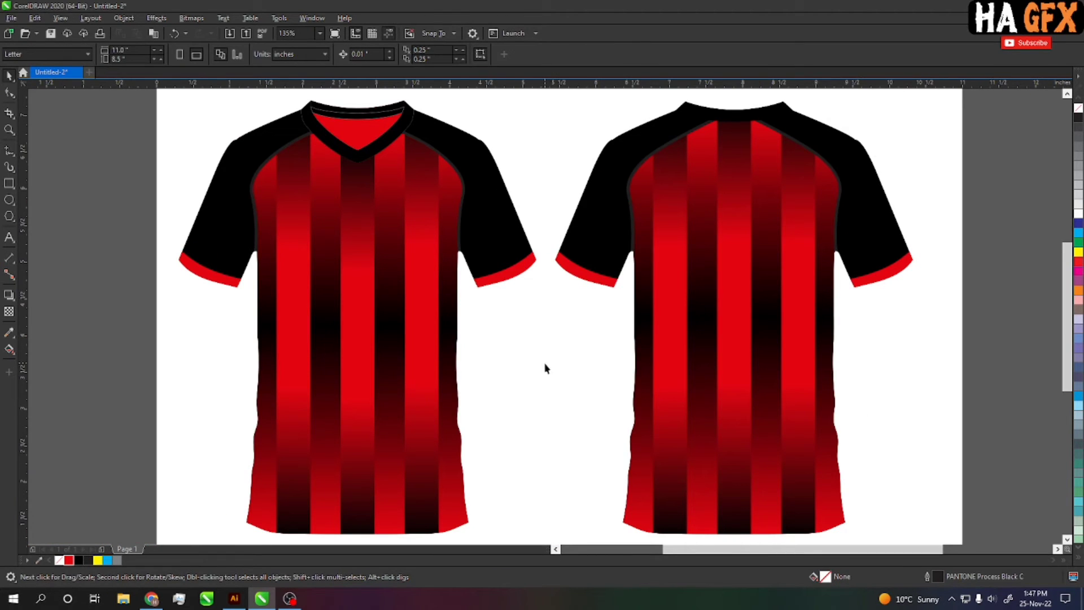
left_click_drag(545, 369, 559, 373)
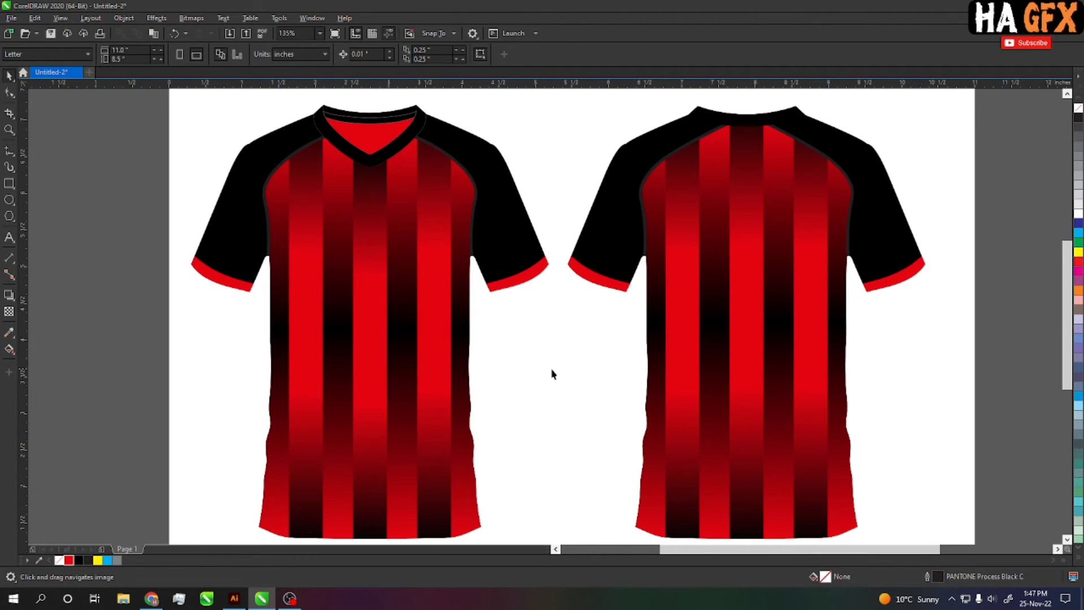
left_click_drag(538, 141, 850, 424)
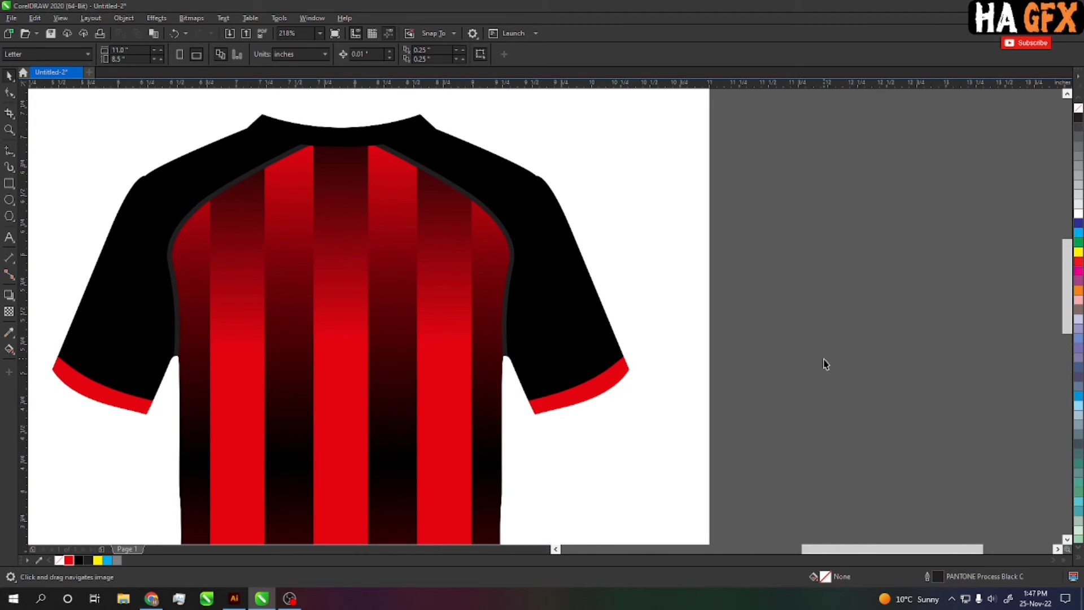
Add 'PLAYER NAME' beside the back jersey in Emirates Medium, shrunk to about 14.7 pt.
key("F8")
left_click(768, 387)
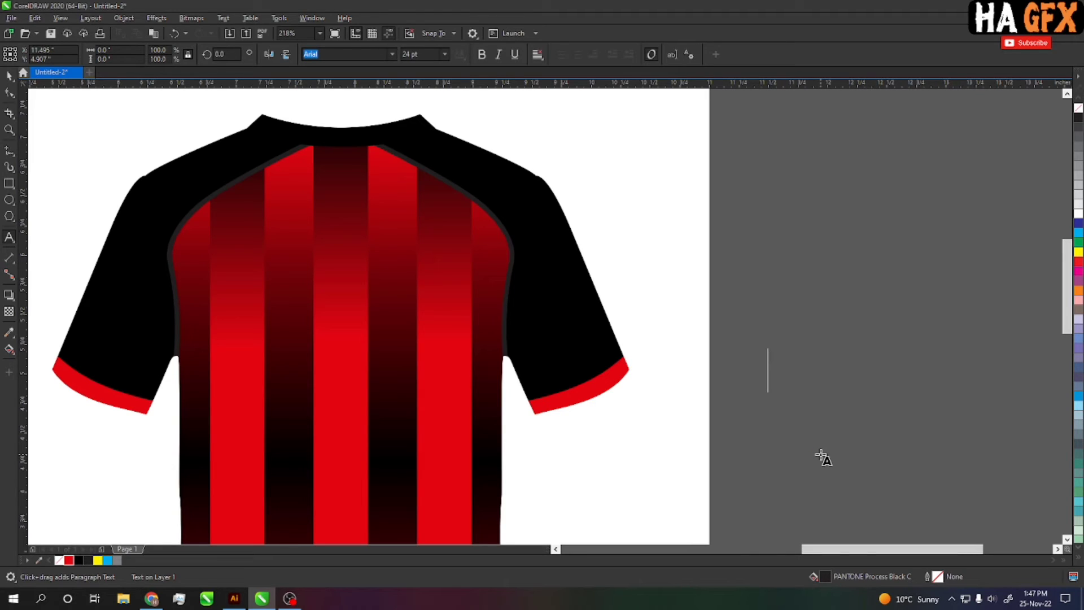
type("PLAYER")
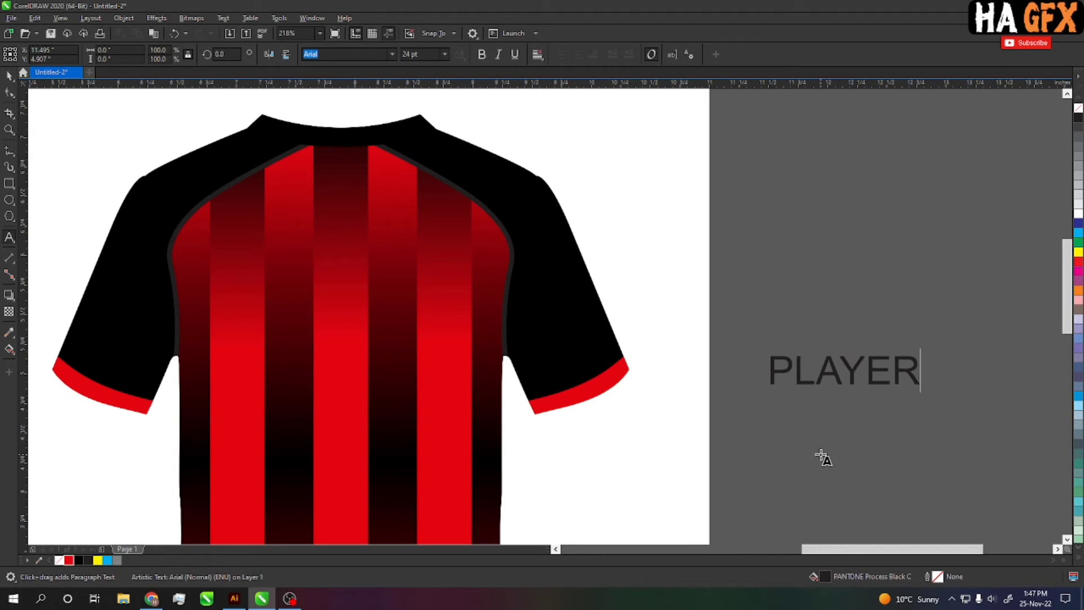
type(" NAME")
key("ctrl+space")
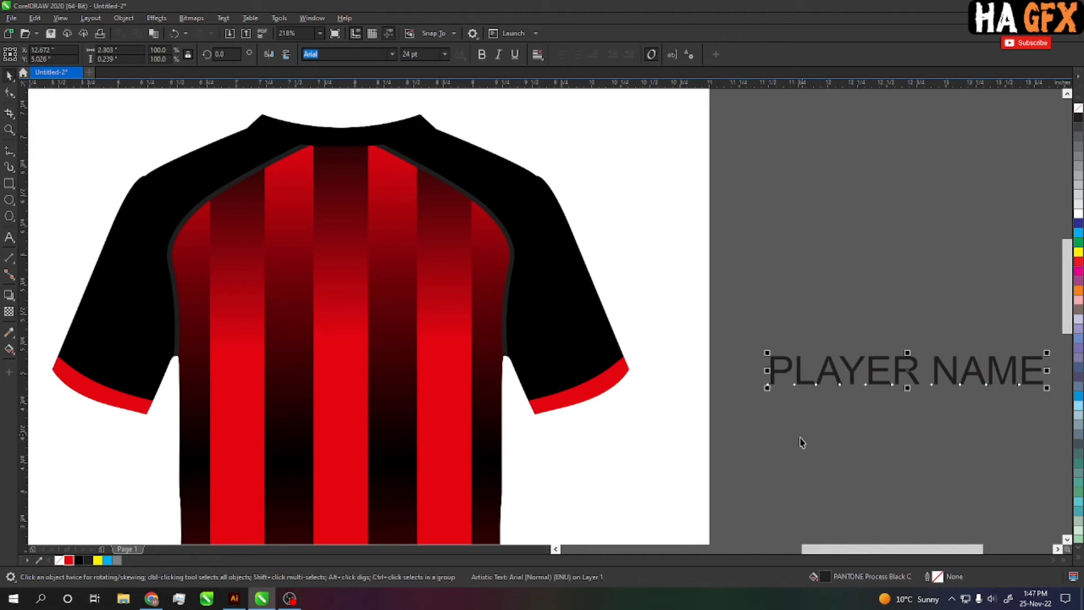
left_click(391, 54)
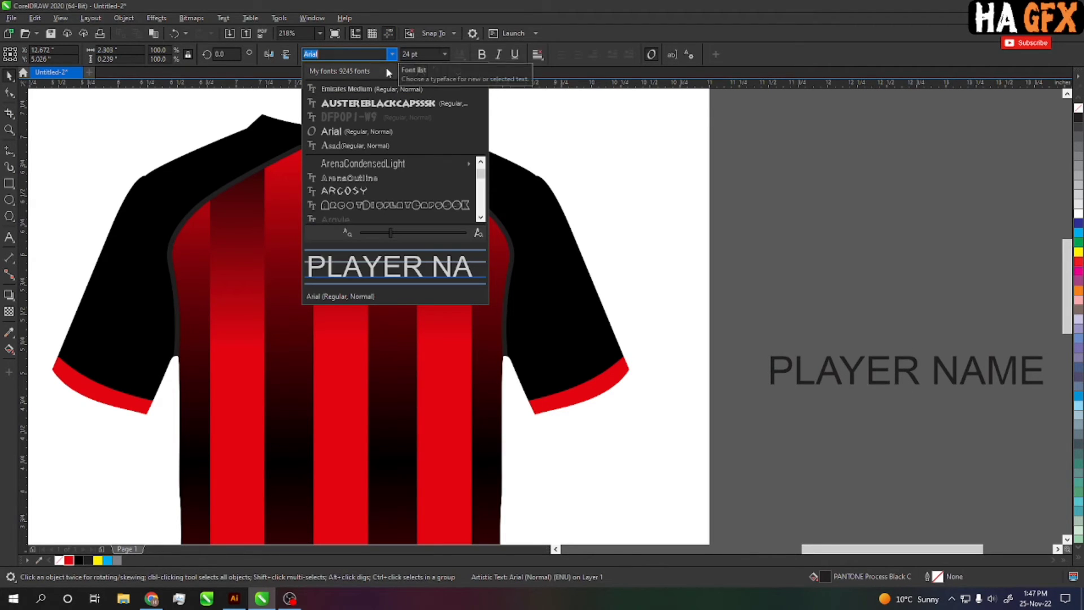
left_click(372, 89)
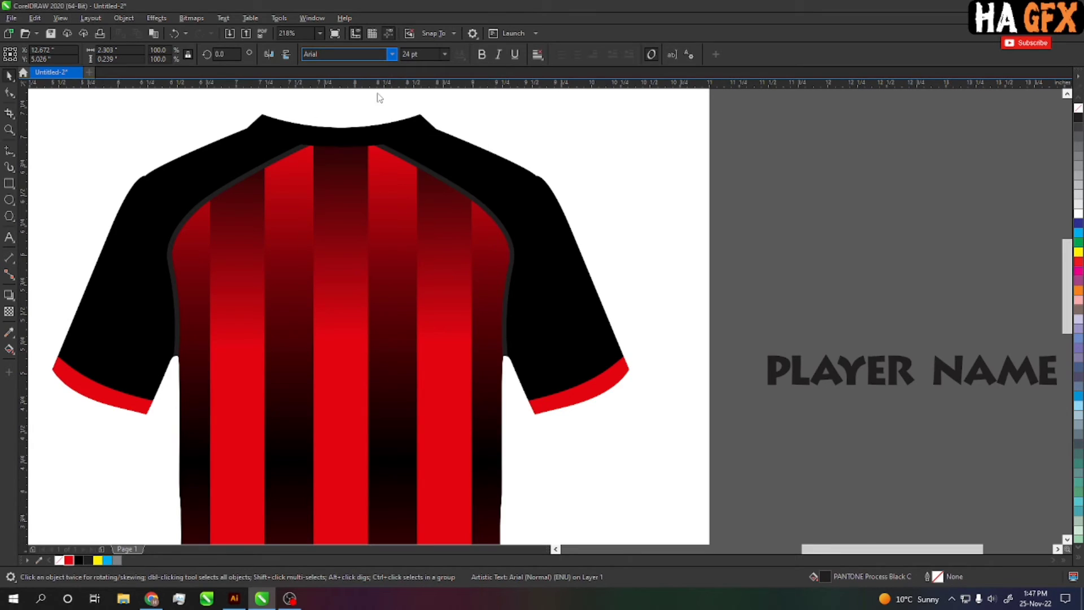
mouse_move(828, 315)
left_mouse_down()
mouse_move(789, 288)
mouse_move(795, 317)
left_mouse_up()
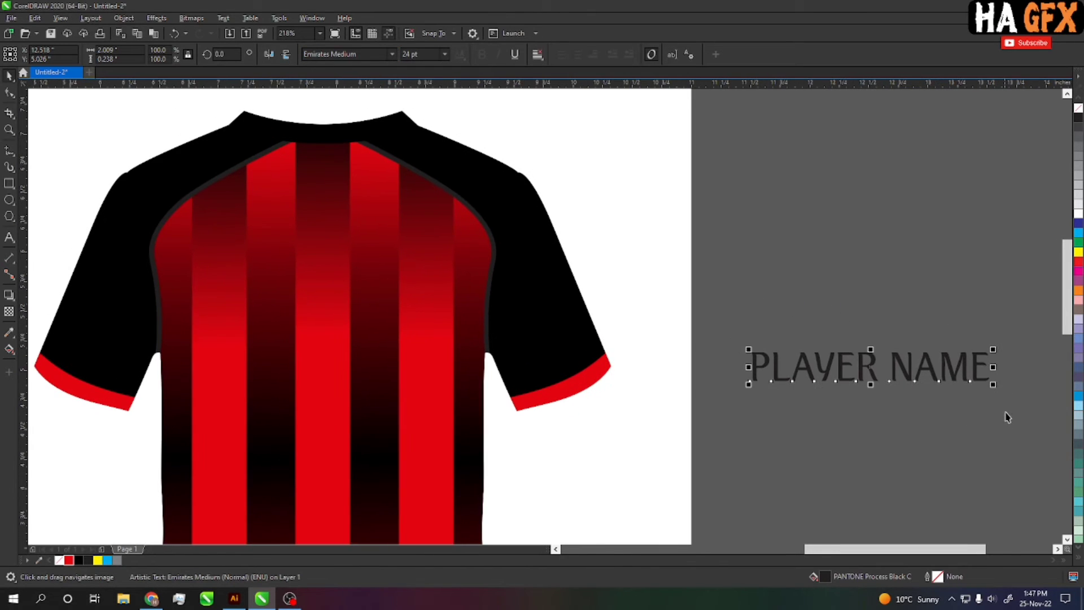
left_click_drag(993, 384, 902, 375)
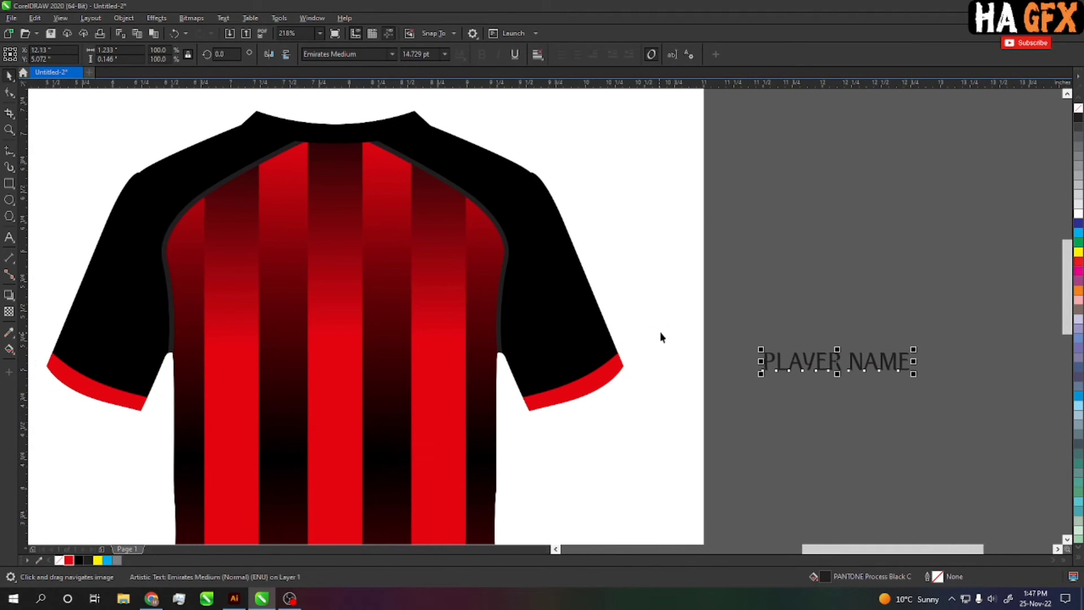
left_click(9, 199)
Draw a yellow-outlined guide circle over the jersey's upper back.
left_click_drag(228, 263, 448, 477)
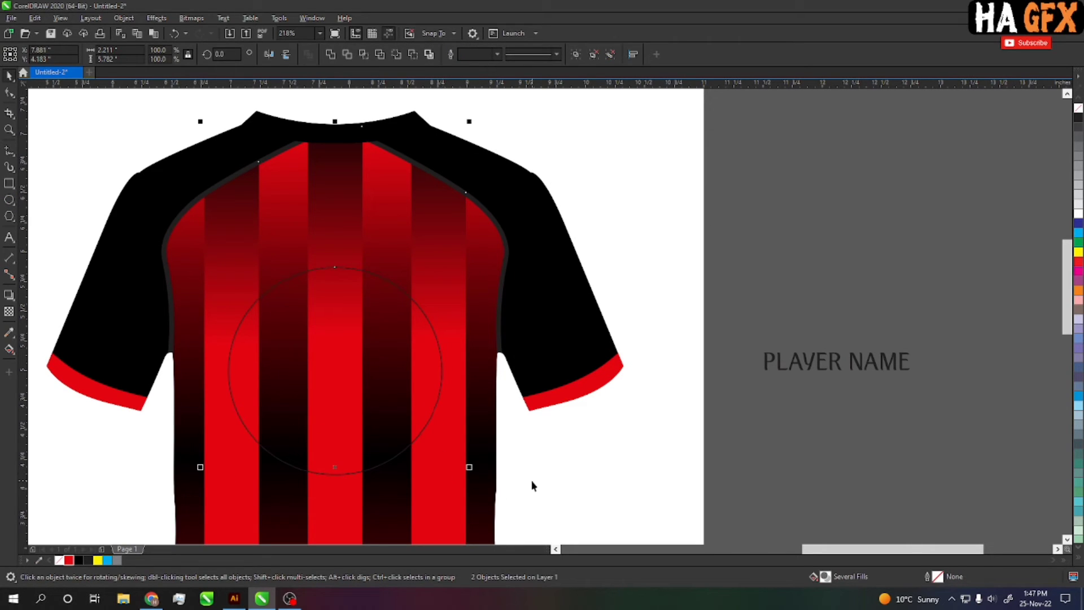
left_click_drag(354, 417, 351, 416)
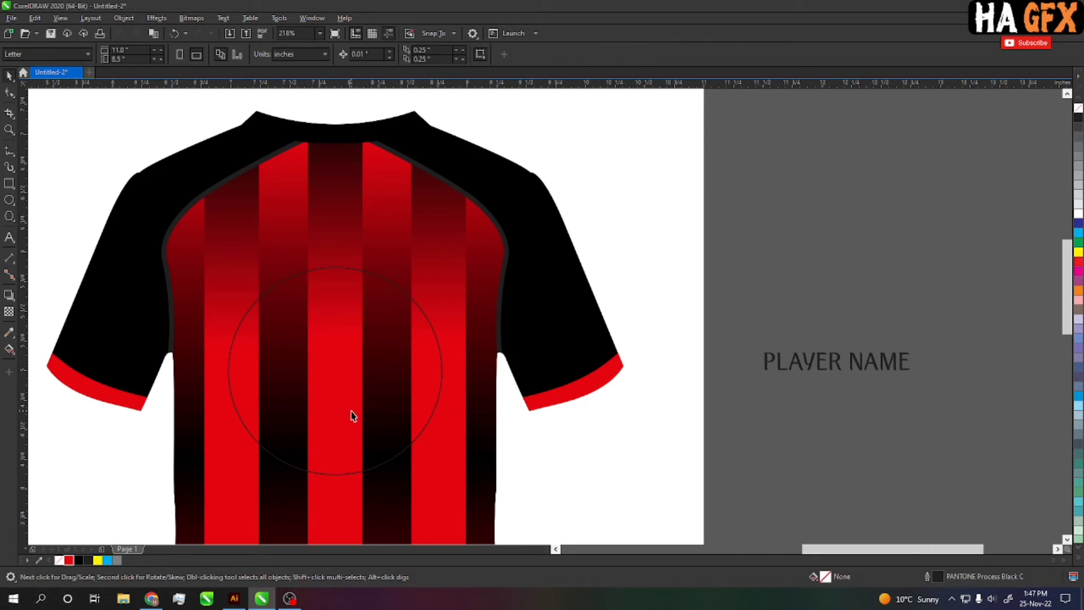
right_click(1078, 252)
left_click_drag(405, 296, 416, 274)
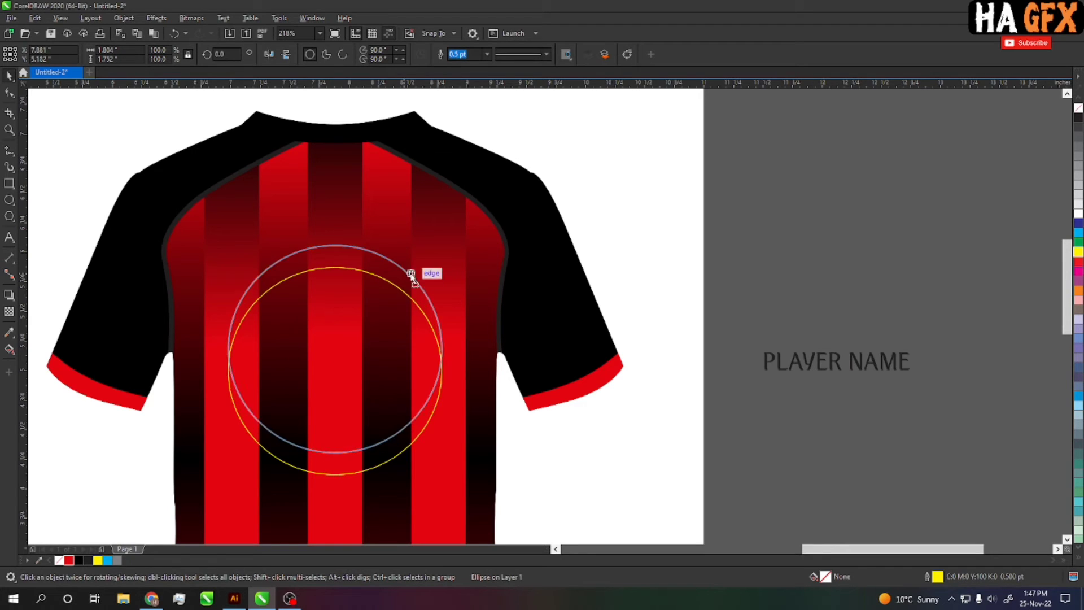
Fit PLAYER NAME around the top of the circle and enlarge the arched text.
left_click(806, 370)
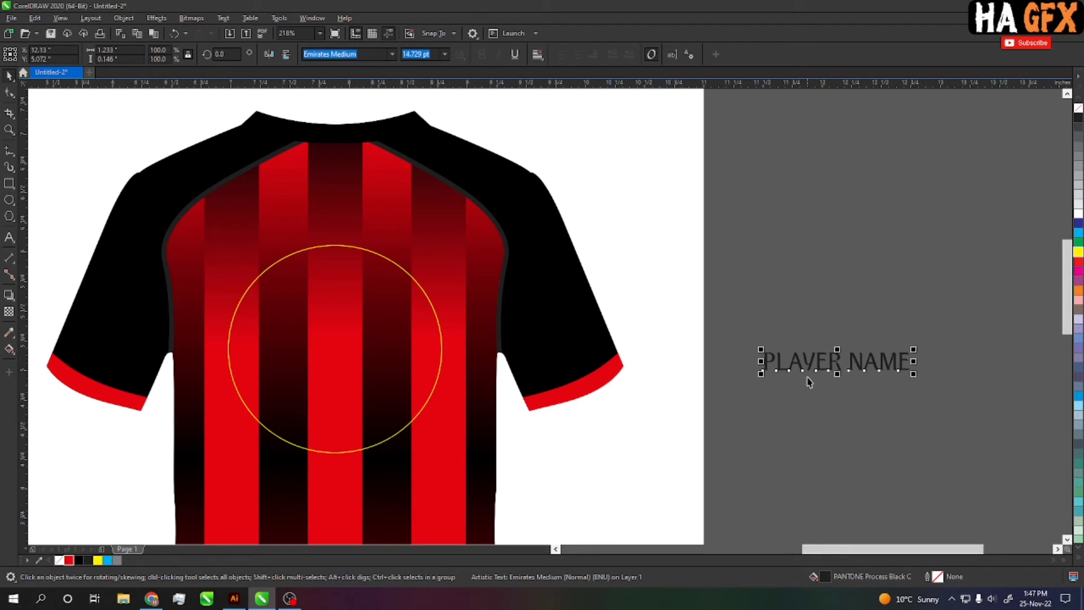
left_click(421, 288, "shift")
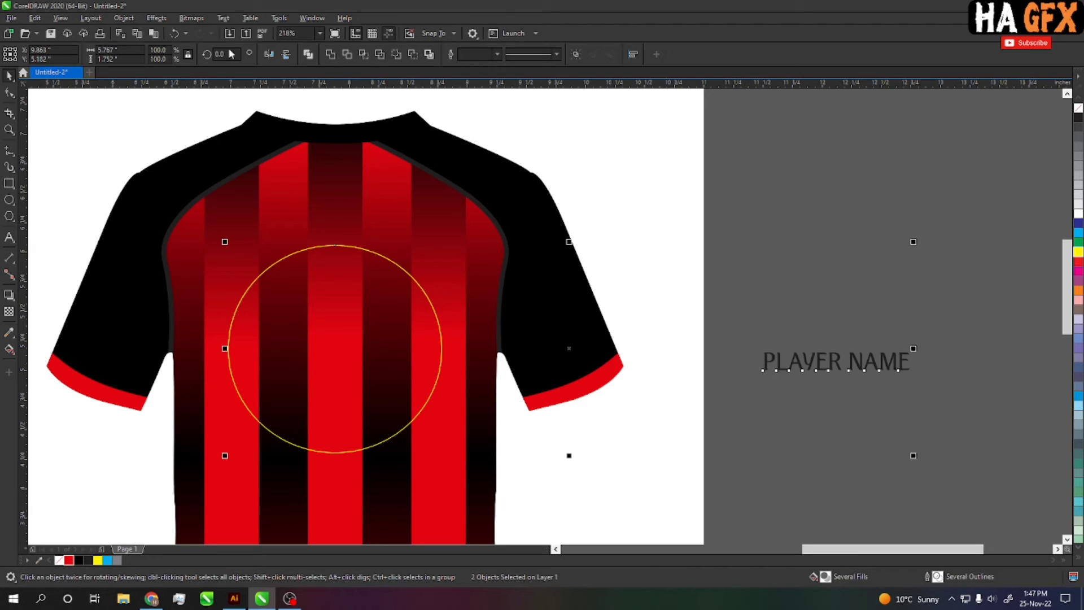
left_click(224, 18)
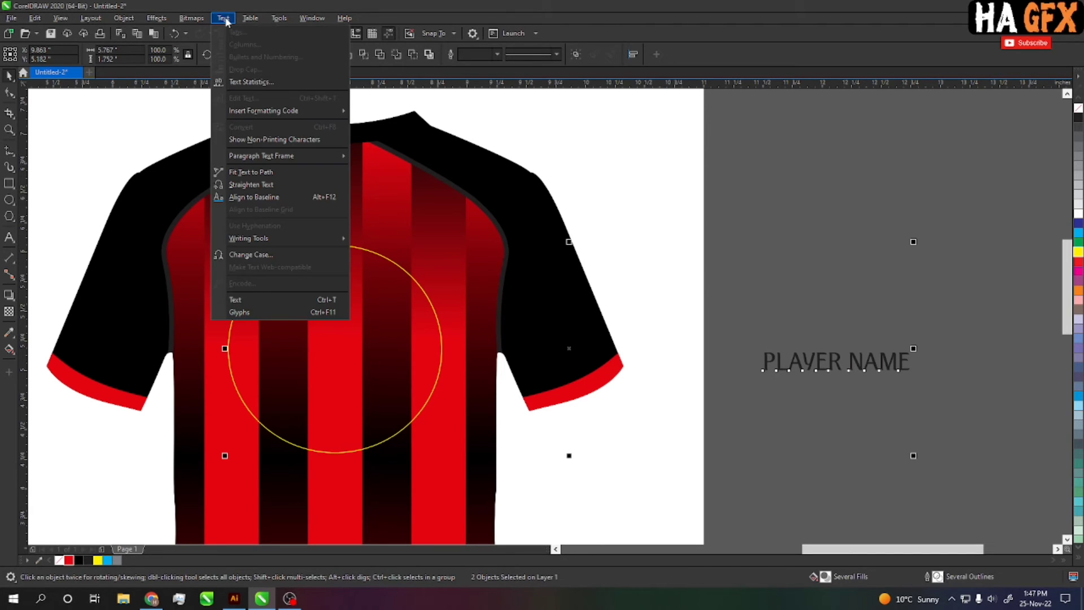
left_click(286, 174)
left_click(448, 288)
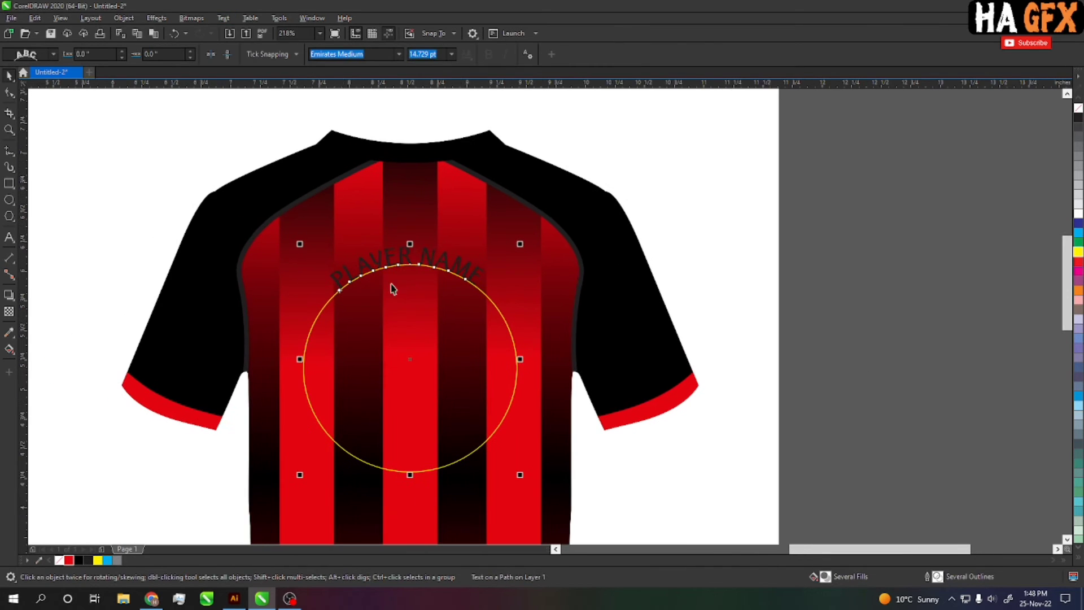
left_click(459, 255)
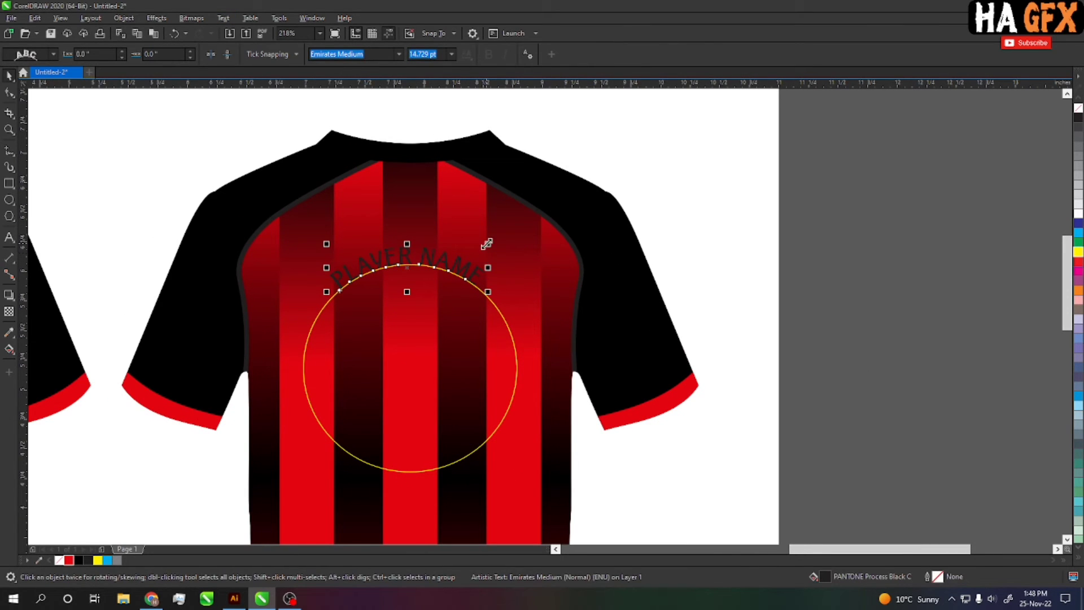
left_click_drag(487, 244, 506, 239)
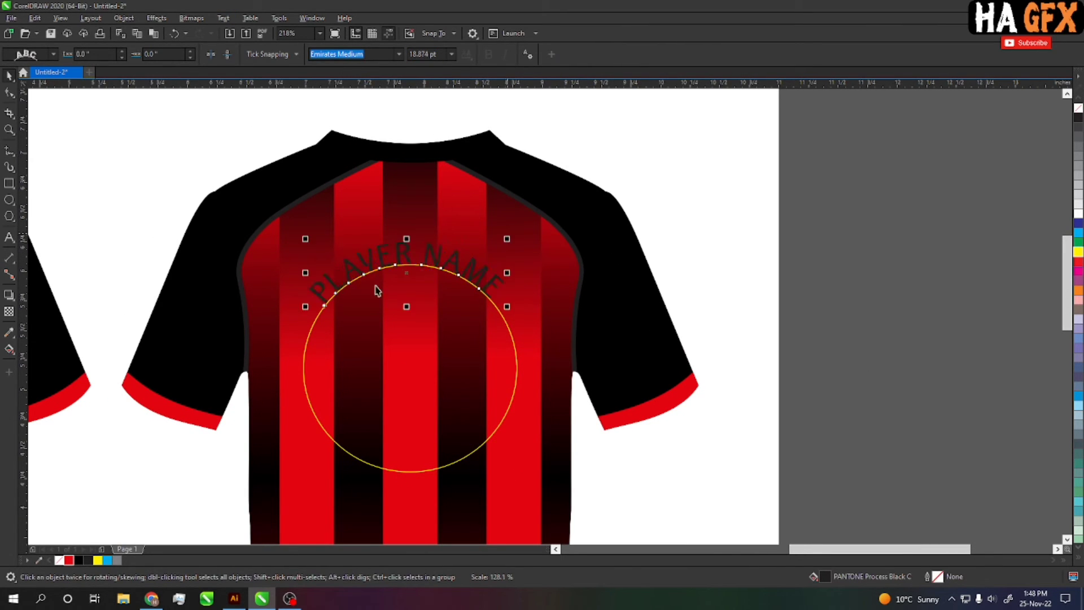
Convert the arched name to curves, break it into letters, and delete the guide circle.
scroll(486, 265, "left", 2)
right_click(493, 258)
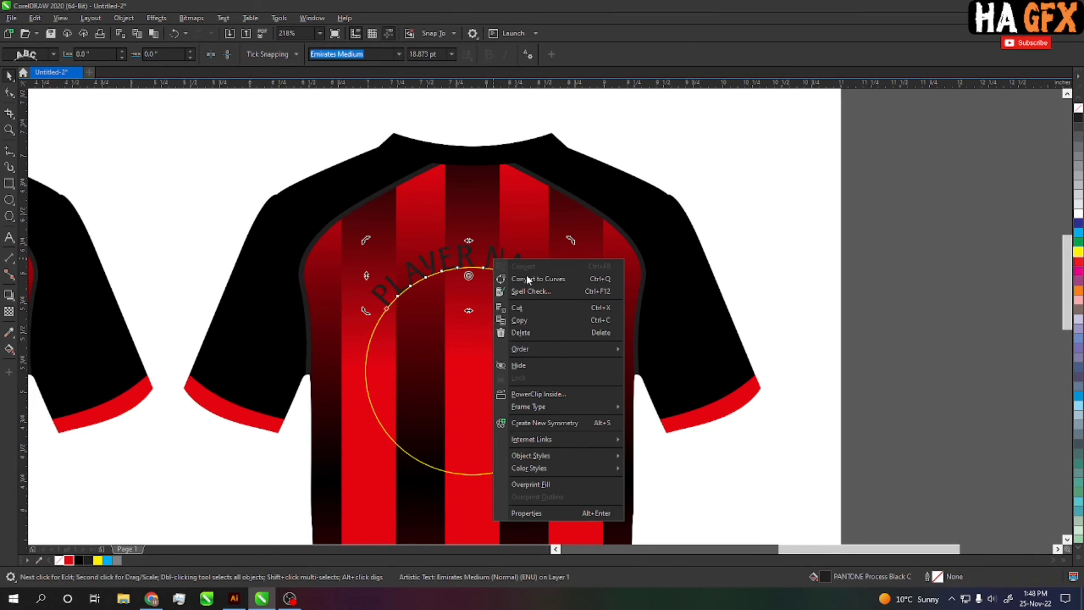
left_click(584, 279)
right_click(532, 270)
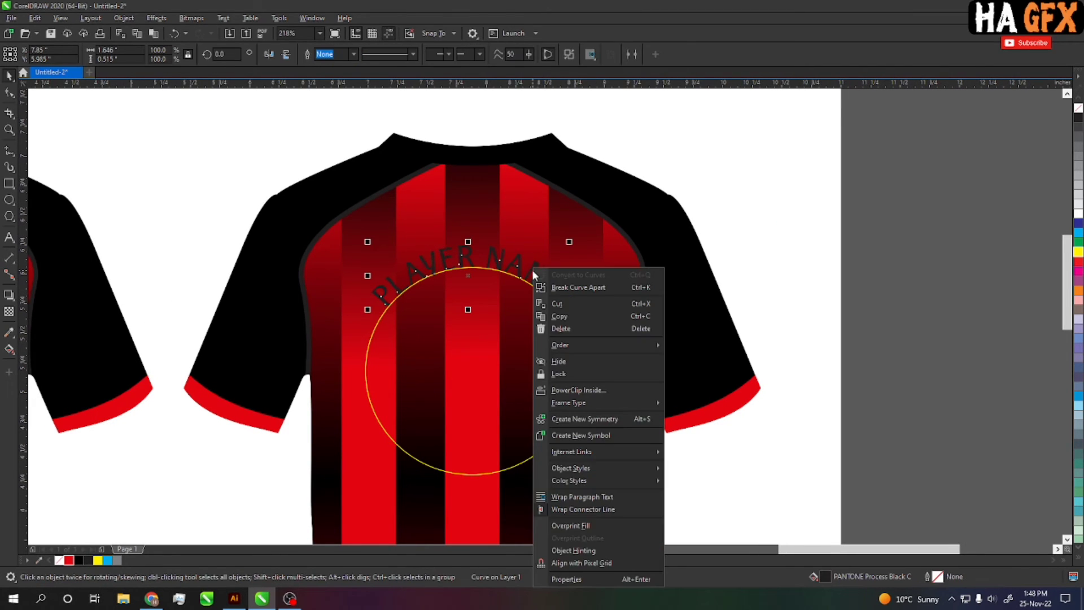
left_click(588, 286)
left_click(805, 218)
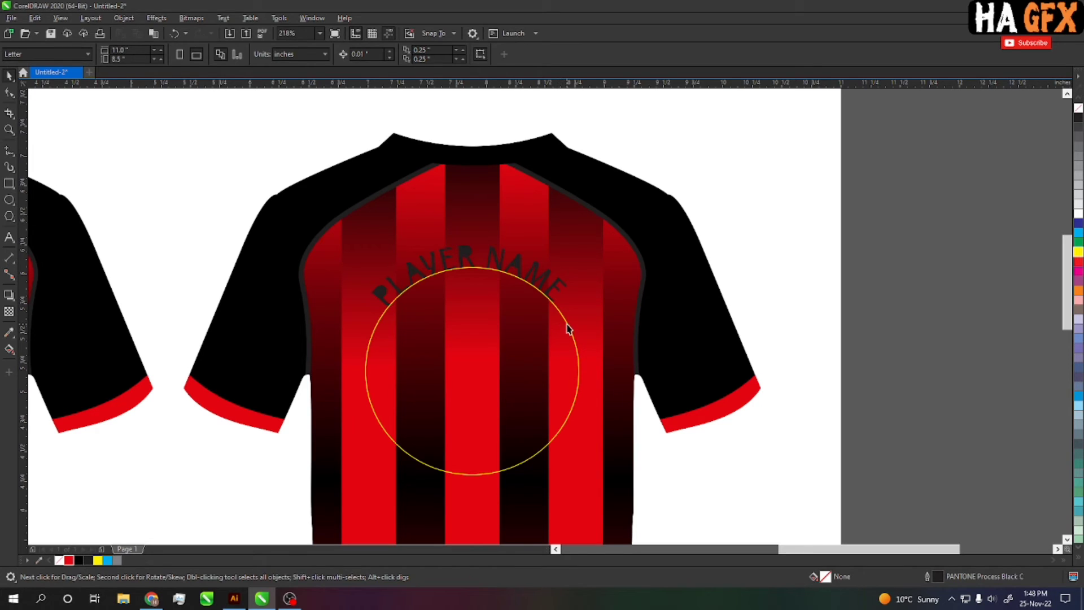
left_click(568, 329)
key("Delete")
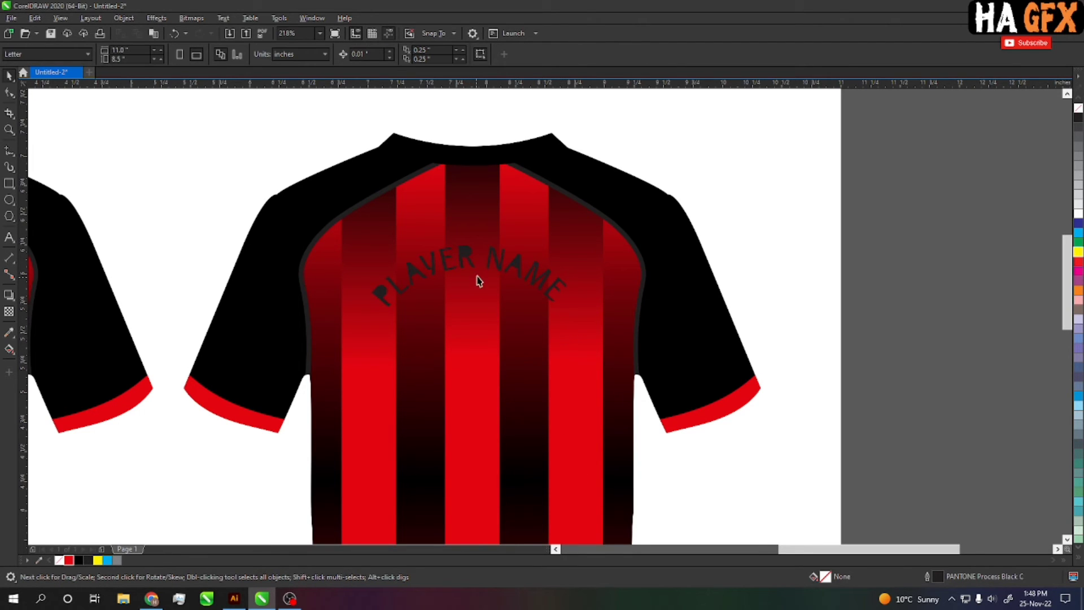
Combine the letters into one shape, raise it on the upper back, and fill it white.
left_click(466, 262)
scroll(467, 263, "up", 2)
left_click_drag(972, 183, 133, 408)
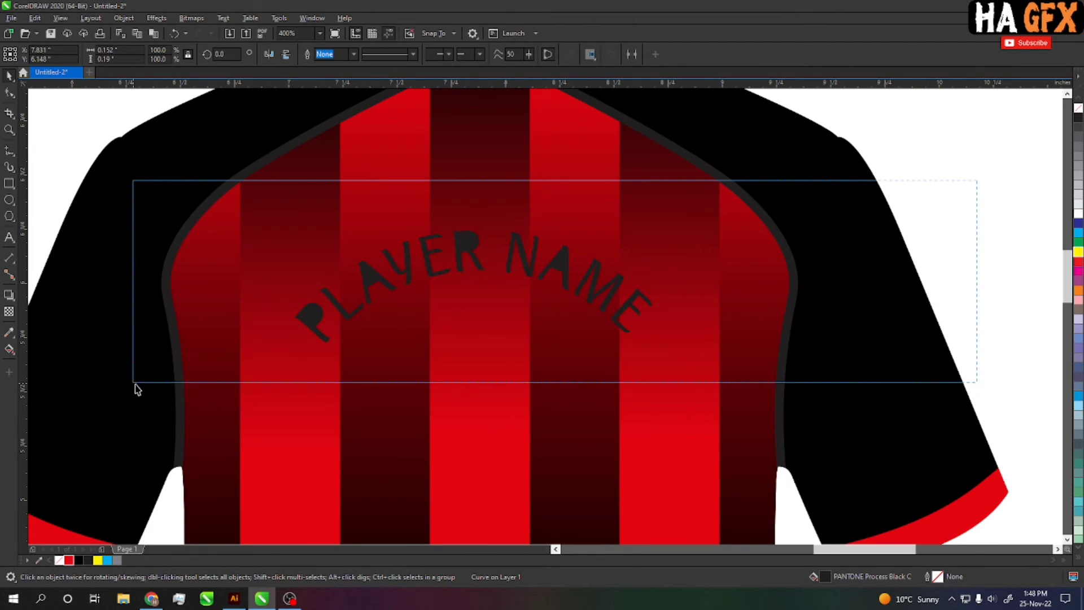
left_click(315, 59)
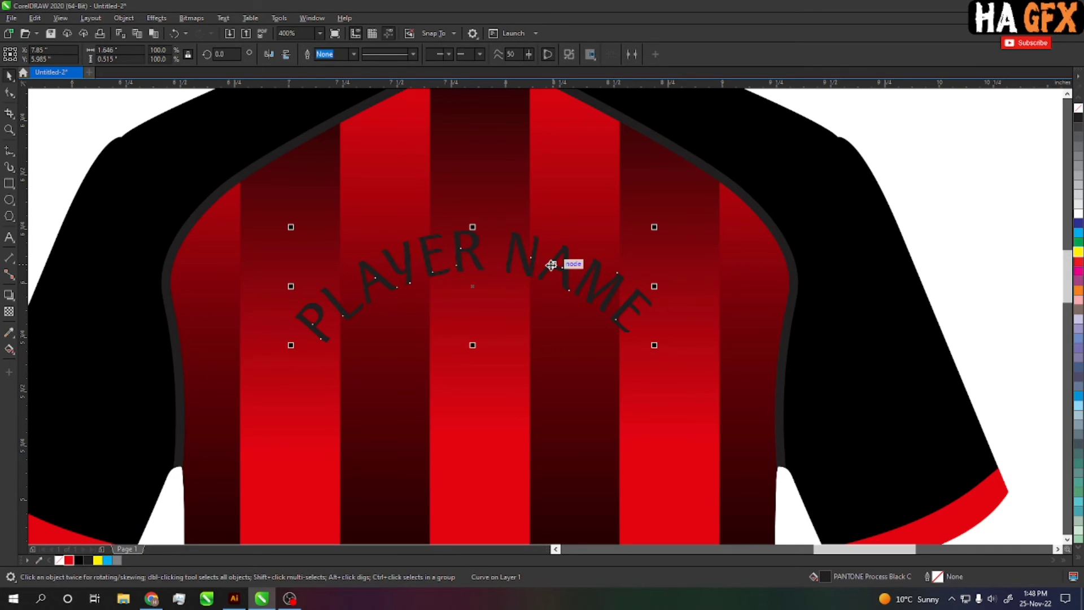
left_click_drag(552, 262, 561, 229)
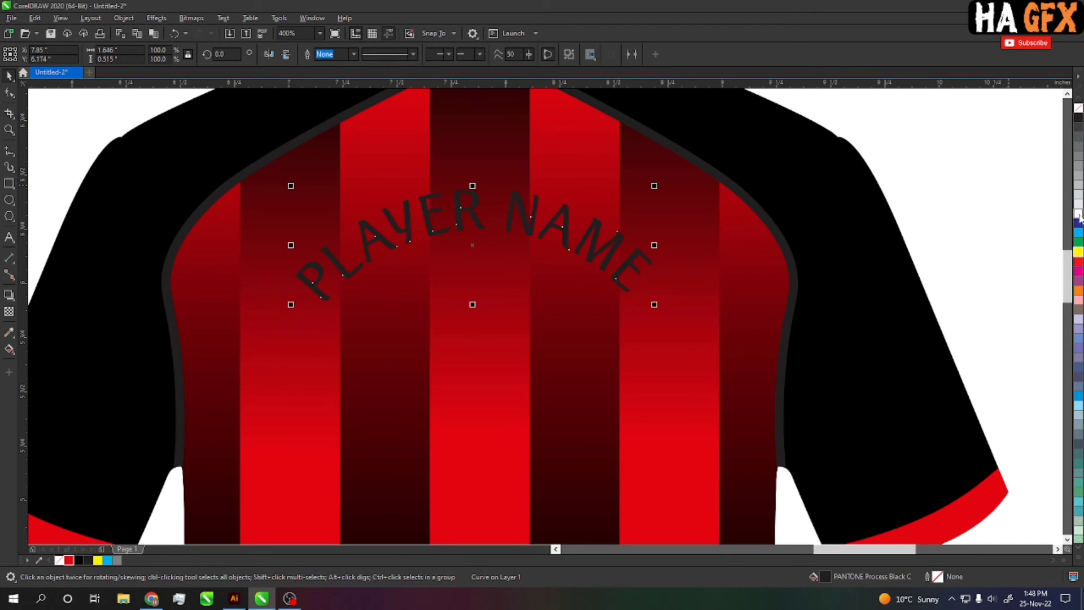
left_click(1078, 213)
left_click(968, 225)
scroll(967, 226, "down", 2)
scroll(483, 363, "up", 2)
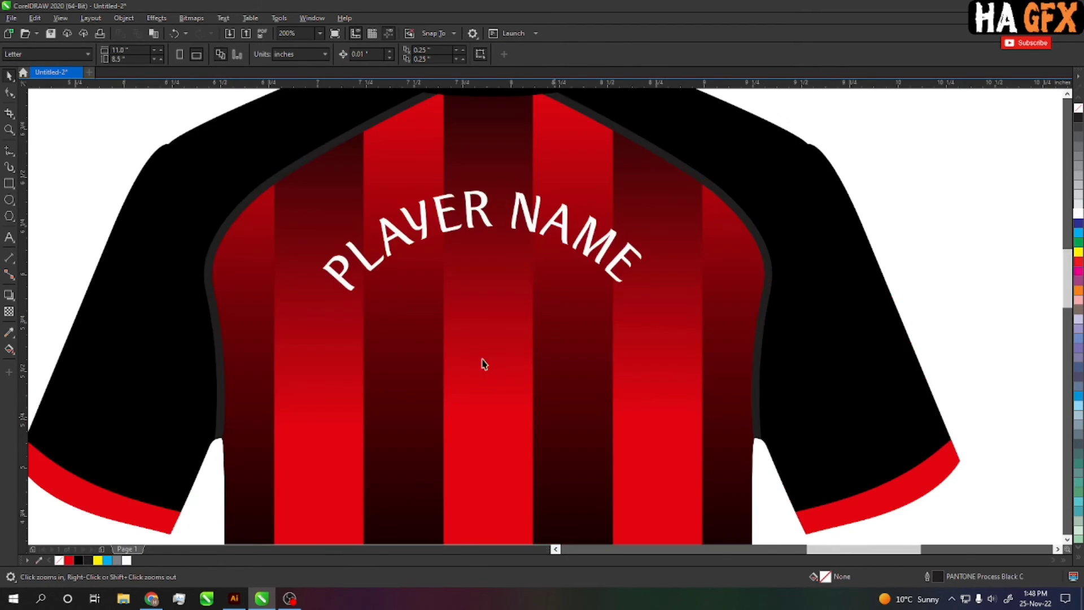
scroll(483, 363, "up", 2)
left_click(9, 237)
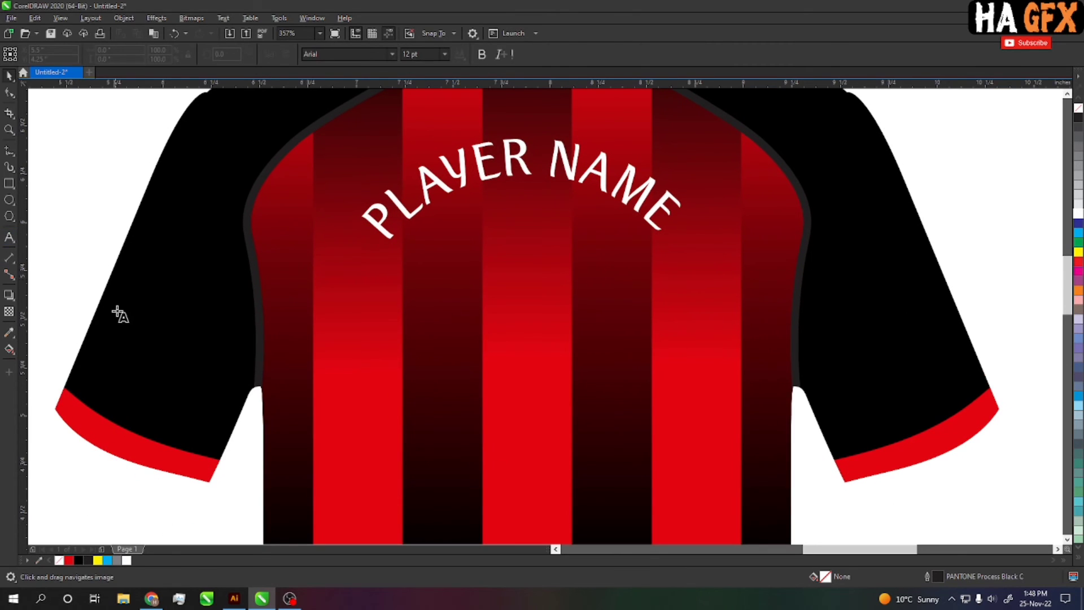
Type '10' below the name and set its font to WashingtonDBla.
left_click(464, 407)
type("10")
key("ctrl+space")
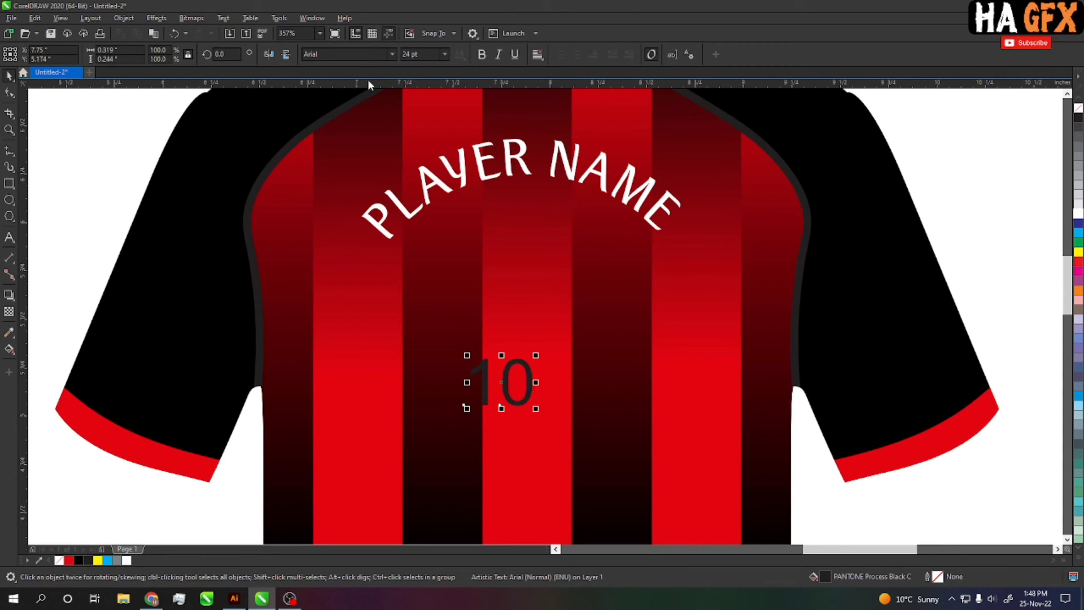
left_click(393, 54)
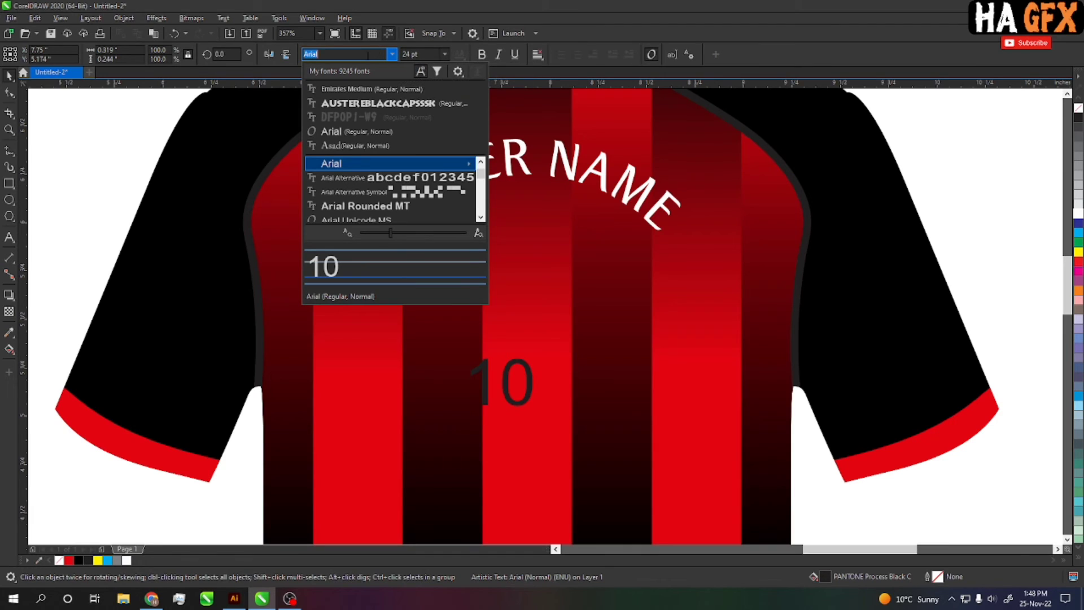
left_click_drag(479, 178, 482, 213)
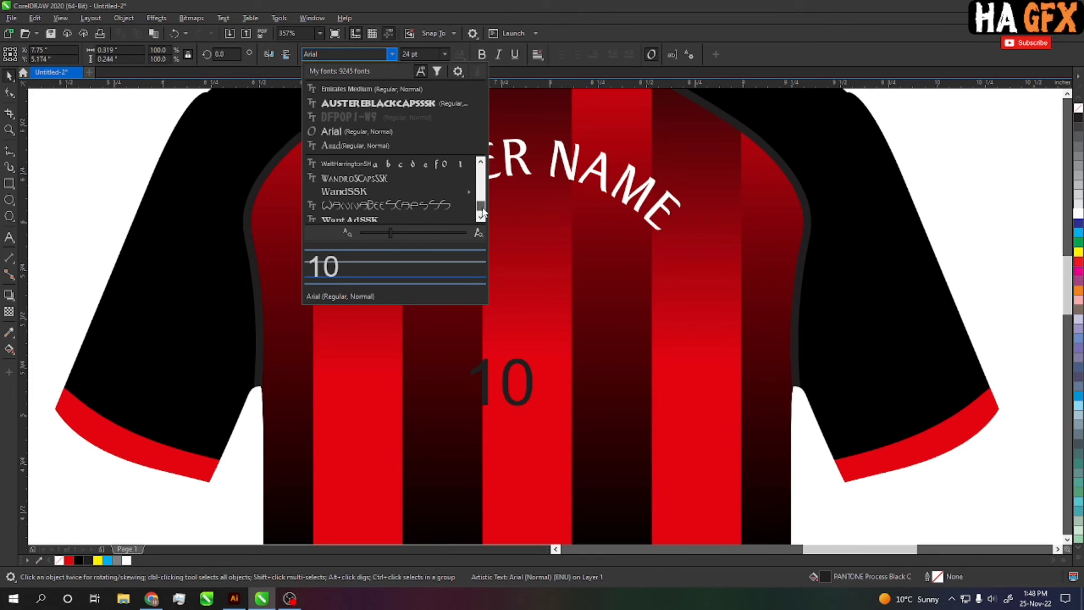
mouse_move(344, 191)
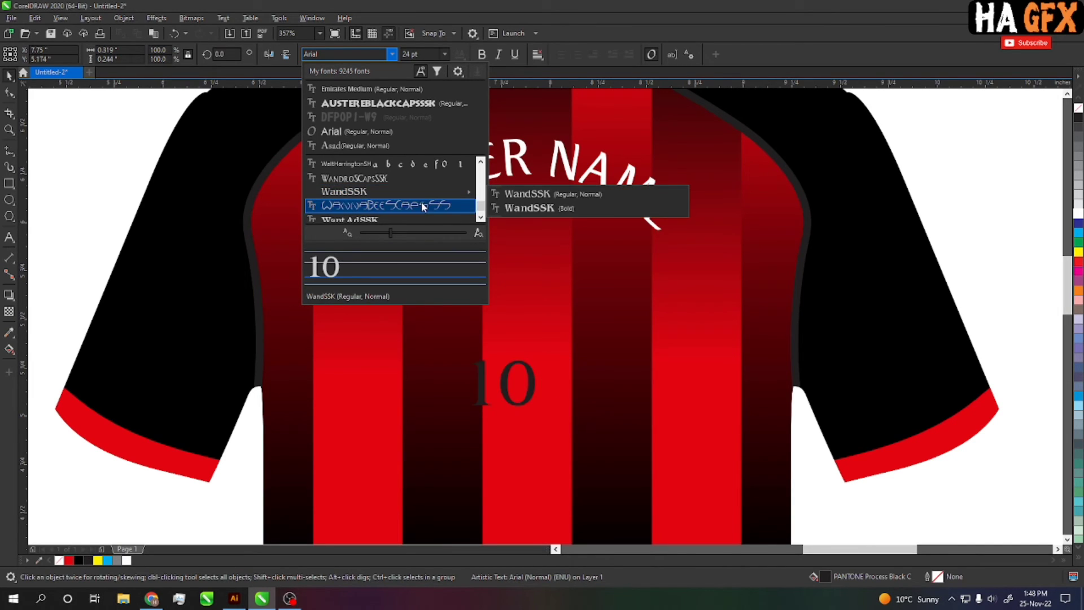
scroll(422, 193, "down", 3)
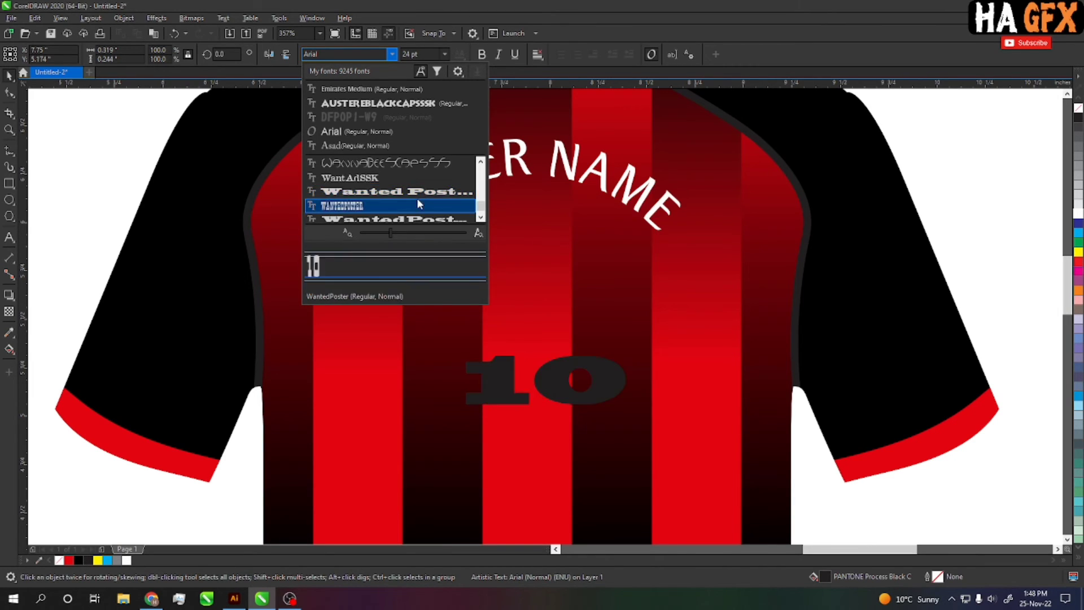
scroll(418, 204, "down", 2)
scroll(408, 193, "down", 2)
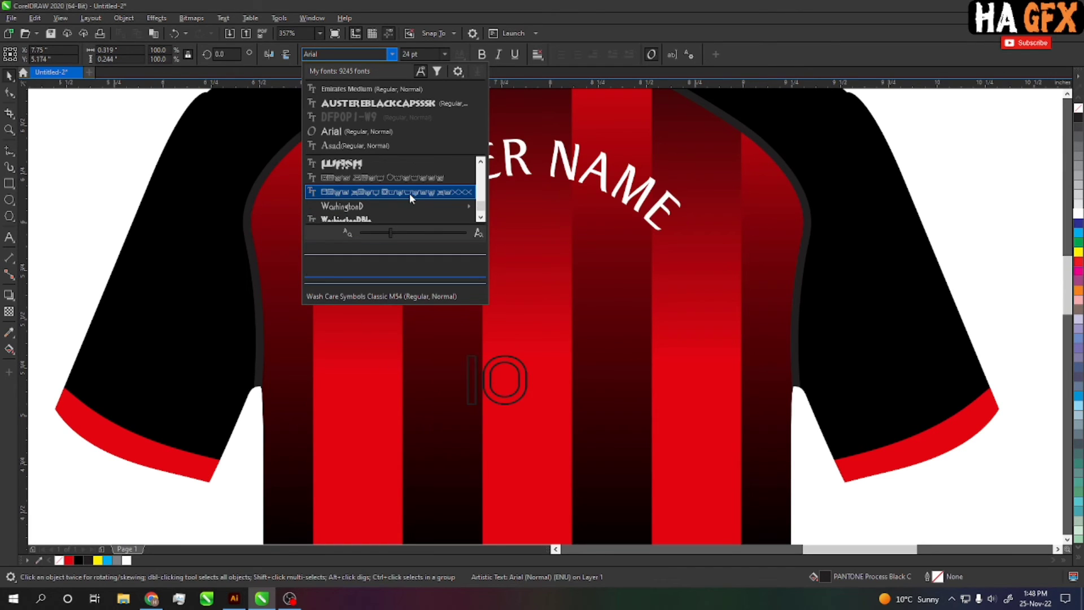
scroll(402, 177, "down", 3)
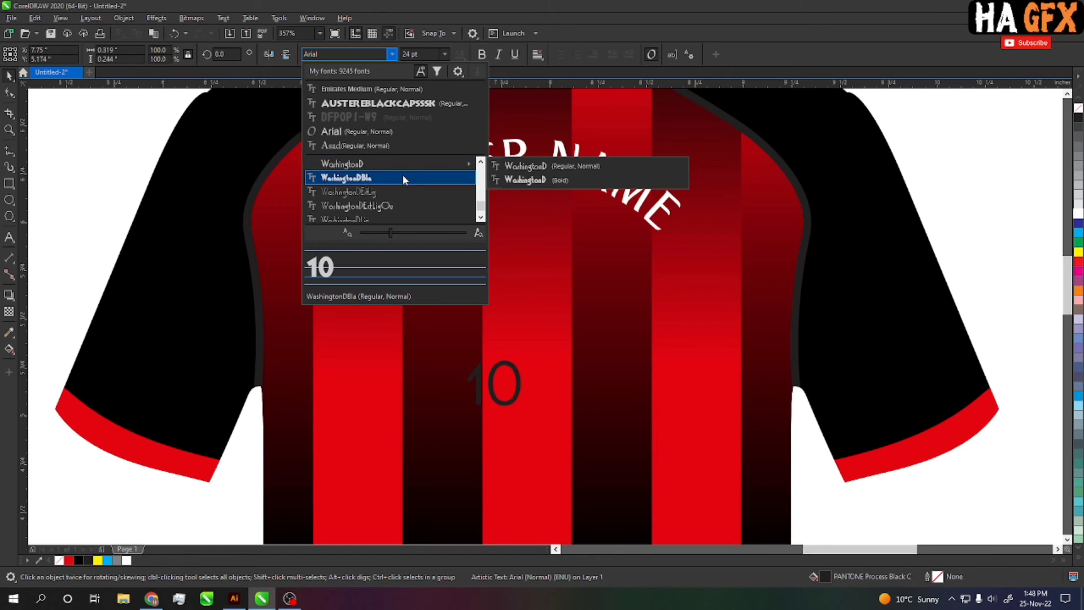
left_click(404, 180)
Enlarge the 10 about threefold, fill it white, stretch it taller, and centre it under PLAYER NAME.
left_click(554, 169, "shift")
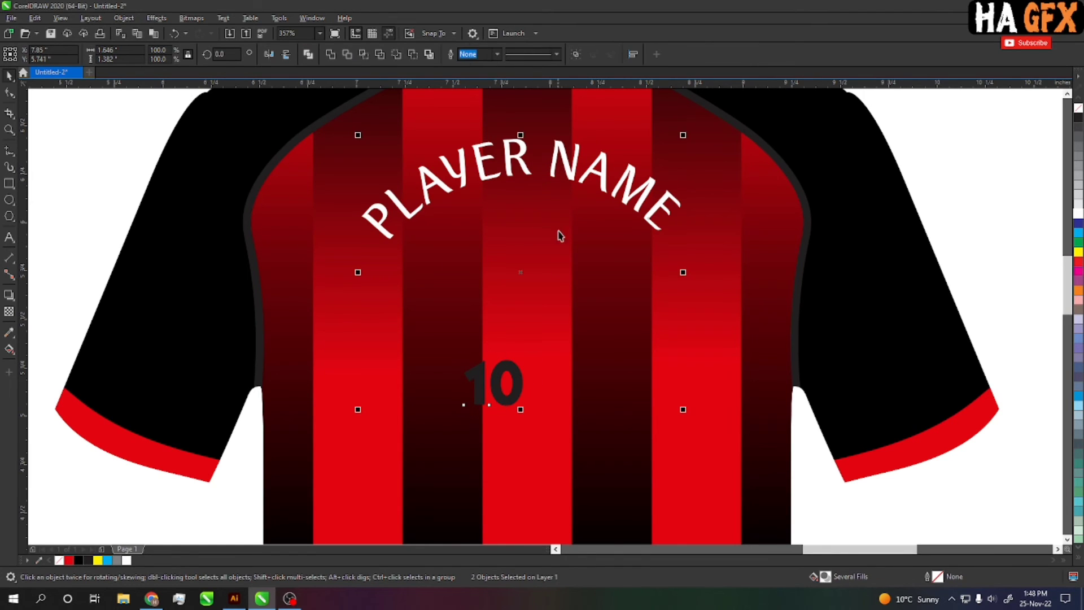
left_click(546, 368)
left_click_drag(554, 354, 611, 301)
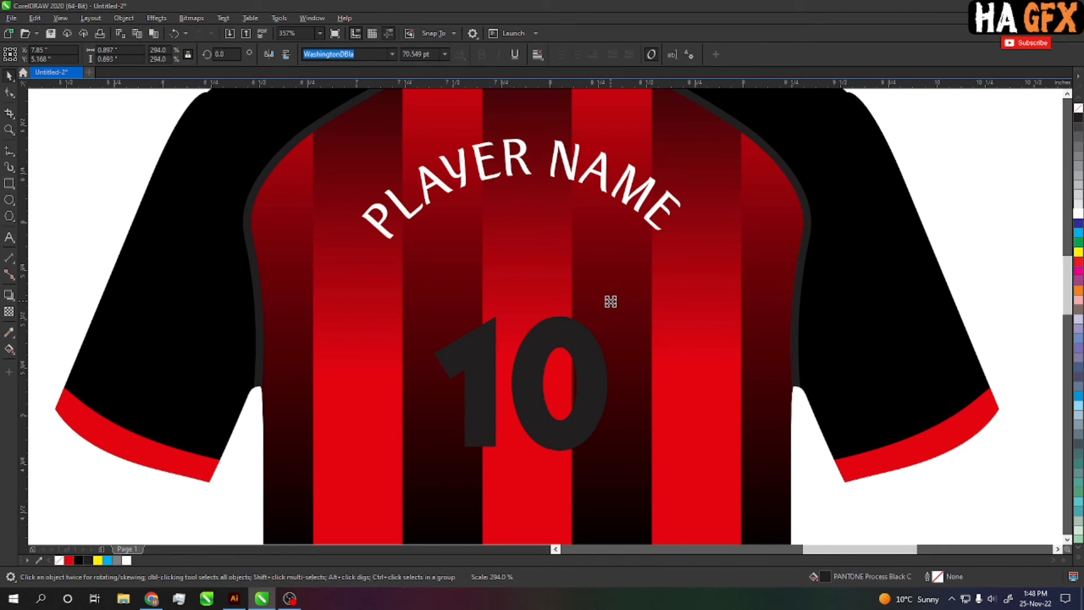
left_click(1079, 213)
left_click_drag(573, 345, 573, 256)
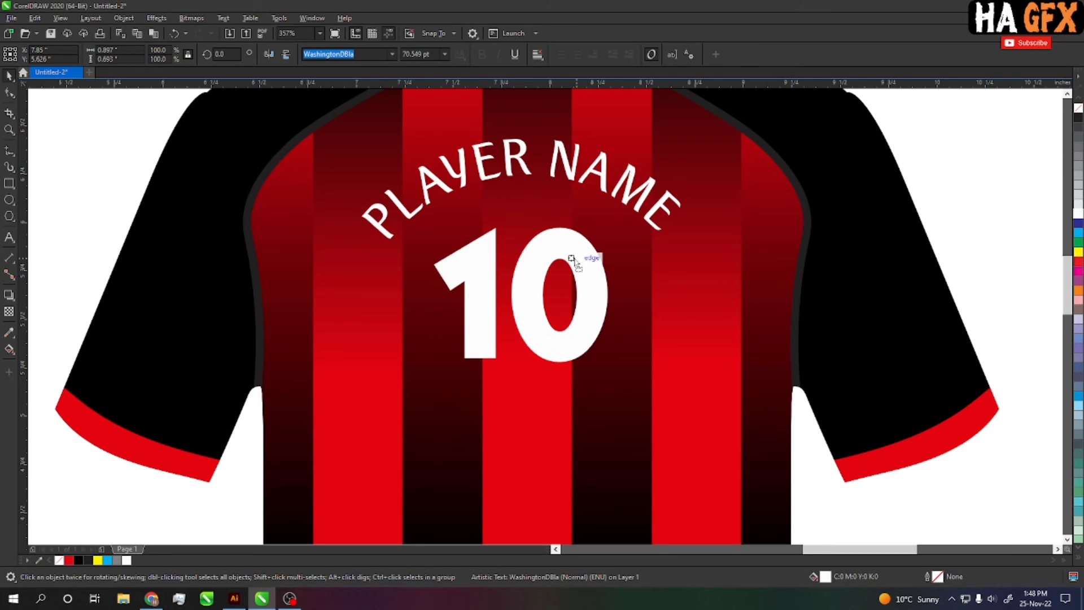
left_click_drag(521, 365, 521, 424)
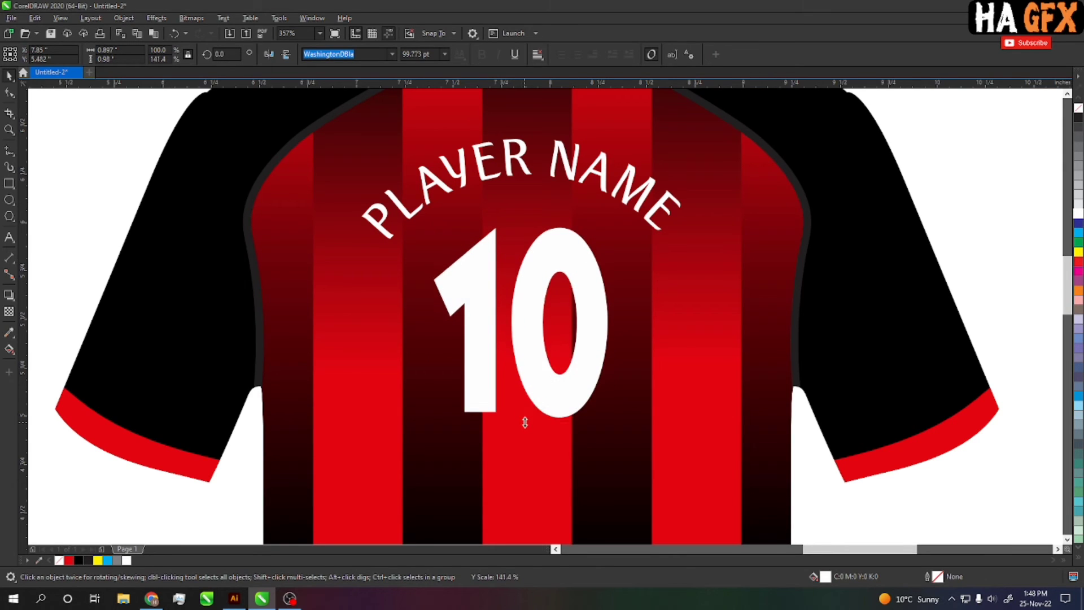
left_click_drag(541, 379, 541, 367)
scroll(562, 242, "down", 2)
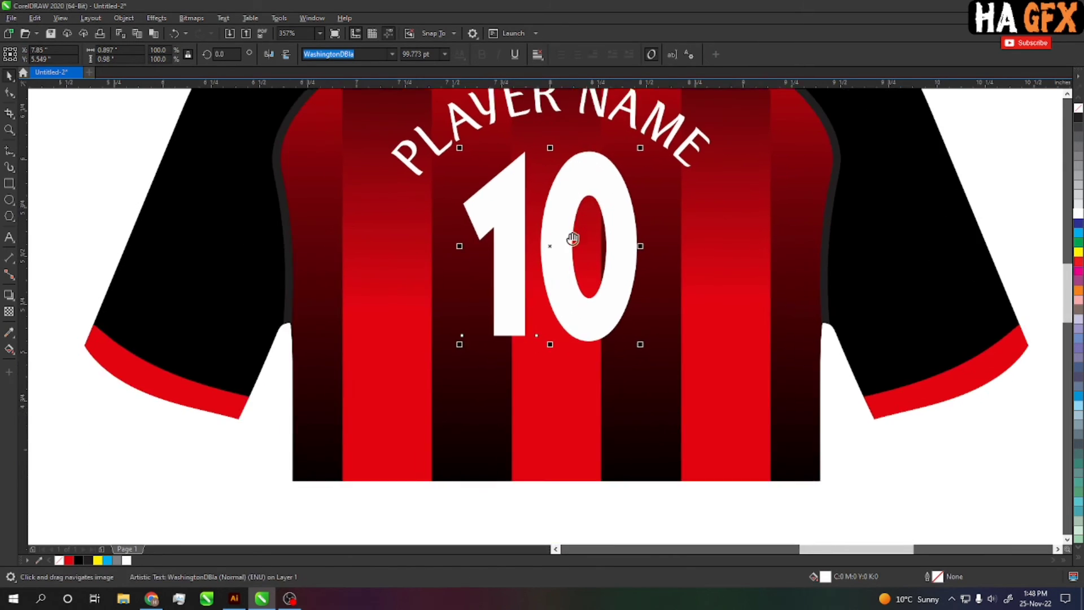
Copy the white 10 as a small number onto the front jersey's upper right chest.
key("Escape")
key("shift+F4")
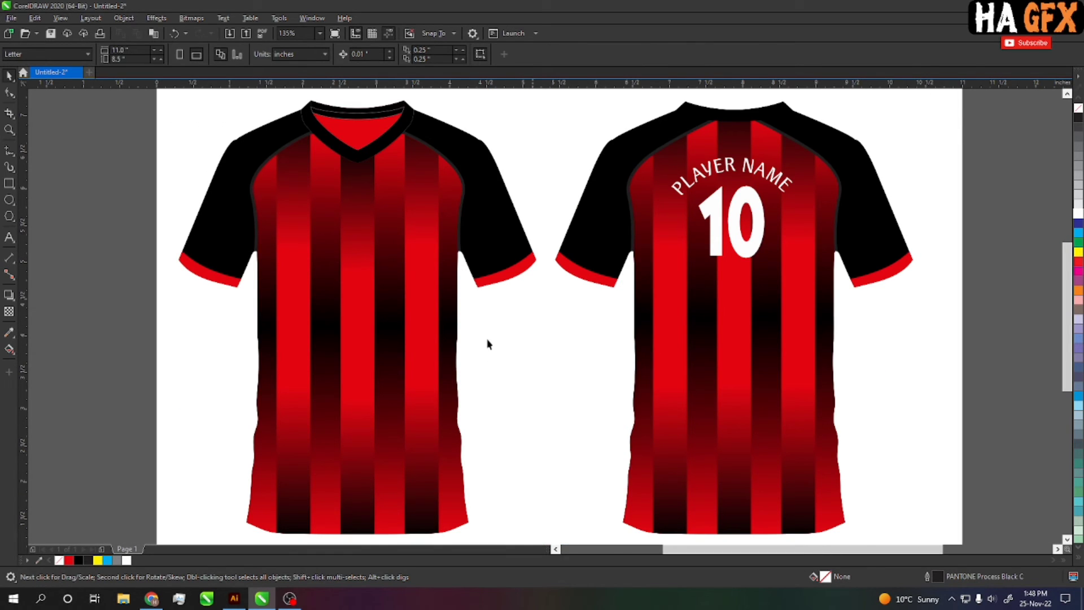
left_click(8, 238)
key("space")
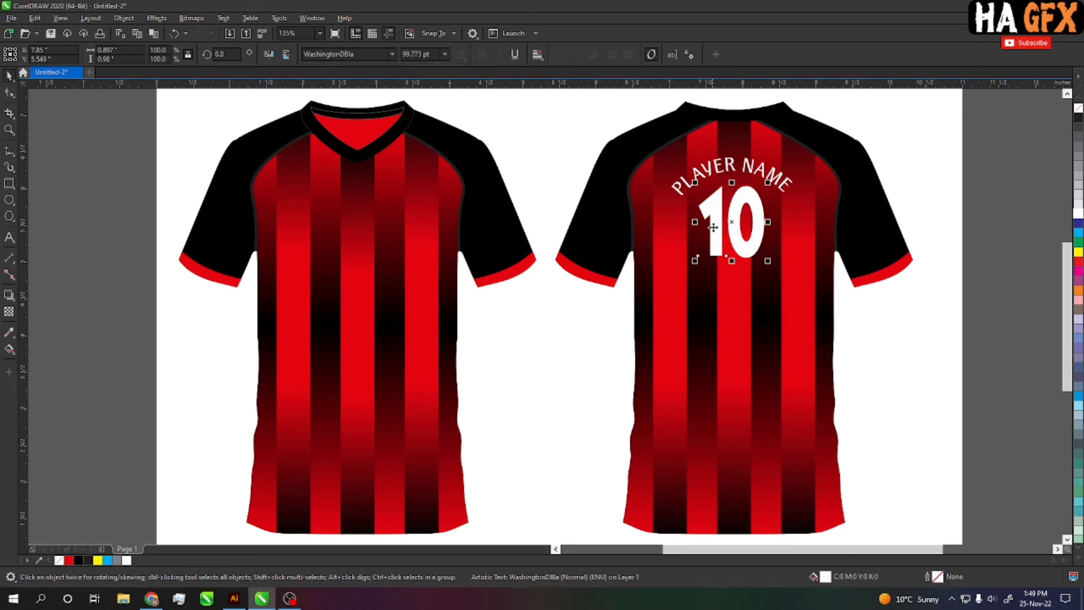
mouse_move(714, 208)
left_mouse_down()
mouse_move(377, 270)
mouse_move(413, 220)
left_mouse_up()
scroll(429, 206, "up", 3)
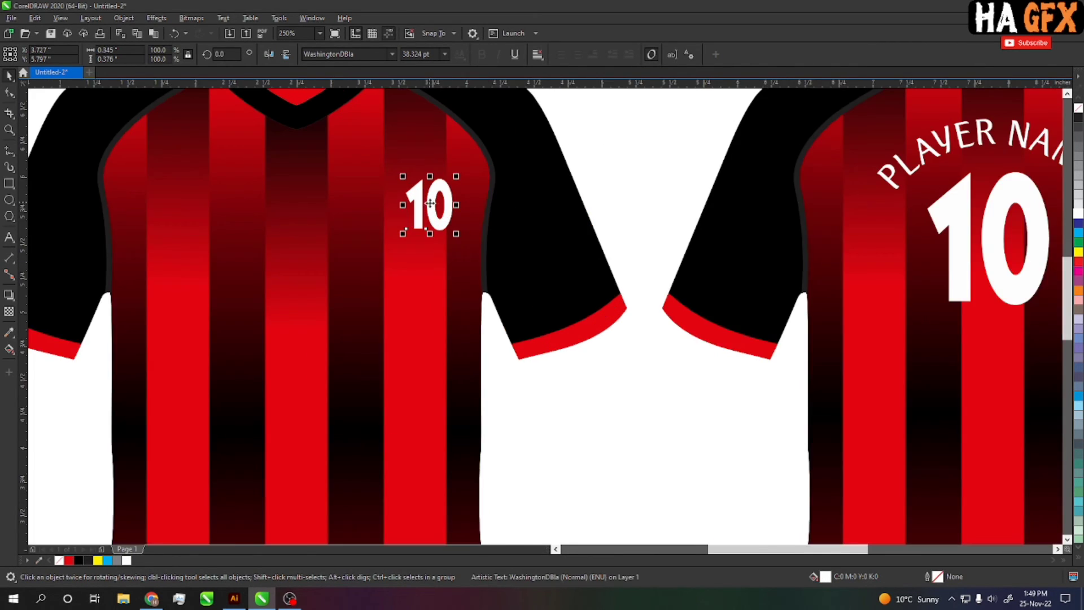
left_click(704, 196)
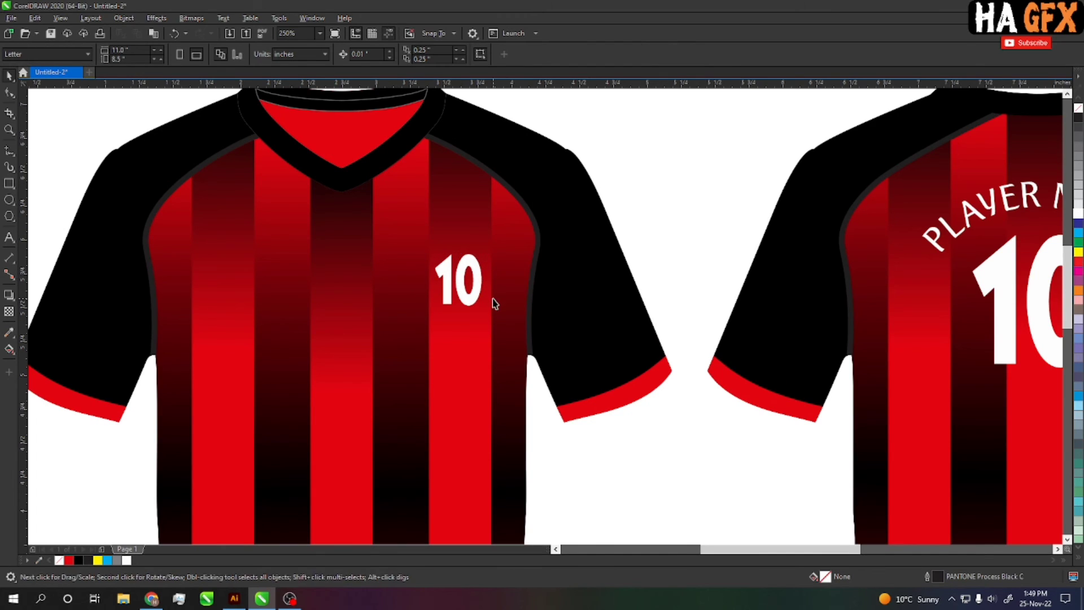
left_click_drag(493, 299, 591, 251)
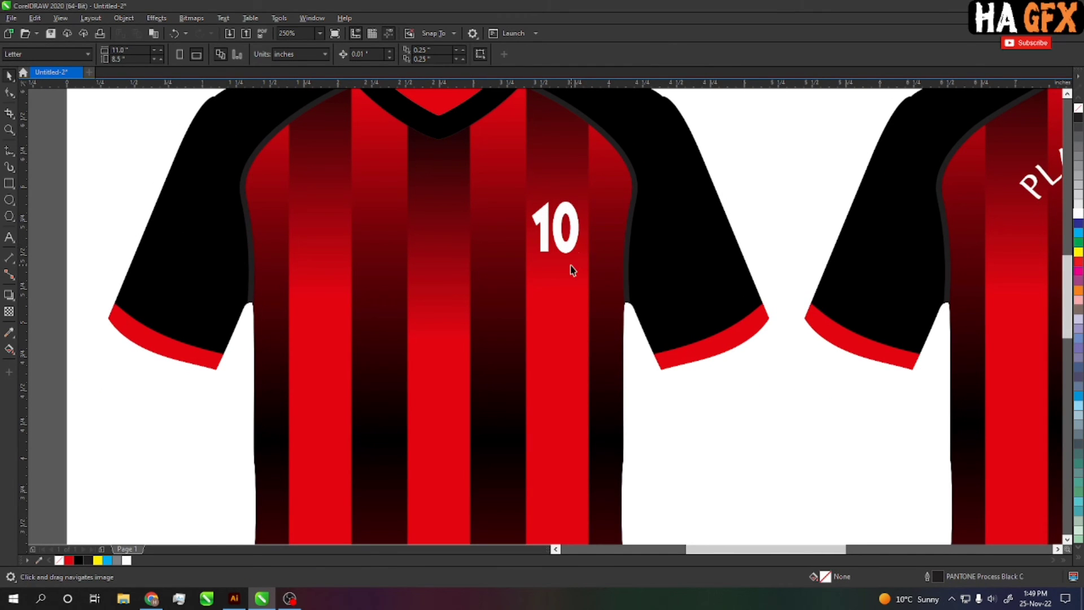
left_click_drag(678, 443, 644, 412)
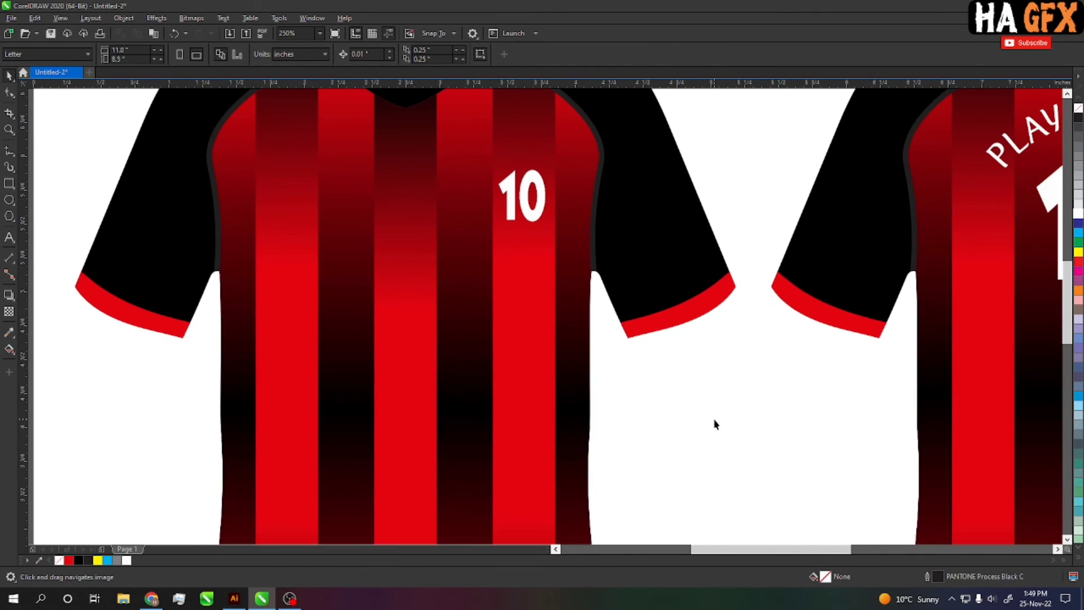
left_click(9, 238)
Add 'CHAMPIONS' in AustereBlackCapsSSK and move it onto the front jersey's chest.
left_click(635, 449)
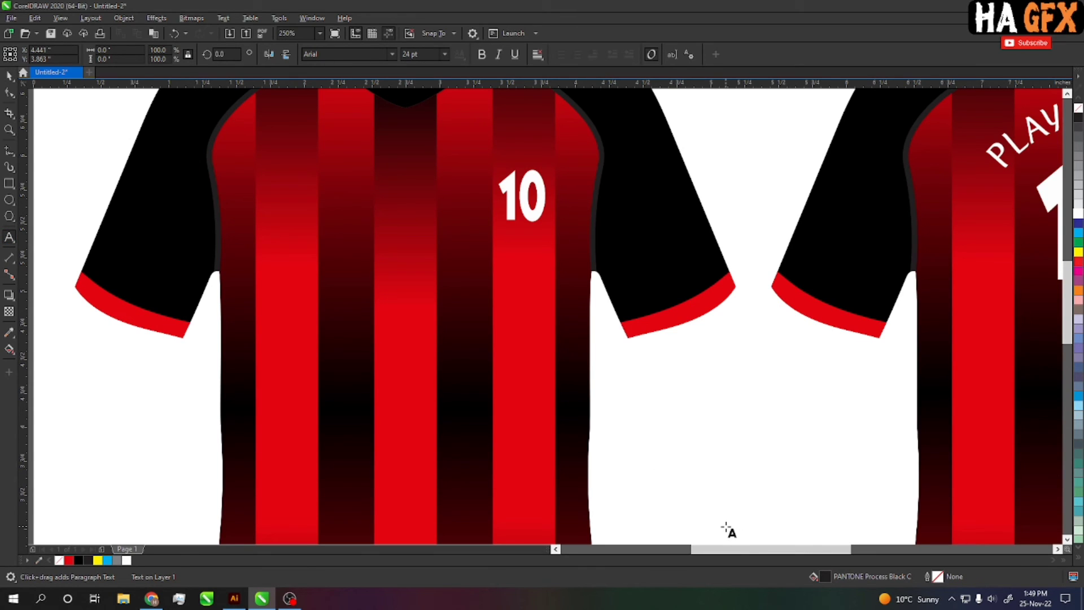
type("CHAMPIO")
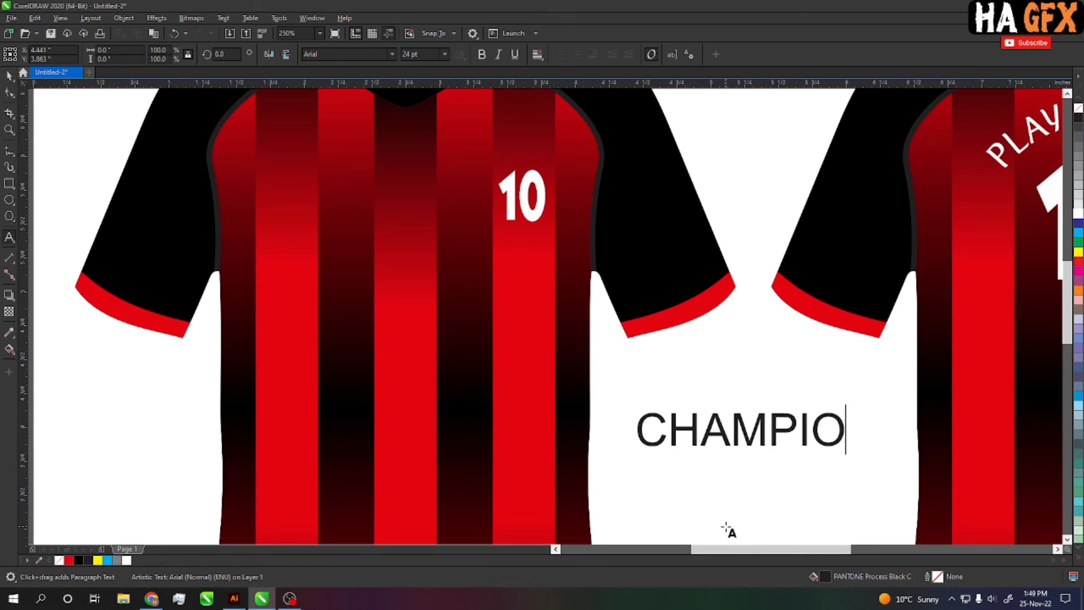
type("NS")
key("ctrl+space")
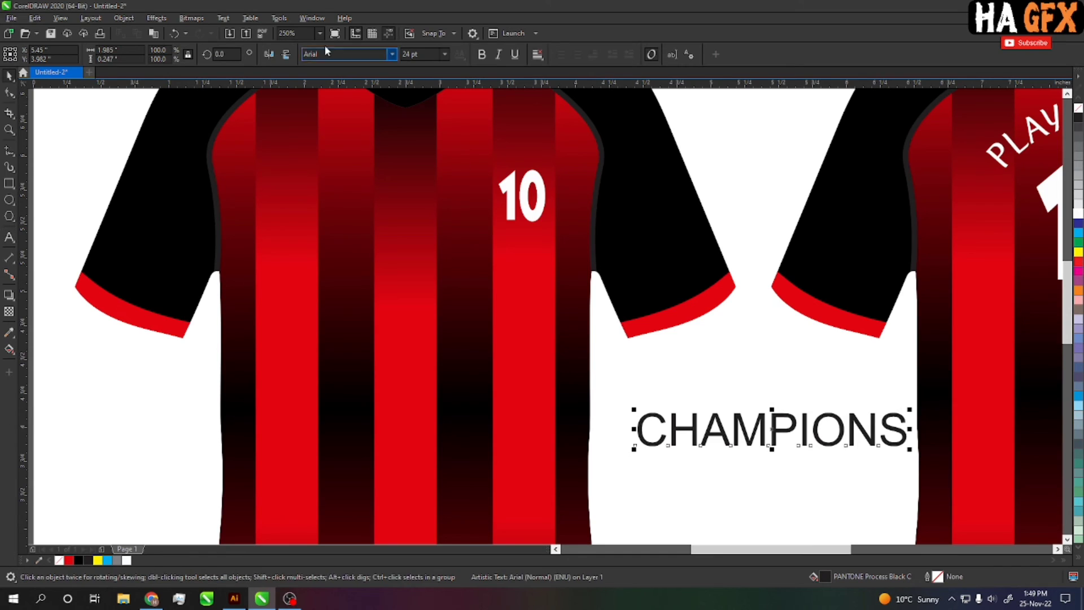
left_click(392, 55)
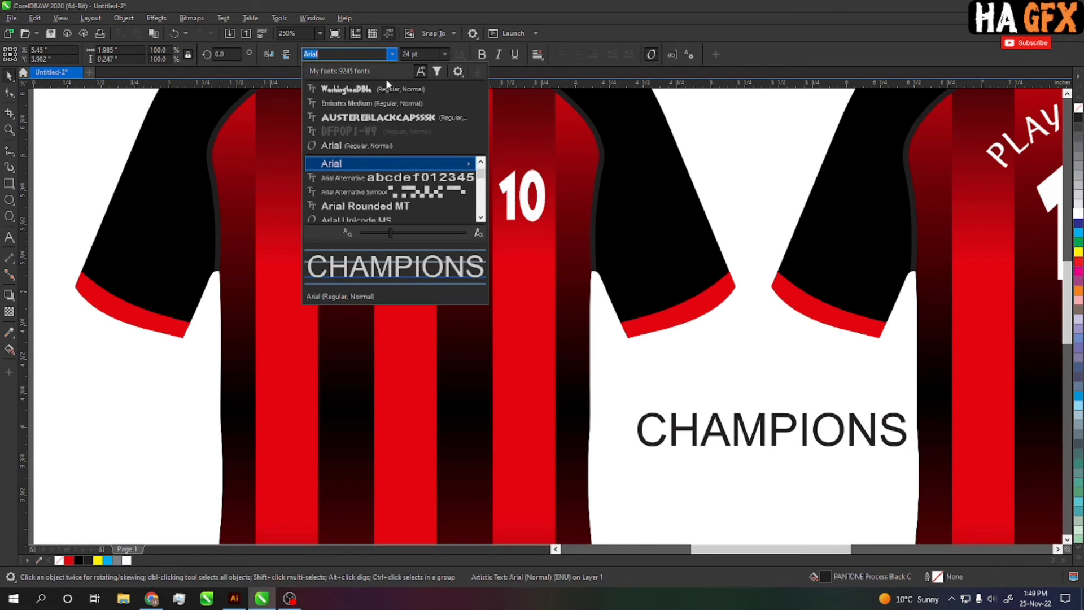
left_click(386, 117)
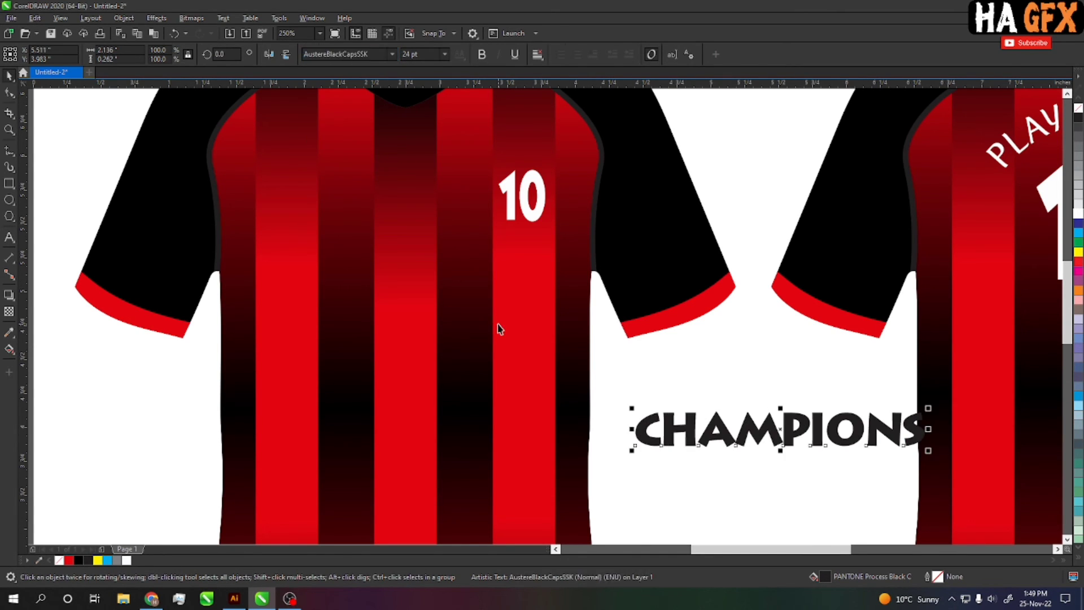
mouse_move(873, 438)
left_mouse_down()
mouse_move(498, 436)
mouse_move(505, 263)
left_mouse_up()
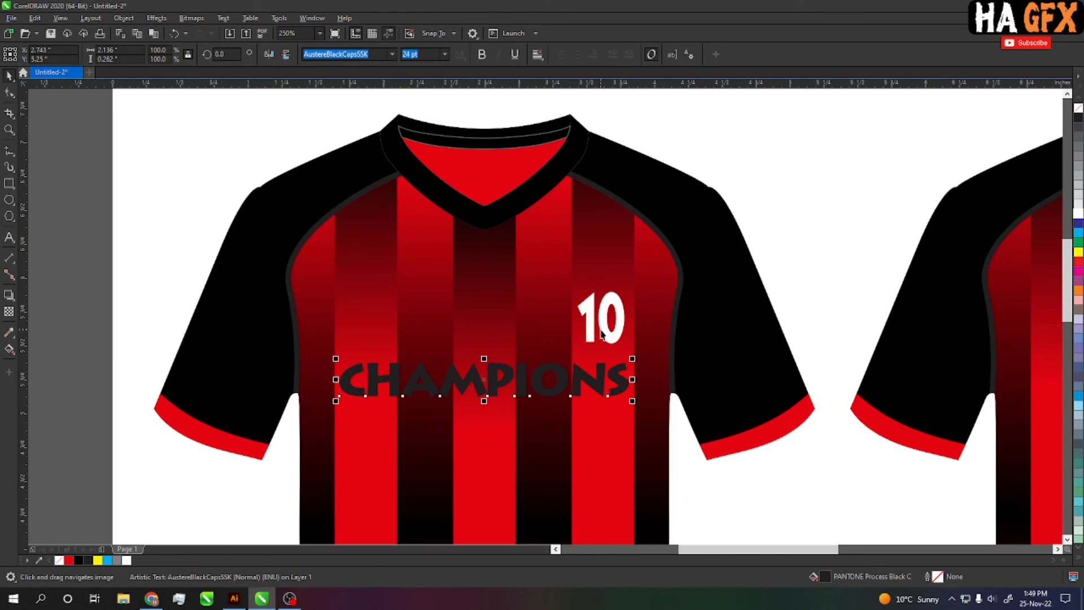
Shrink the small 10 slightly, raise CHAMPIONS a little, and make CHAMPIONS white.
left_click(602, 334)
mouse_move(628, 348)
left_mouse_down()
mouse_move(610, 326)
mouse_move(618, 309)
left_mouse_up()
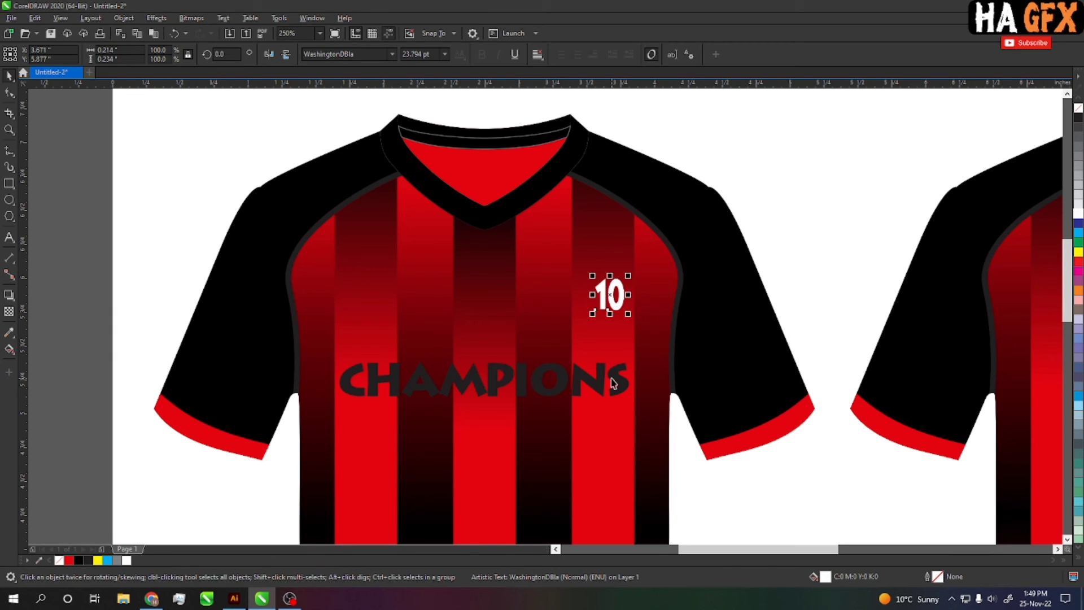
left_click_drag(612, 382, 612, 371)
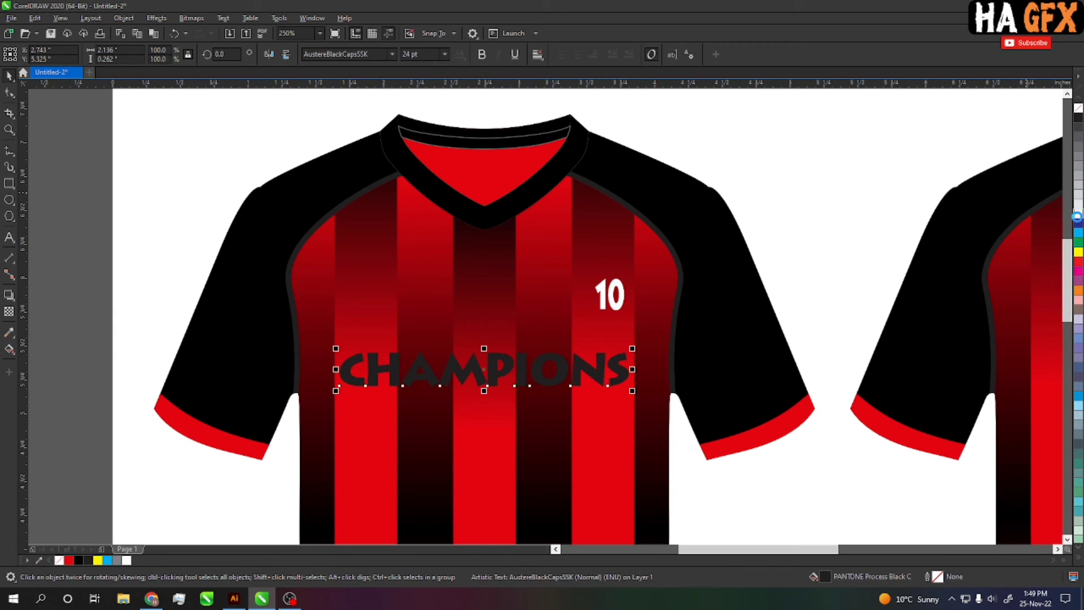
left_click(1078, 214)
left_click(851, 271)
scroll(749, 300, "down", 1)
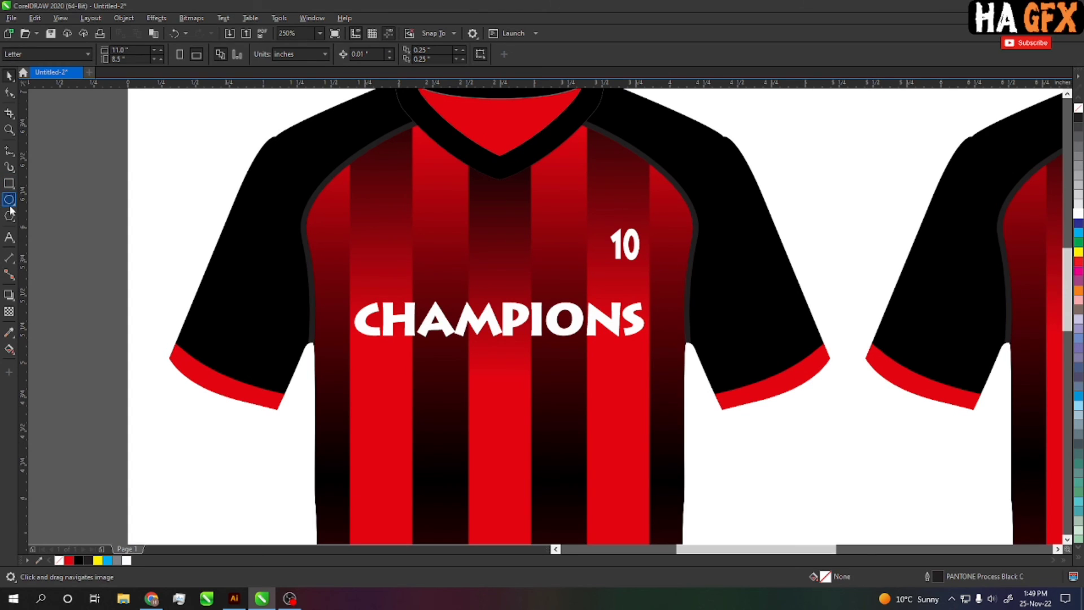
Draw a streaky multi-line Artistic brush stroke across the lower front jersey.
left_click(8, 170)
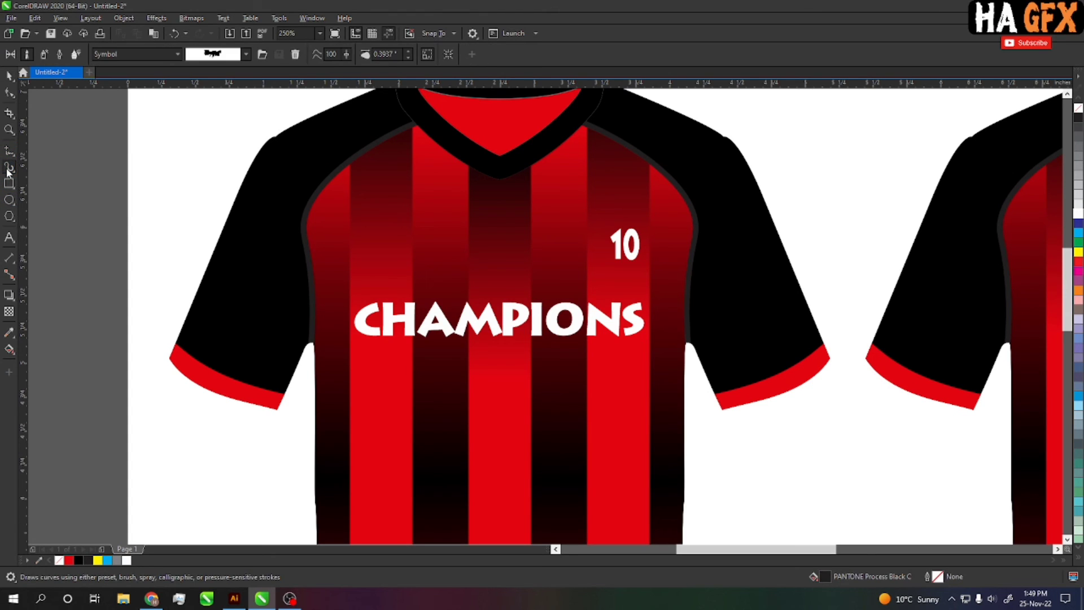
left_click(246, 54)
left_click(159, 55)
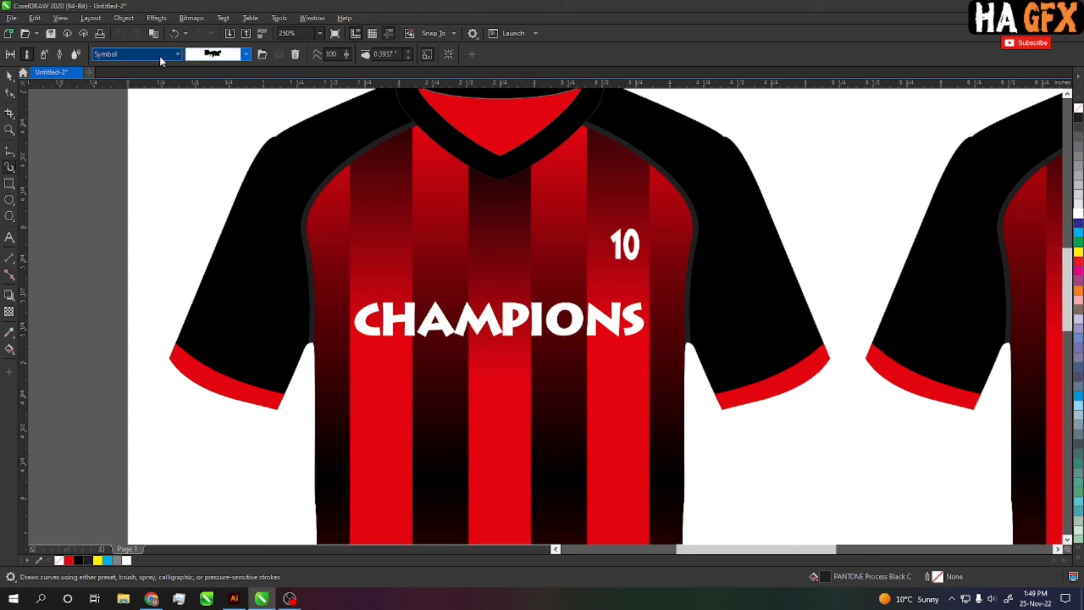
left_click(160, 54)
left_click(158, 69)
left_click(246, 53)
mouse_move(227, 266)
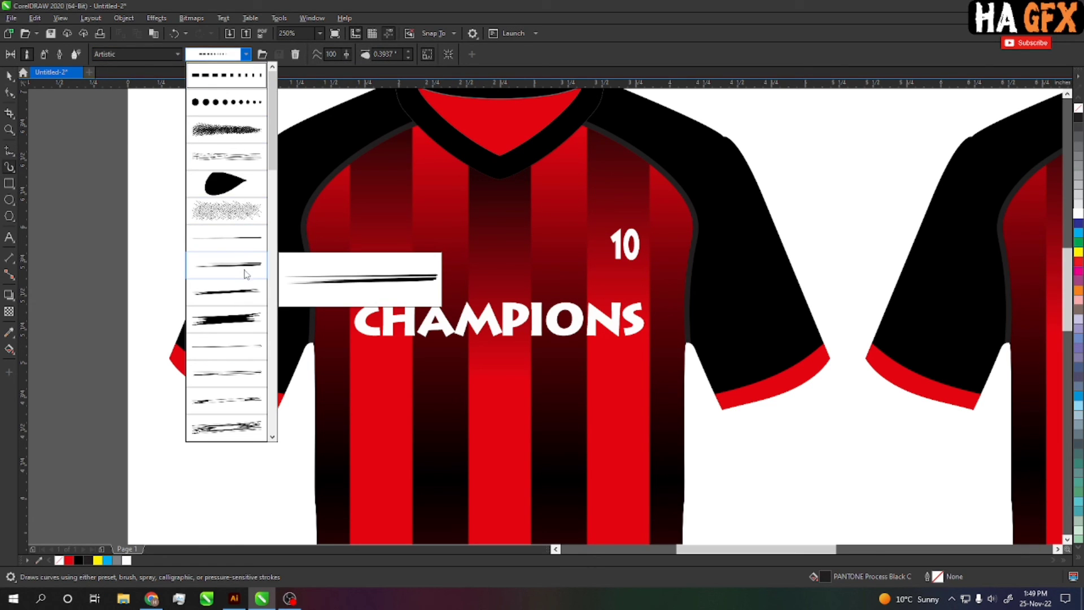
left_click(247, 269)
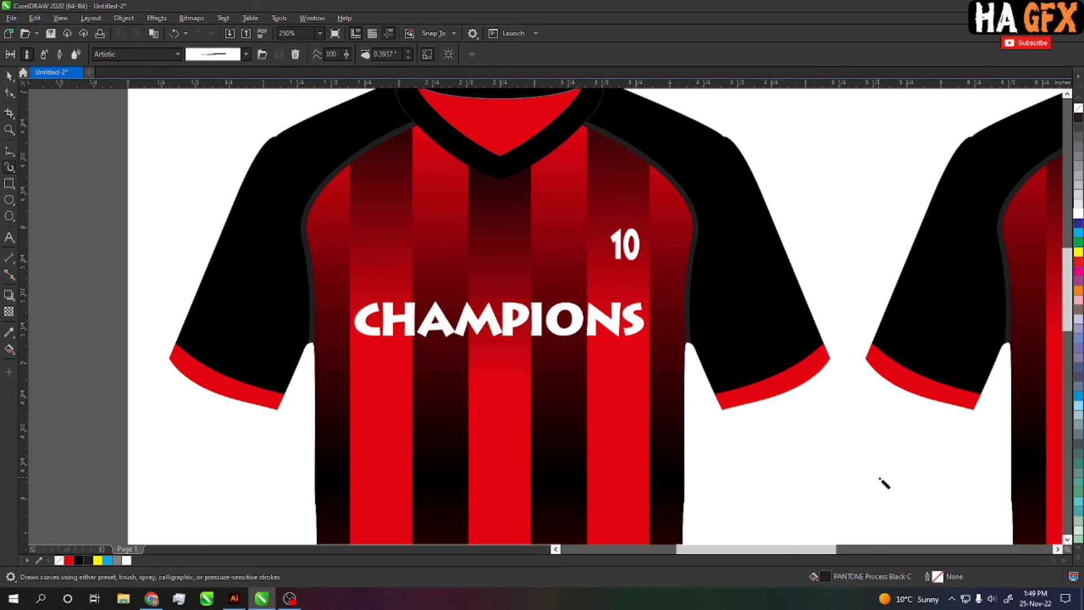
mouse_move(659, 487)
left_mouse_down()
mouse_move(872, 479)
mouse_move(539, 463)
left_mouse_up()
key("space")
Reshape the stroke: delete its two middle nodes, straighten it, and lift its right end.
scroll(423, 472, "down", 1)
left_click_drag(358, 418, 109, 440)
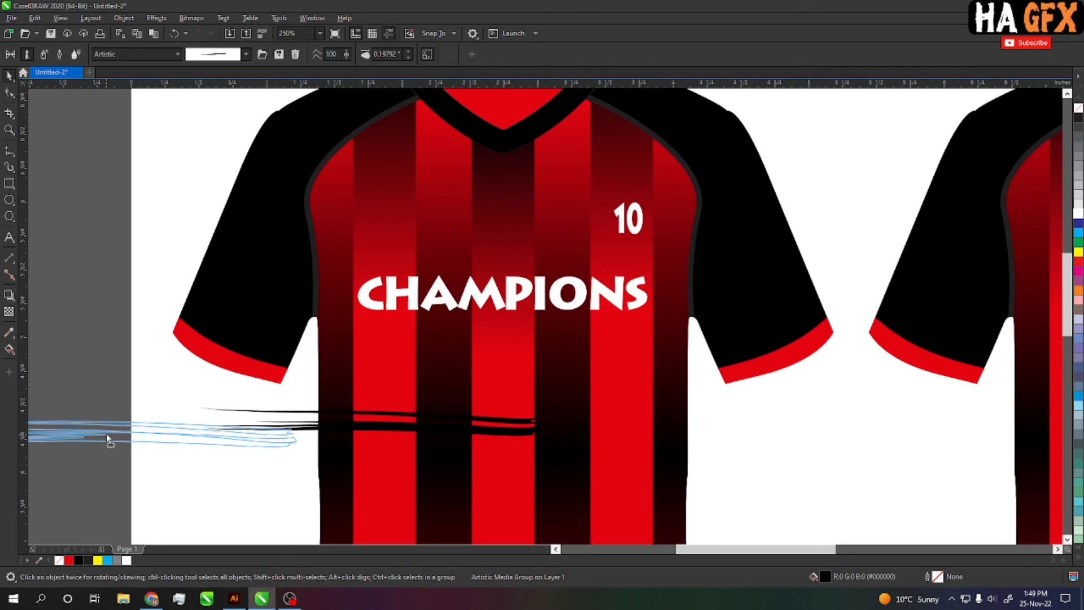
scroll(351, 416, "left", 3)
scroll(404, 415, "left", 2)
key("F10")
scroll(413, 427, "up", 1)
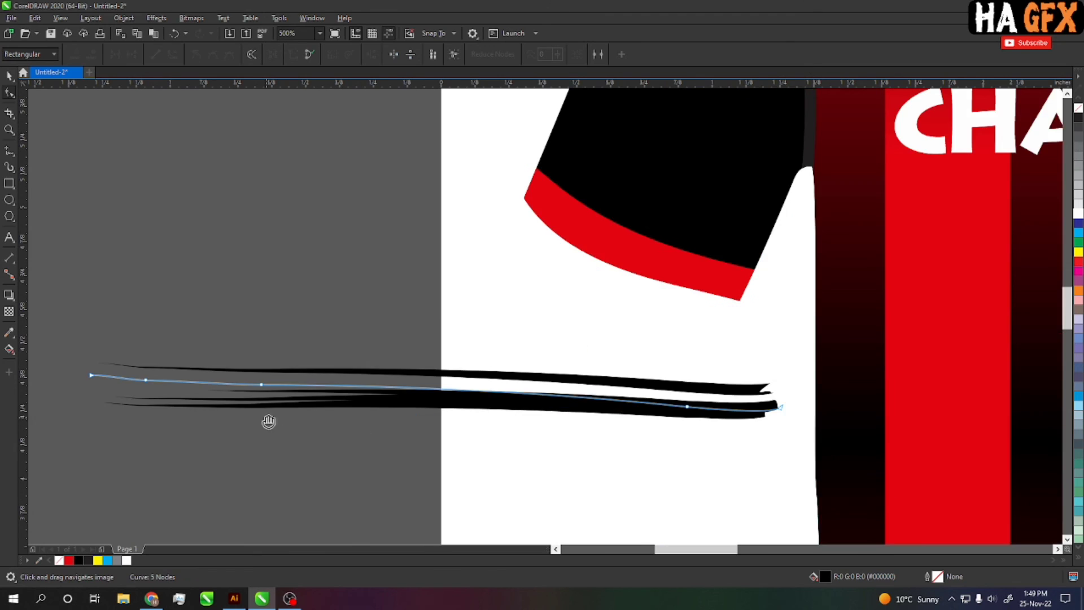
scroll(268, 422, "left", 2)
mouse_move(198, 326)
left_mouse_down()
mouse_move(750, 444)
mouse_move(799, 443)
left_mouse_up()
key("Delete")
key("Delete")
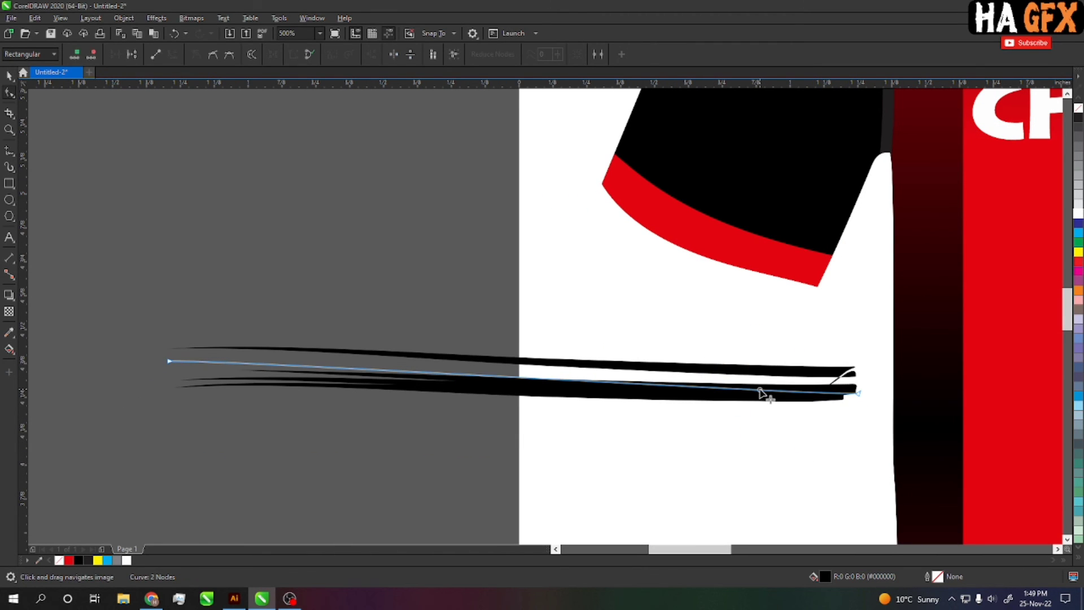
left_click(162, 55)
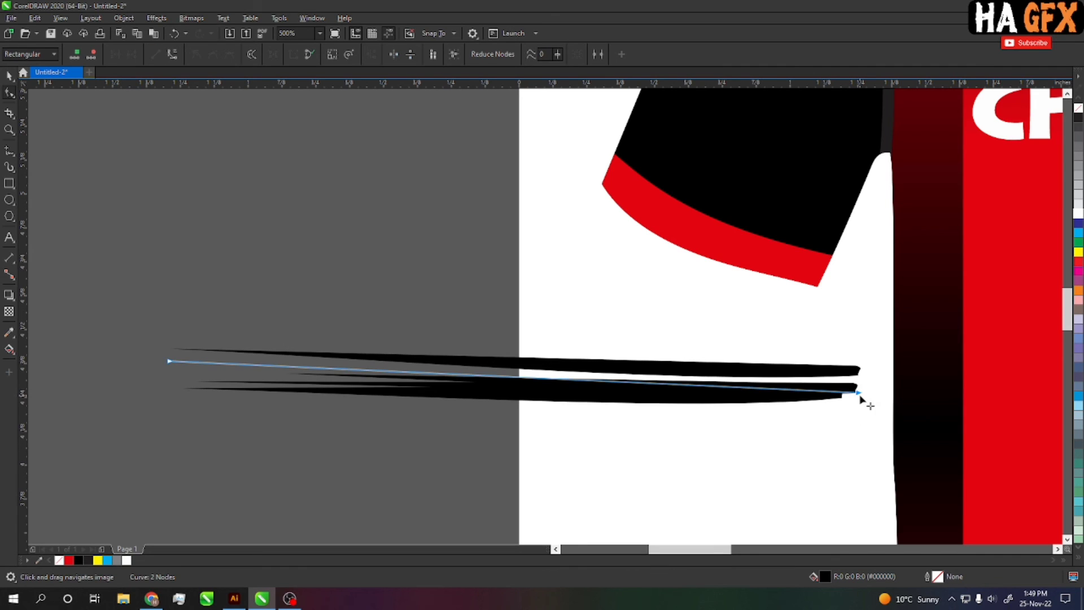
left_click_drag(859, 396, 837, 384)
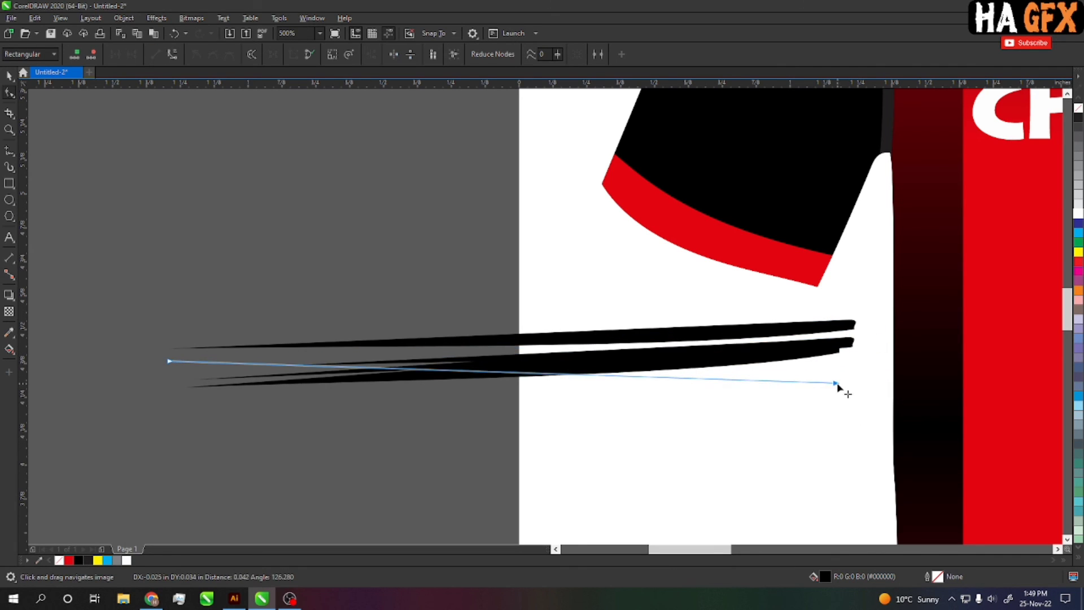
left_click_drag(837, 384, 647, 309)
key("space")
Break the swoosh from its path, mirror it horizontally, place it under CHAMPIONS, and fill white.
scroll(394, 382, "down", 1)
scroll(443, 395, "down", 1)
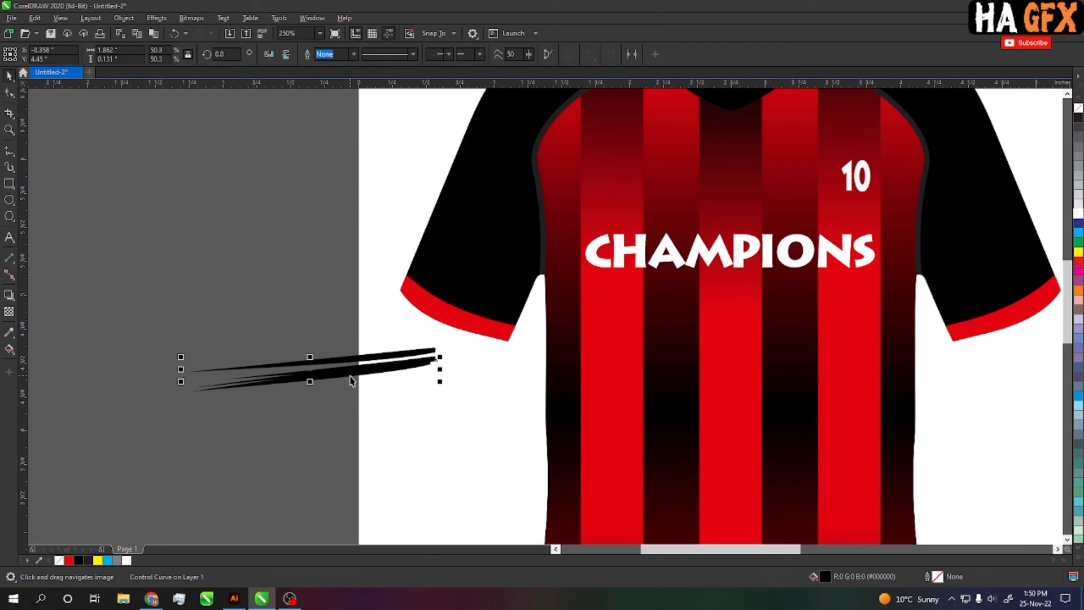
right_click(351, 380)
left_click(363, 380)
scroll(283, 375, "up", 2)
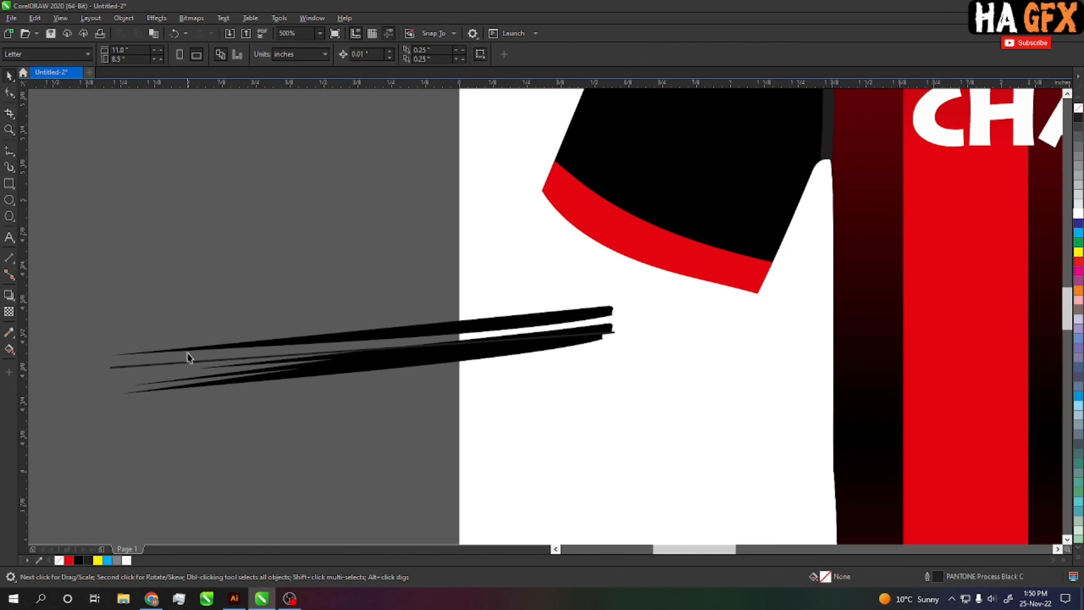
left_click(350, 369)
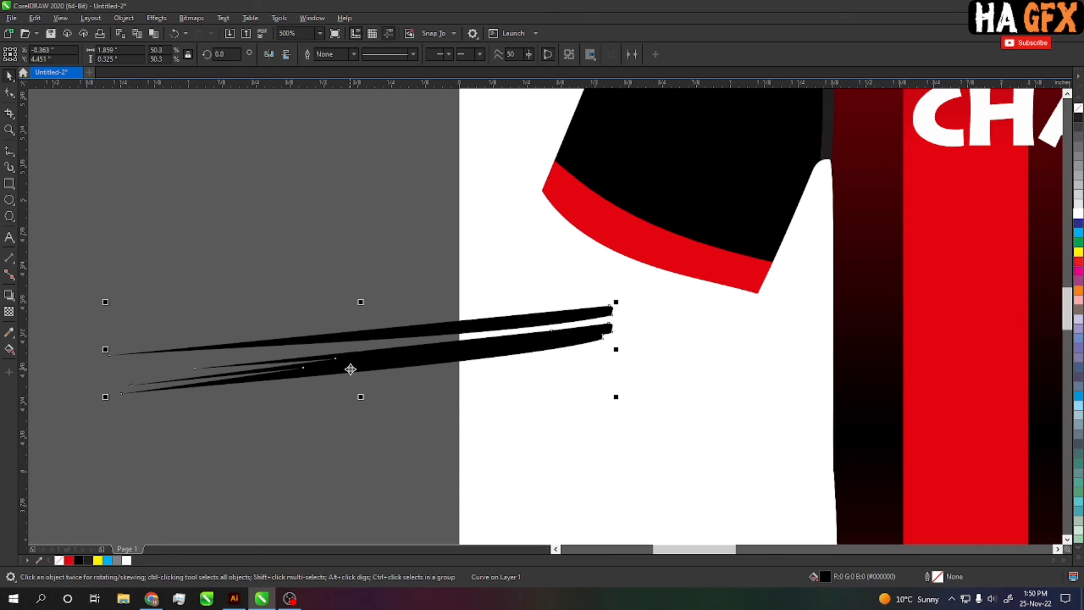
scroll(359, 371, "down", 2)
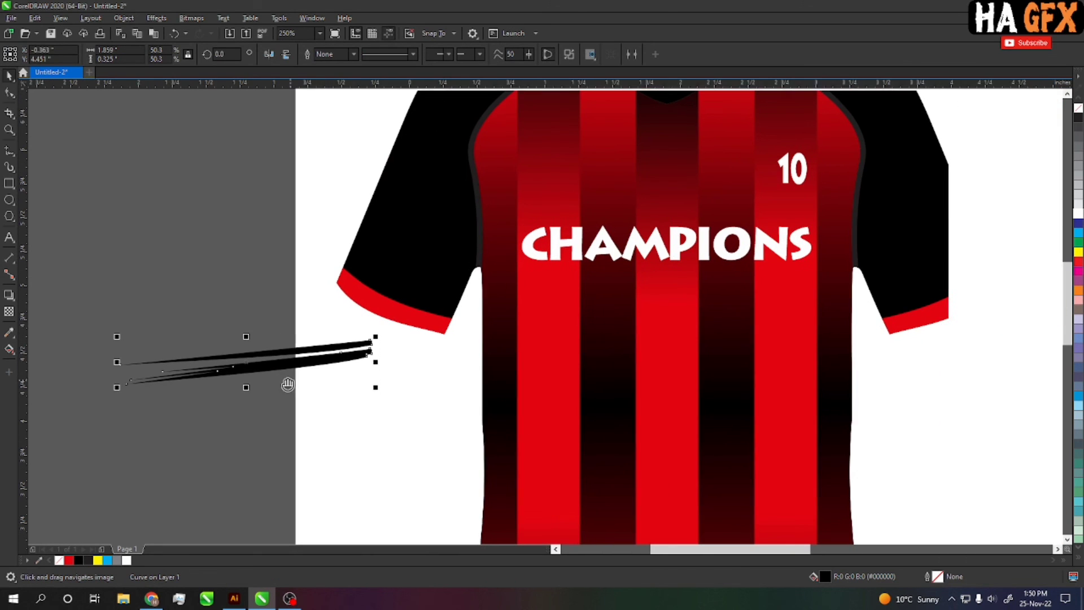
left_click(271, 56)
left_click_drag(266, 374, 682, 310)
left_click(1077, 224)
left_click(950, 375)
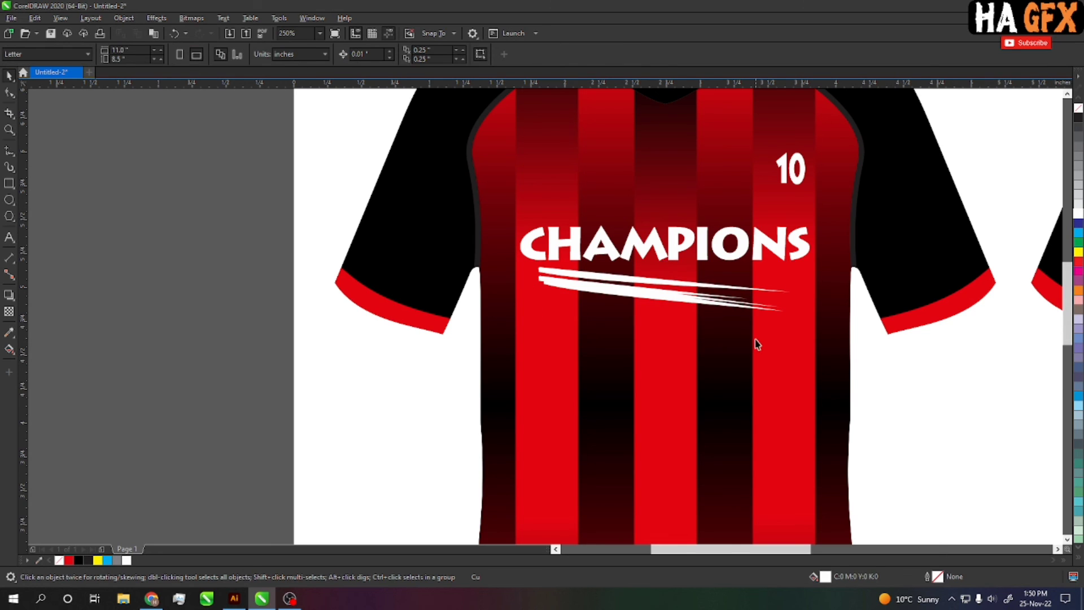
key("F4")
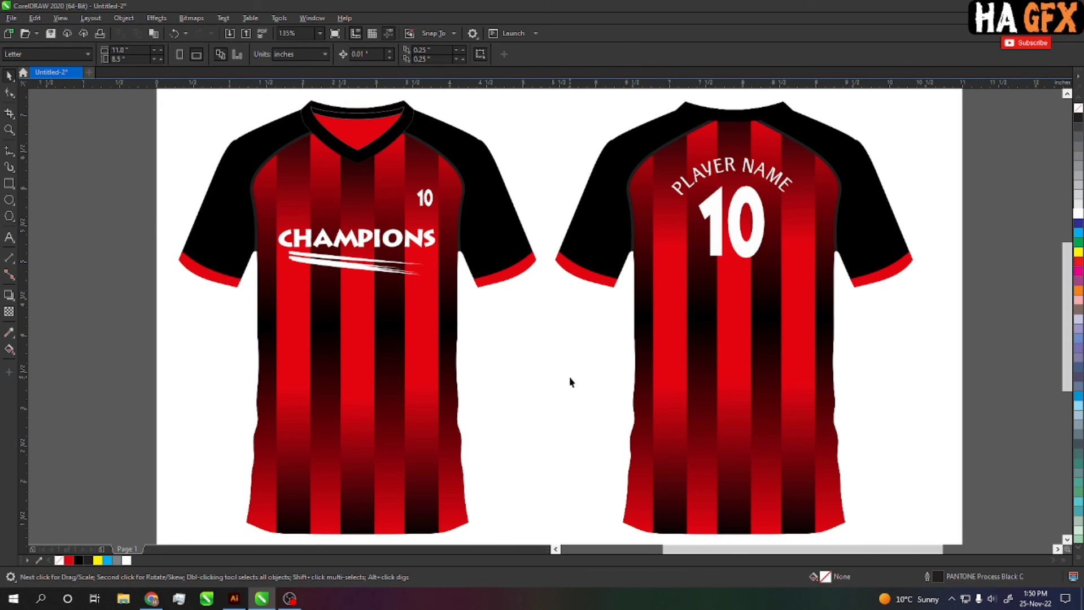
Show both finished jerseys in full-screen preview with F9.
key("F9")
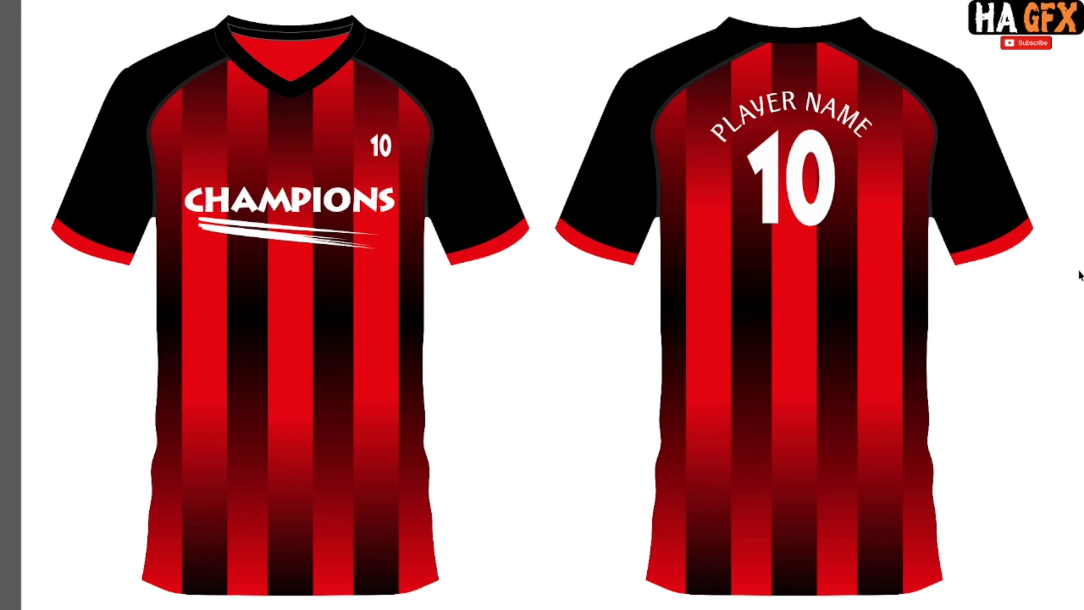